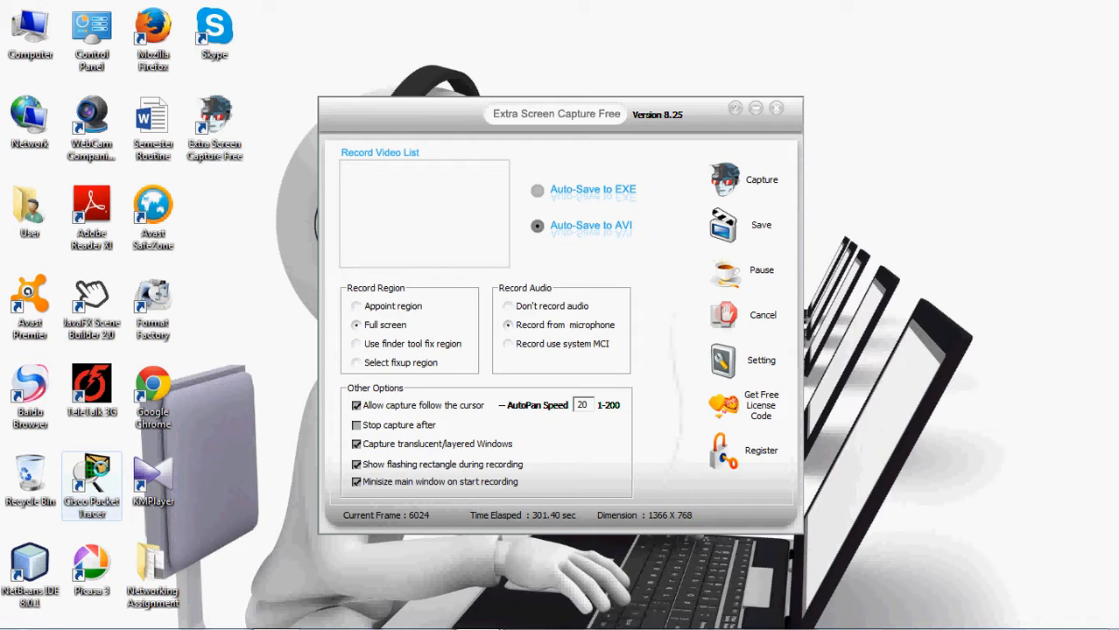
- Open Cisco Packet Tracer and place an 1841 router in the workspace with two Laptop-PT devices side by side below it
{"action": "double_click", "coordinate": [91, 482]}
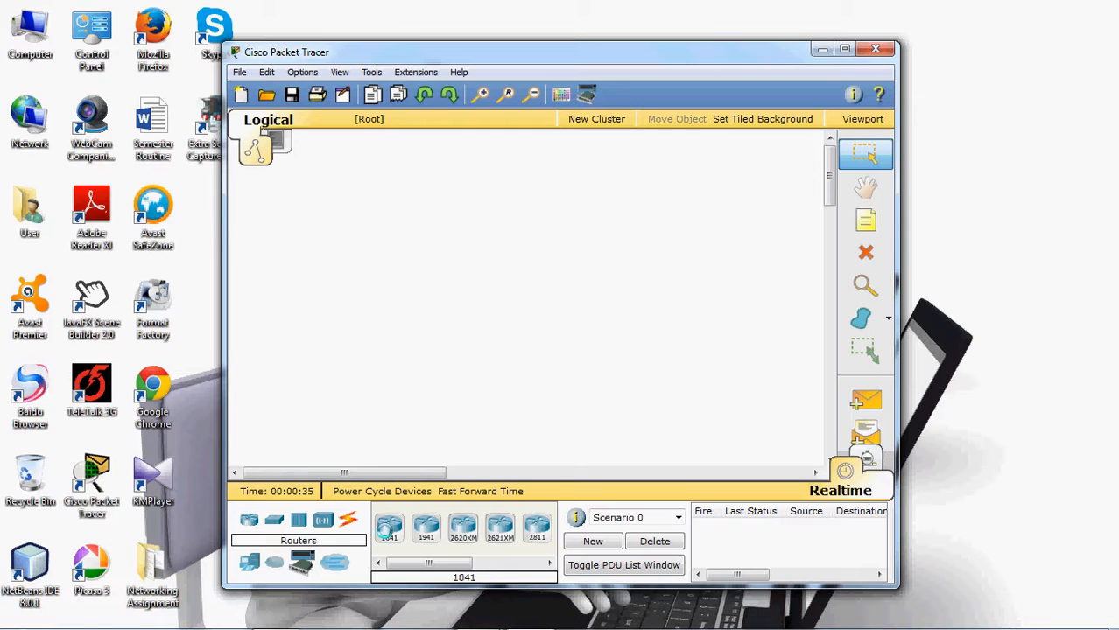
{"action": "left_click", "coordinate": [504, 224]}
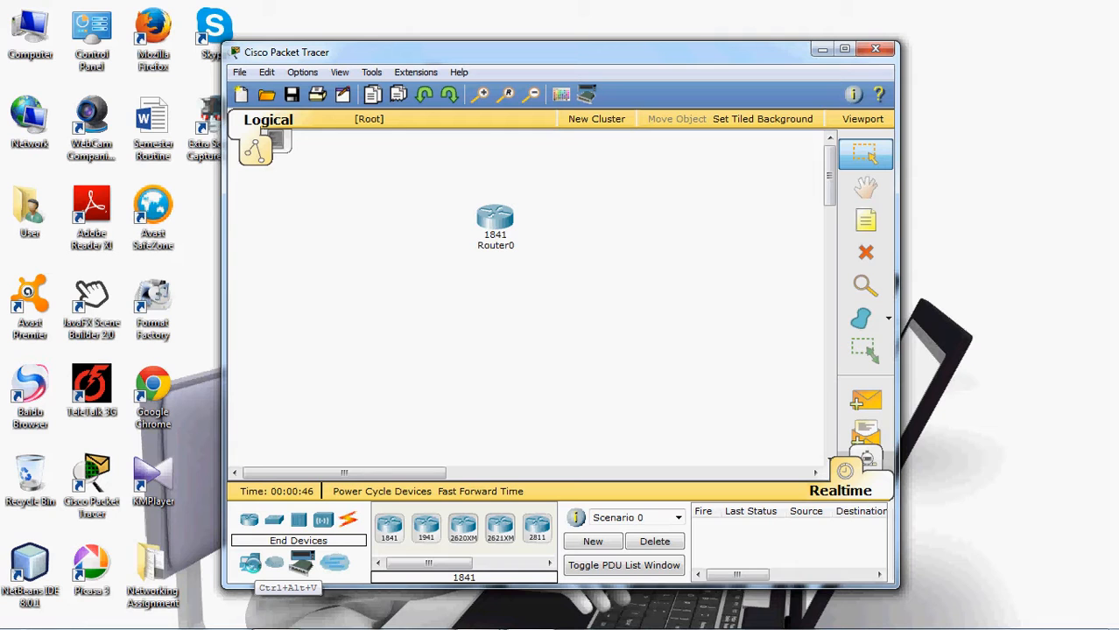
{"action": "left_click", "coordinate": [250, 563]}
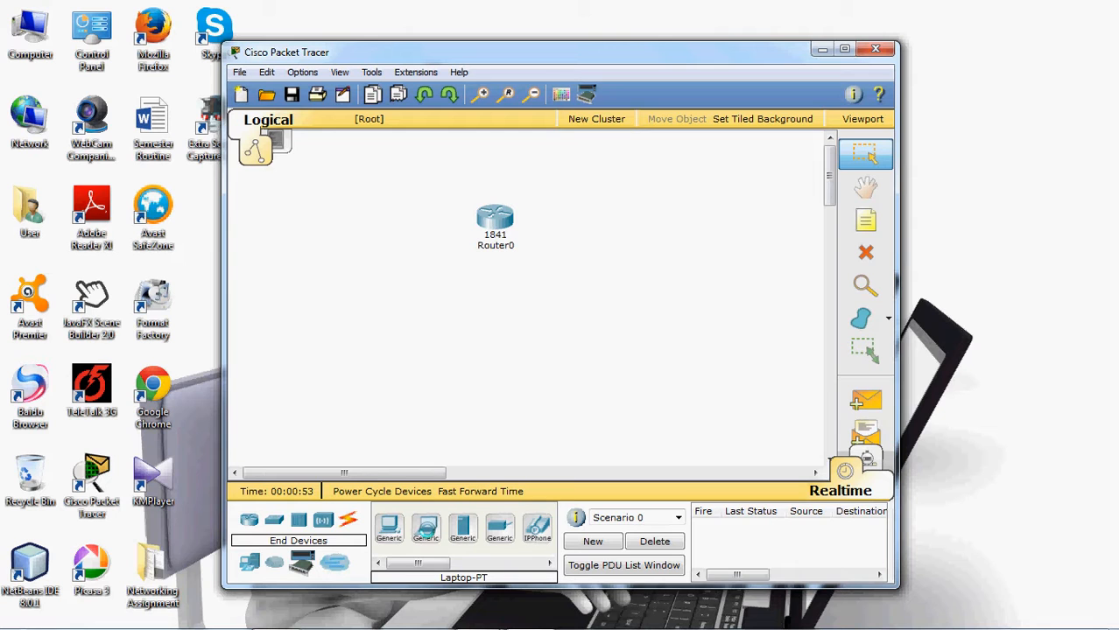
{"action": "left_click", "coordinate": [425, 526]}
{"action": "left_click", "coordinate": [401, 357]}
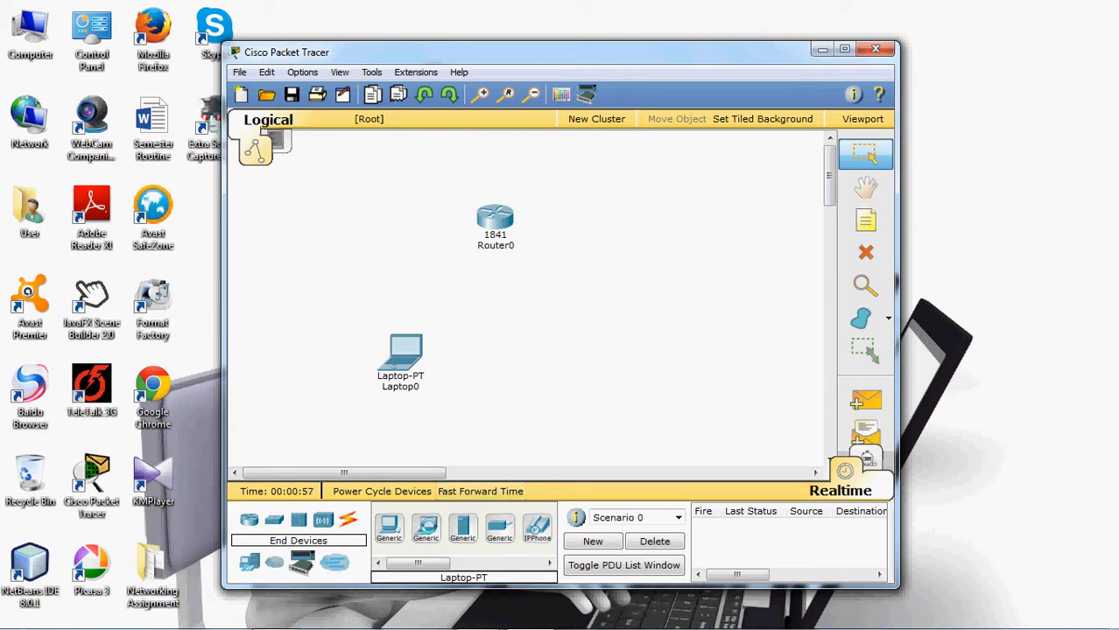
{"action": "left_click", "coordinate": [427, 525]}
{"action": "left_click", "coordinate": [551, 355]}
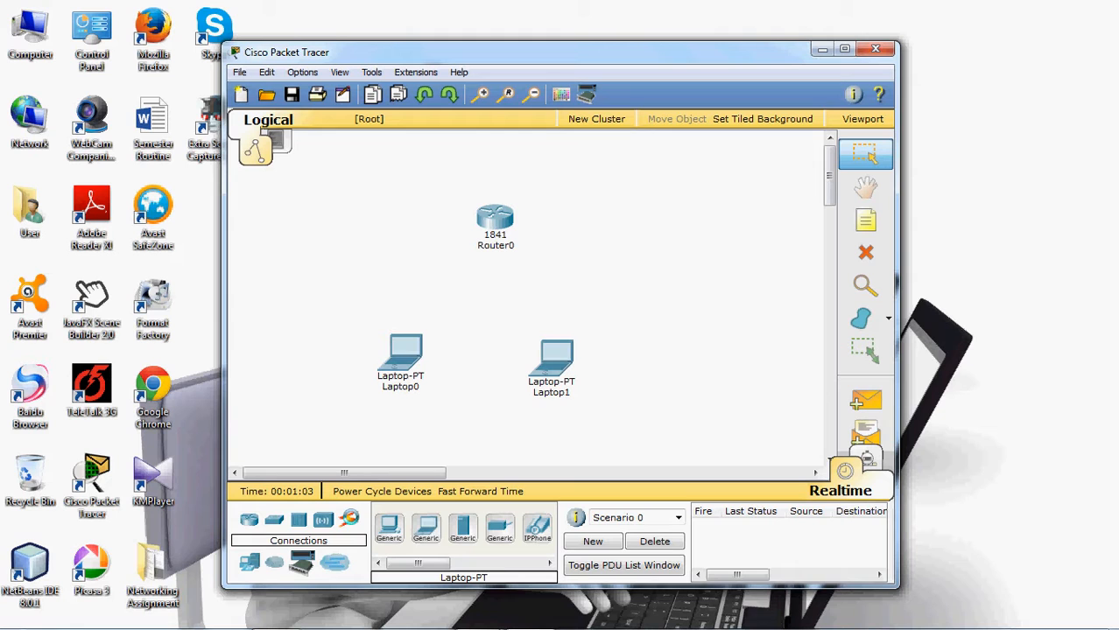
- Connect Laptop0's FastEthernet0 port to Router0's FastEthernet0/0 port with a Copper Cross-Over cable
{"action": "left_click", "coordinate": [348, 520]}
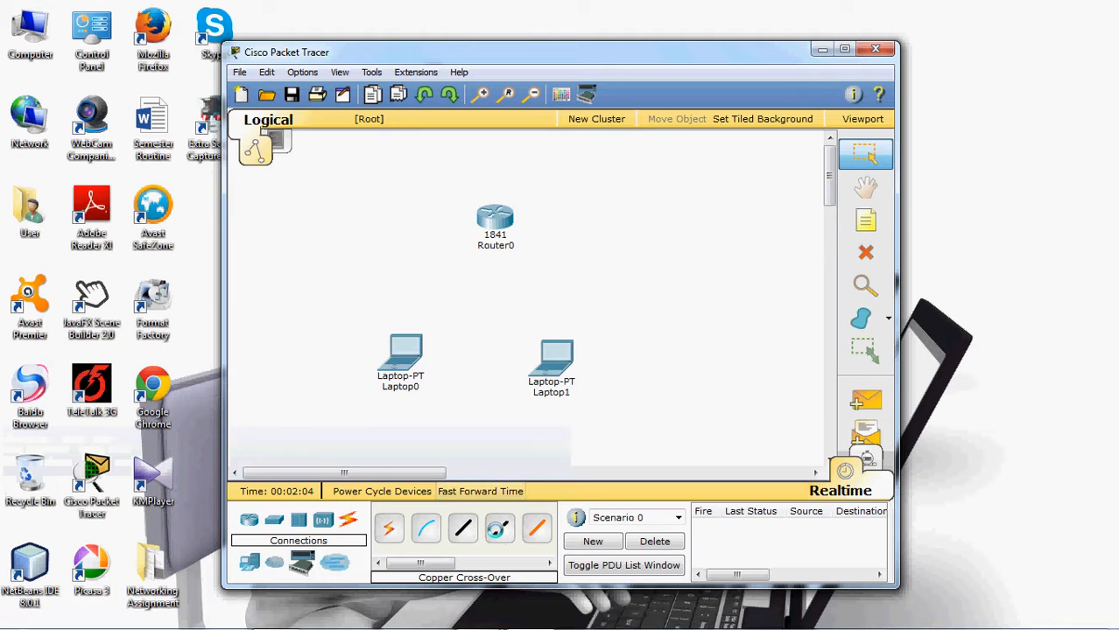
{"action": "left_click", "coordinate": [498, 529]}
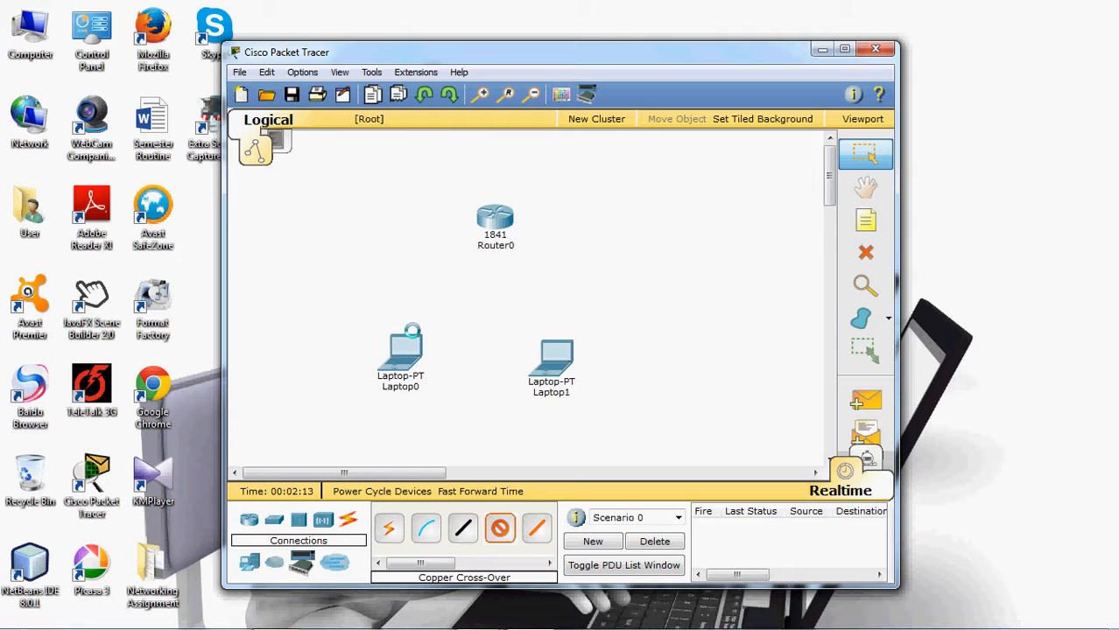
{"action": "left_click", "coordinate": [410, 335]}
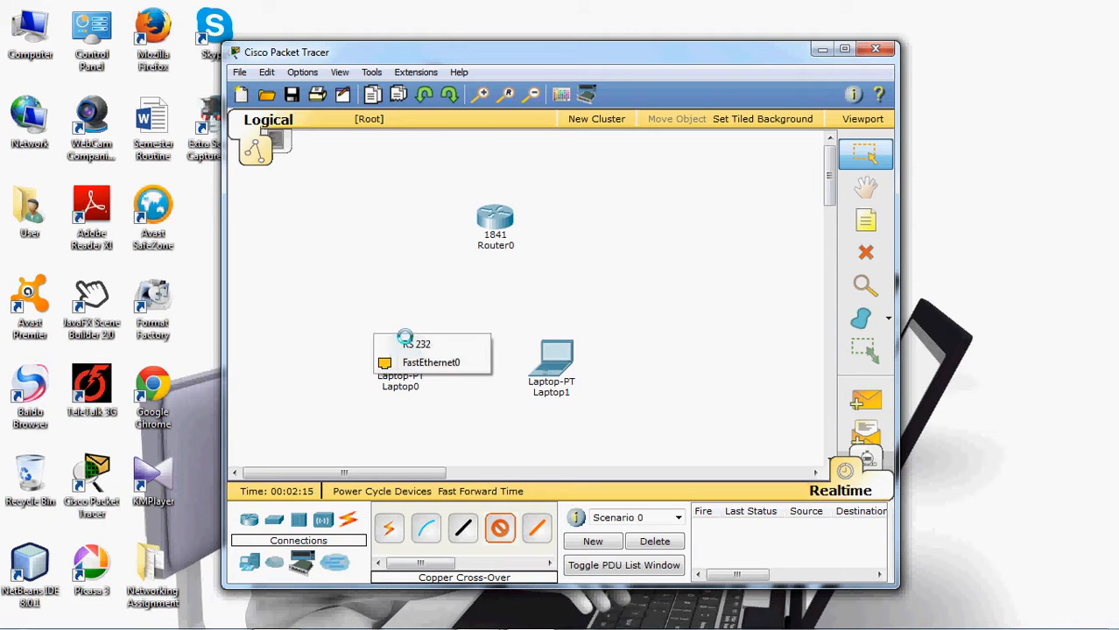
{"action": "left_click", "coordinate": [443, 362]}
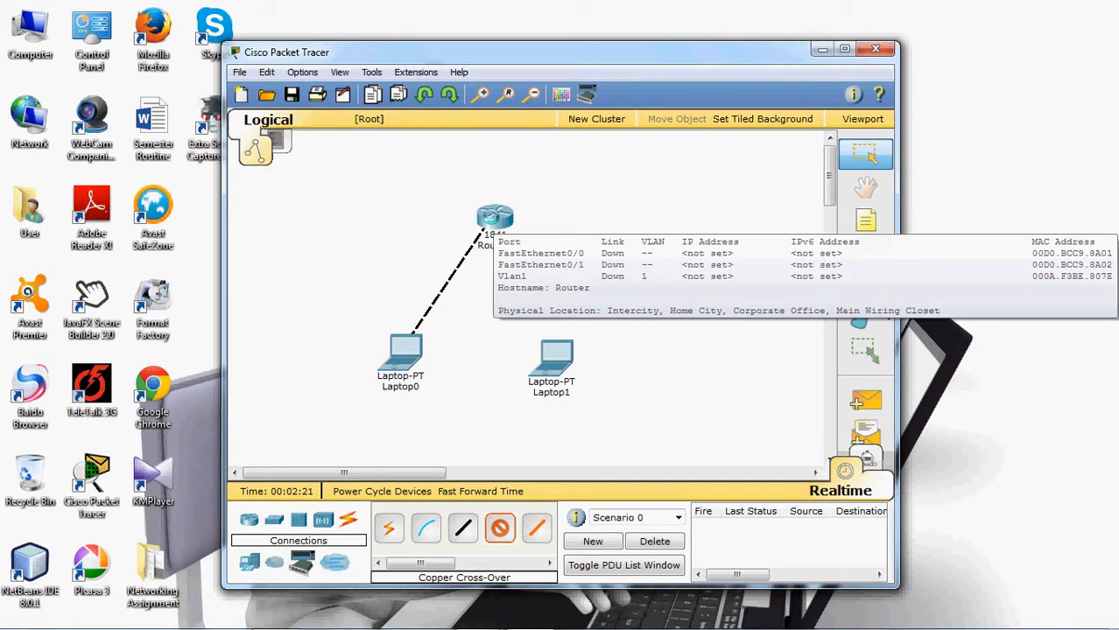
{"action": "left_click", "coordinate": [487, 215]}
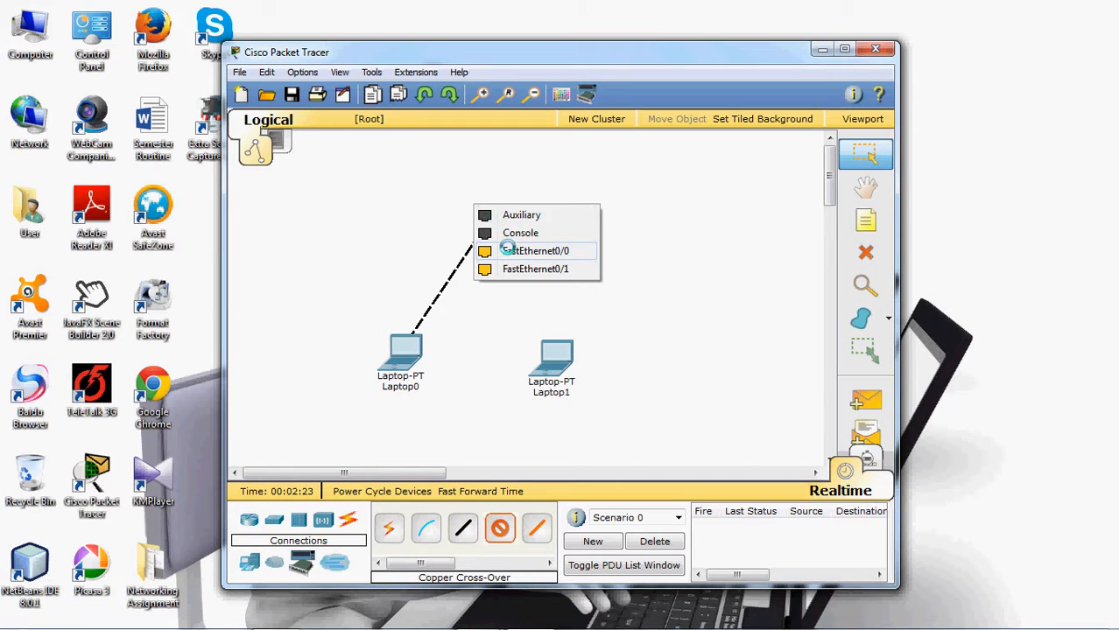
{"action": "left_click", "coordinate": [508, 251]}
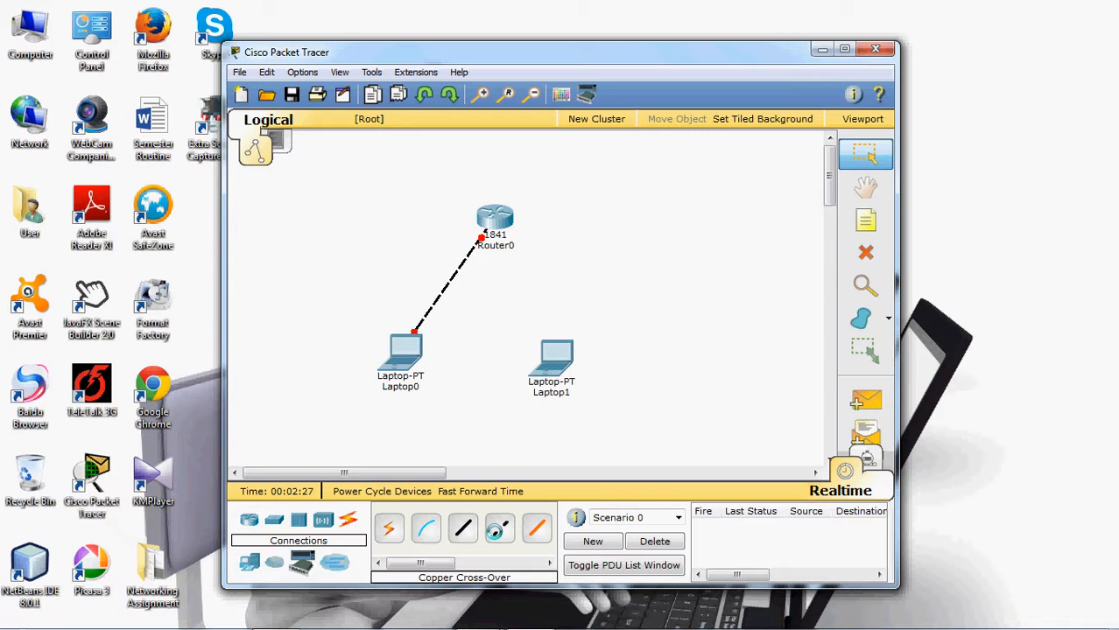
- Try to attach a Copper Cross-Over cable to Laptop1's FastEthernet0 port
{"action": "left_click", "coordinate": [497, 528]}
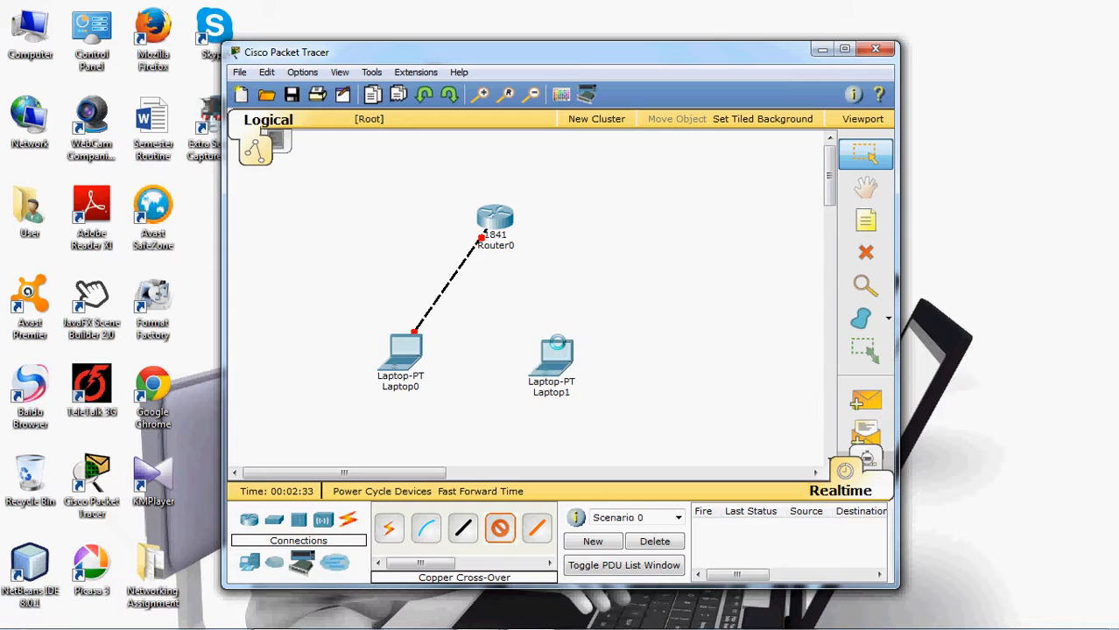
{"action": "left_click", "coordinate": [558, 342]}
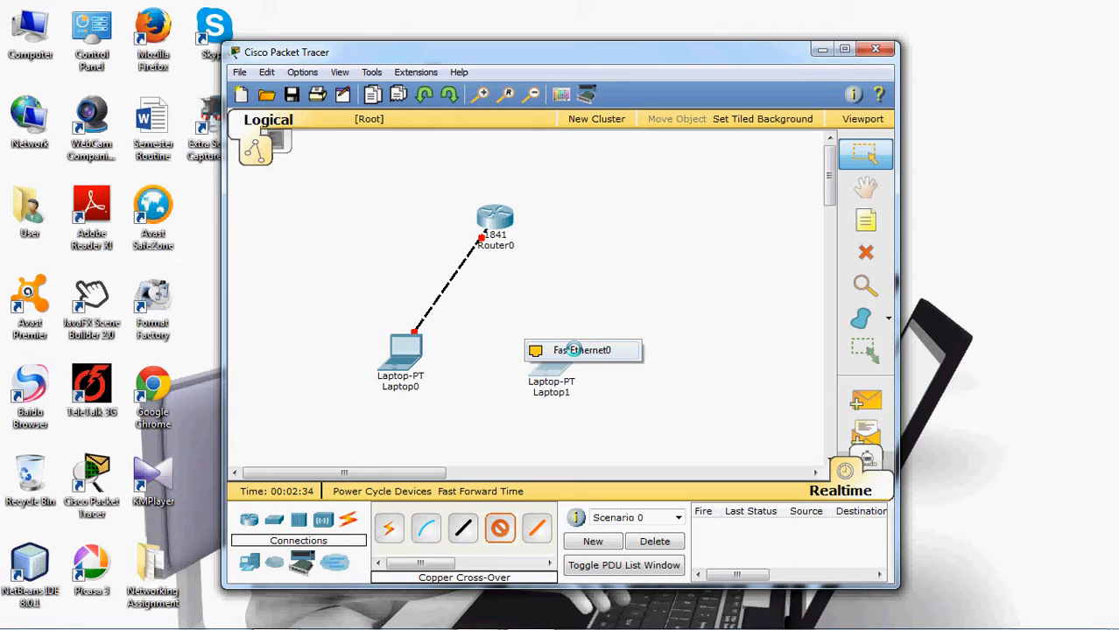
{"action": "left_click", "coordinate": [571, 350]}
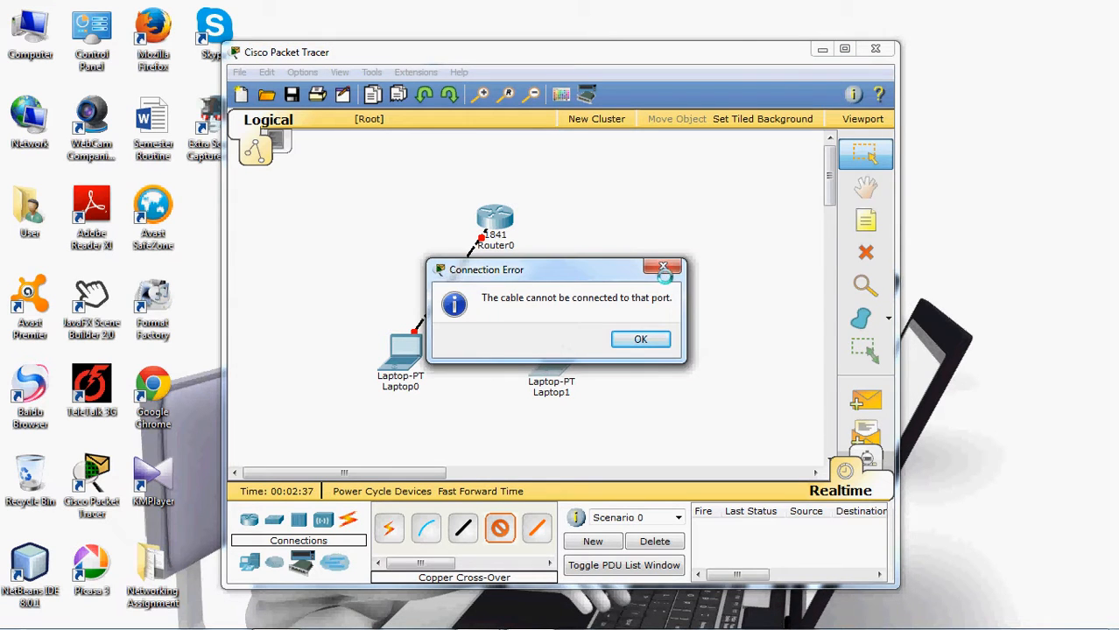
{"action": "mouse_move", "coordinate": [357, 627]}
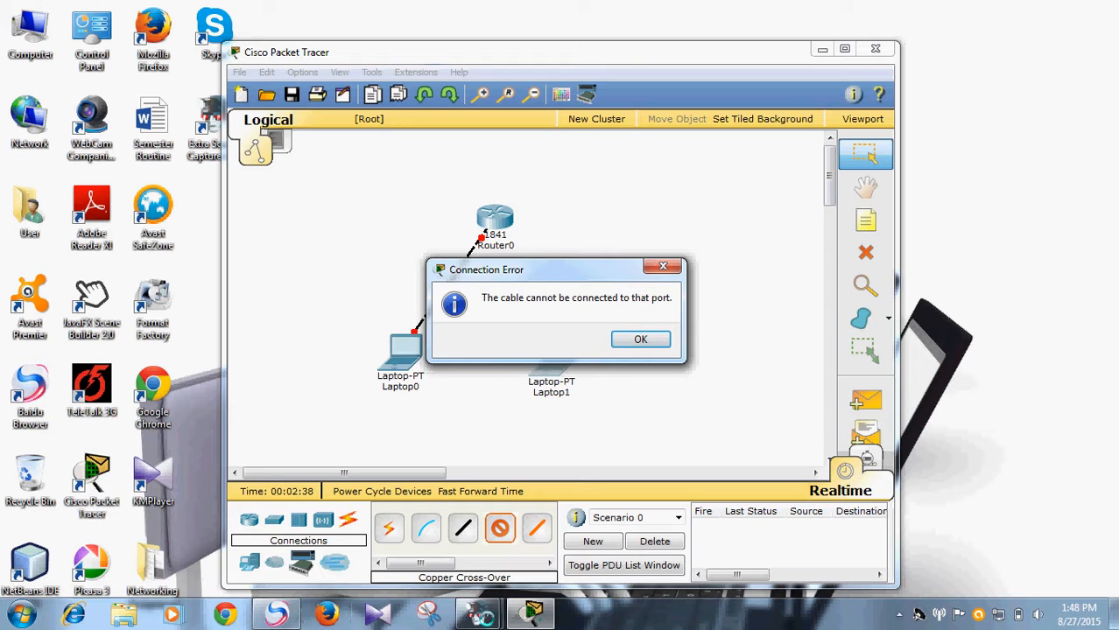
{"action": "mouse_move", "coordinate": [480, 613]}
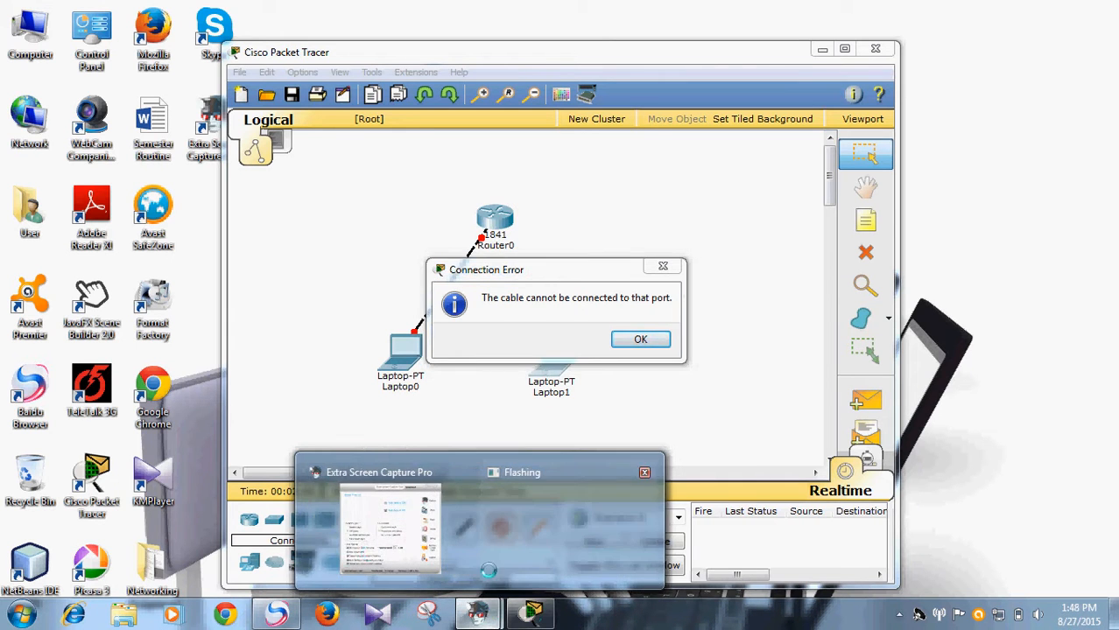
{"action": "left_click", "coordinate": [407, 525]}
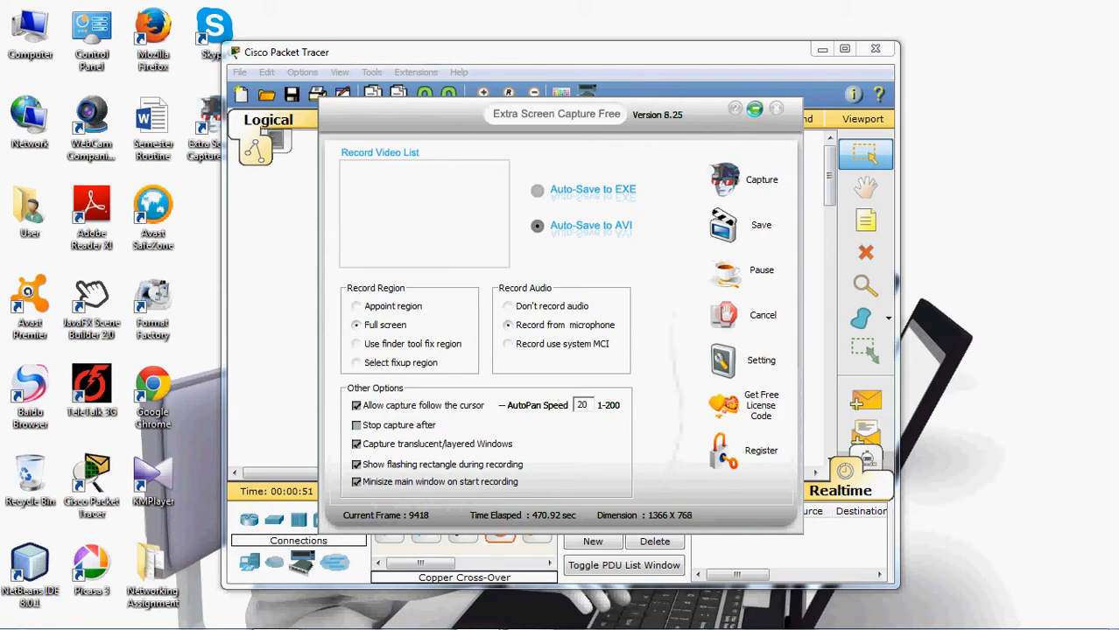
{"action": "left_click", "coordinate": [755, 107]}
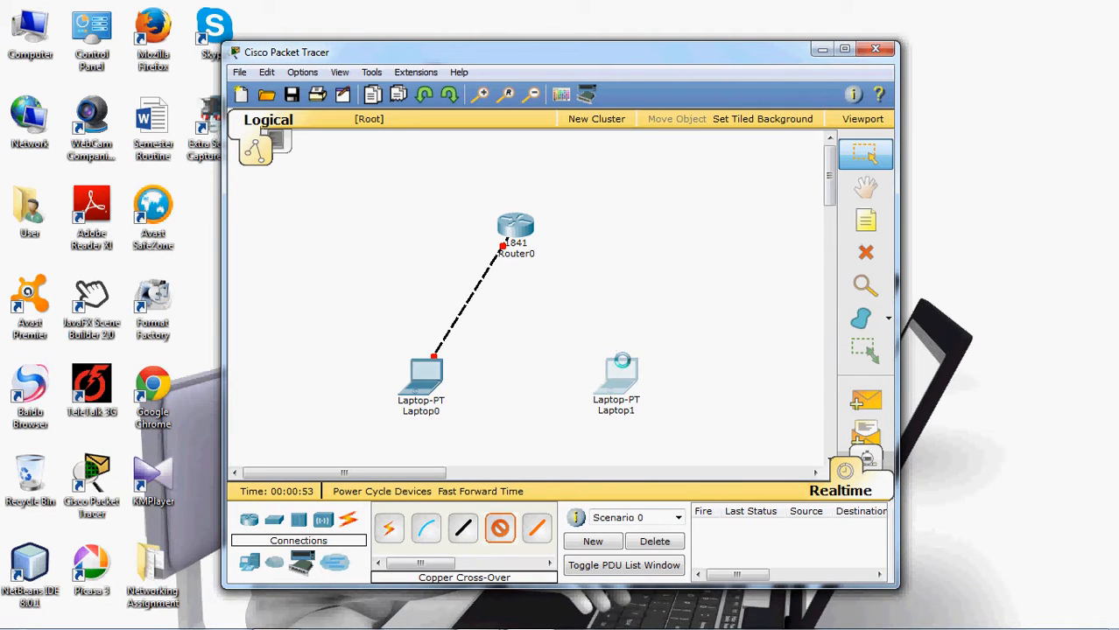
- Connect Laptop1's FastEthernet0 port to Router0's FastEthernet0/1 port with the Copper Cross-Over cable
{"action": "left_click", "coordinate": [621, 360]}
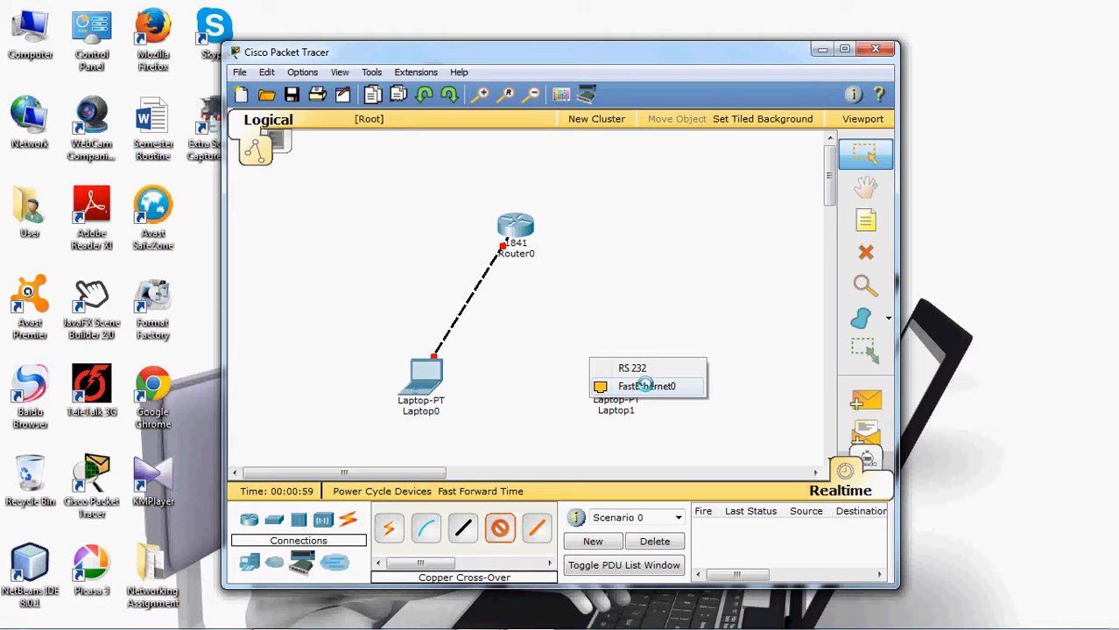
{"action": "left_click", "coordinate": [644, 386]}
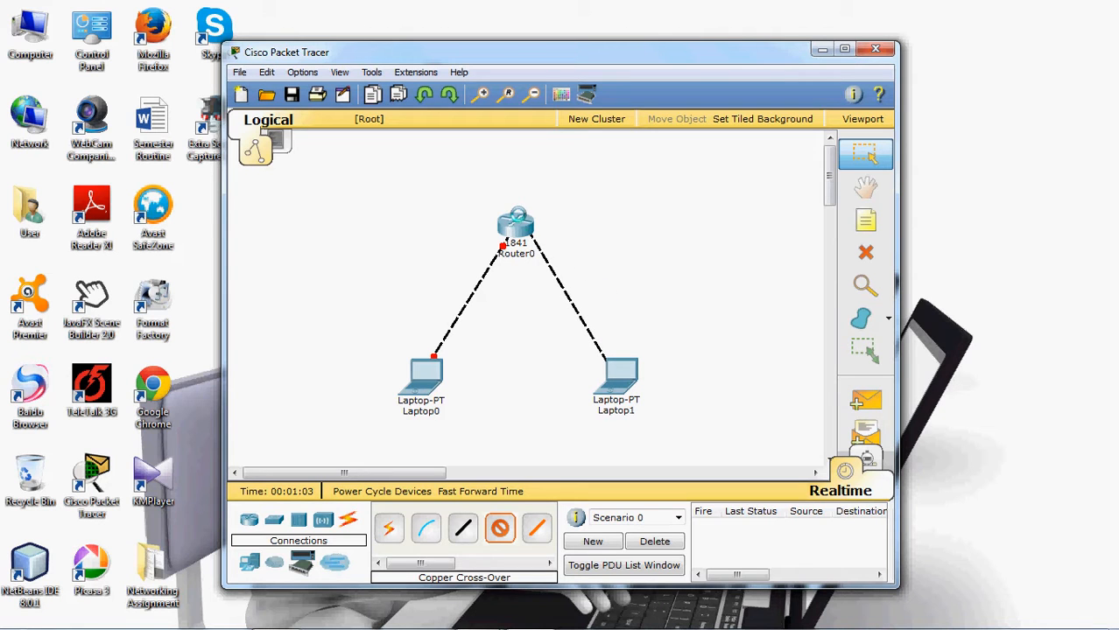
{"action": "left_click", "coordinate": [516, 220]}
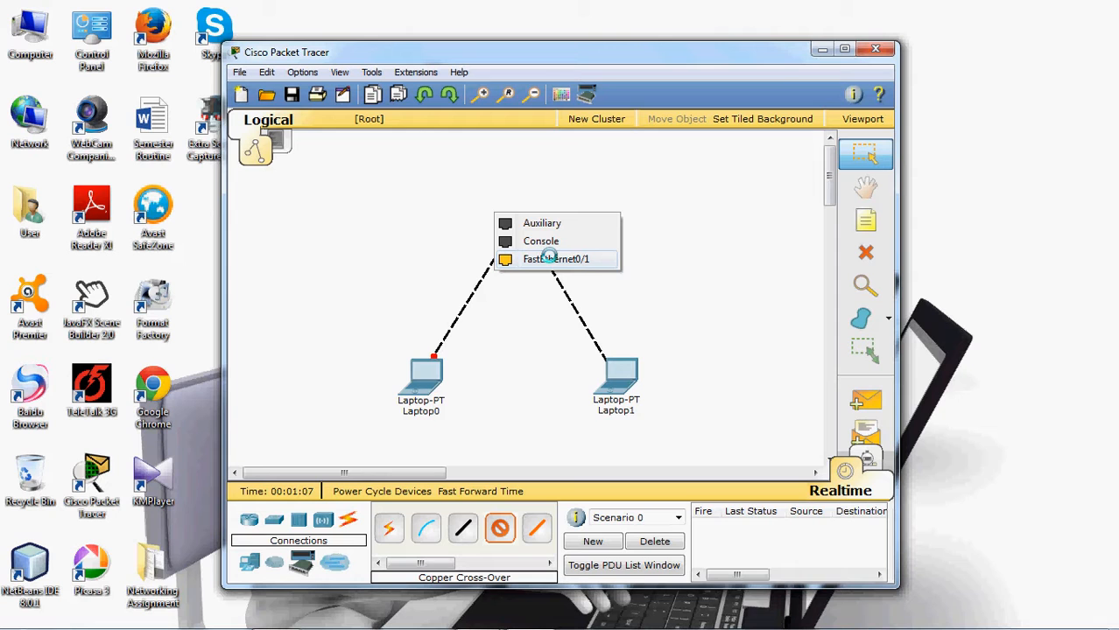
{"action": "left_click", "coordinate": [548, 258]}
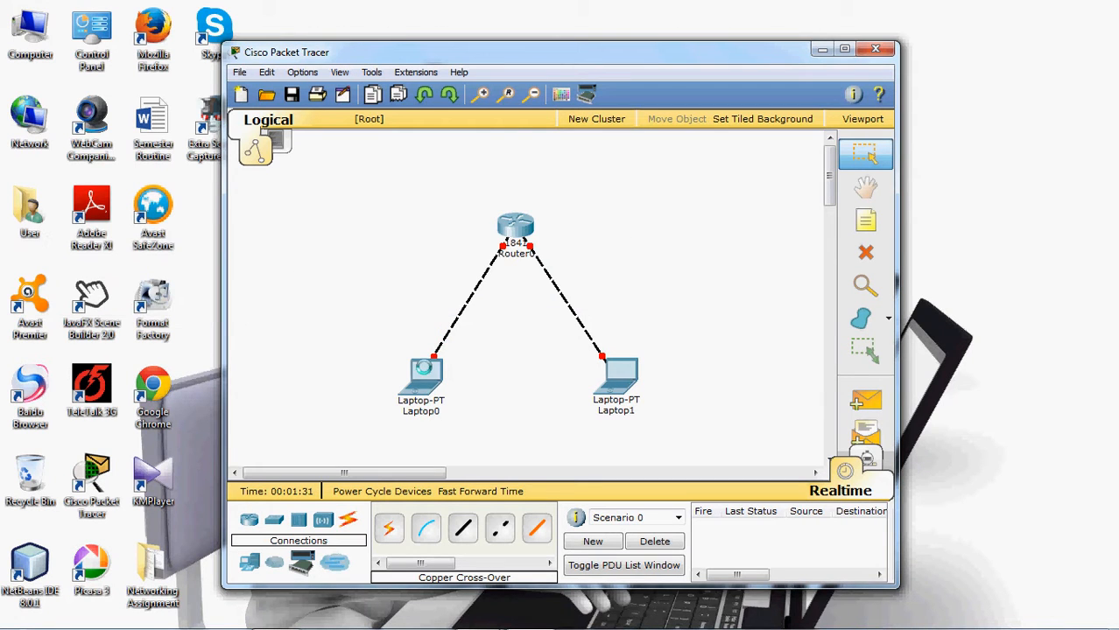
{"action": "mouse_move", "coordinate": [426, 369]}
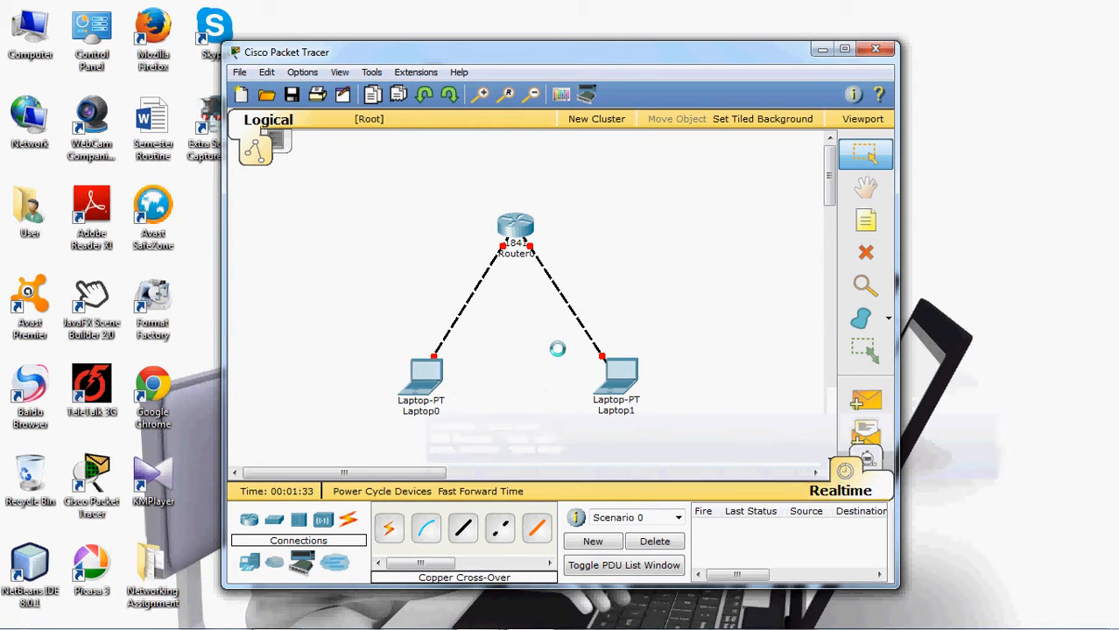
{"action": "left_click", "coordinate": [600, 367]}
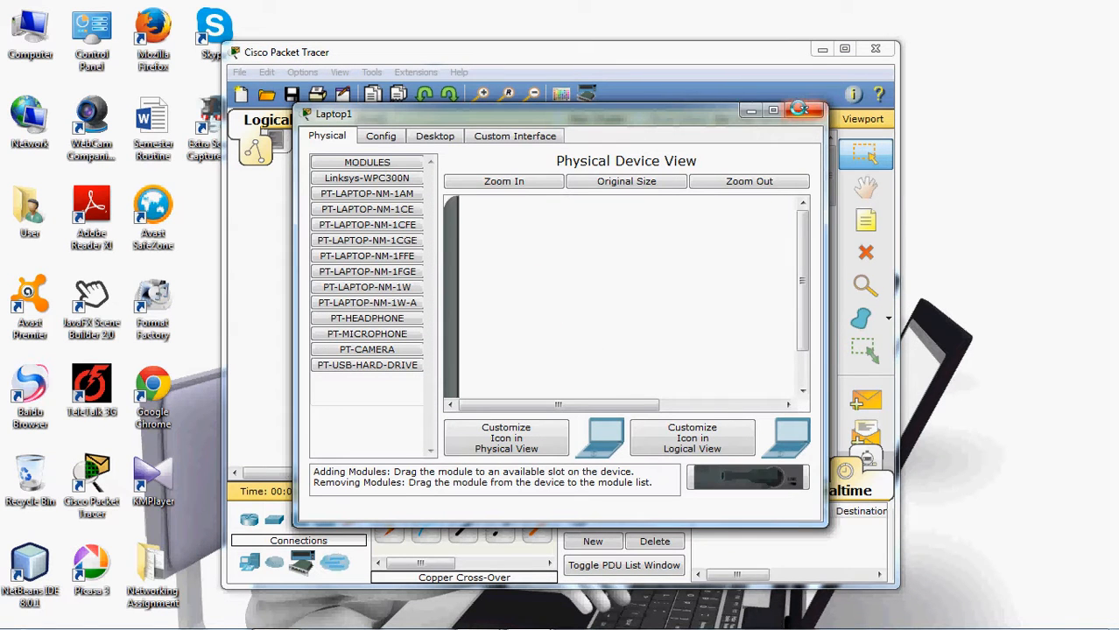
{"action": "left_click", "coordinate": [801, 109]}
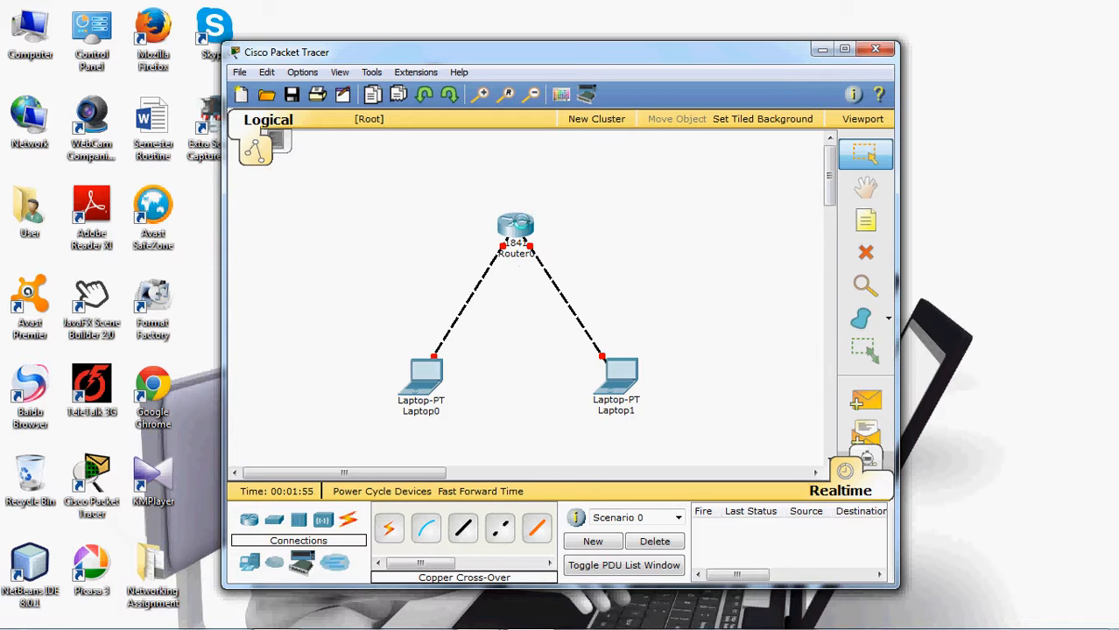
- Open the command line interface of Router0
{"action": "left_click", "coordinate": [513, 230]}
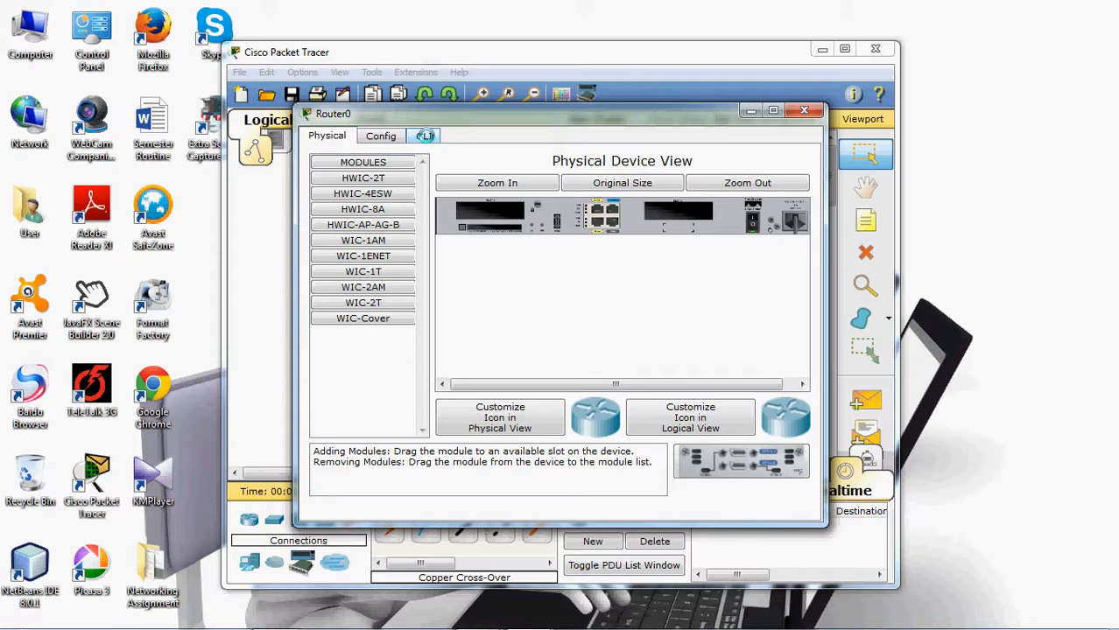
{"action": "left_click", "coordinate": [426, 136]}
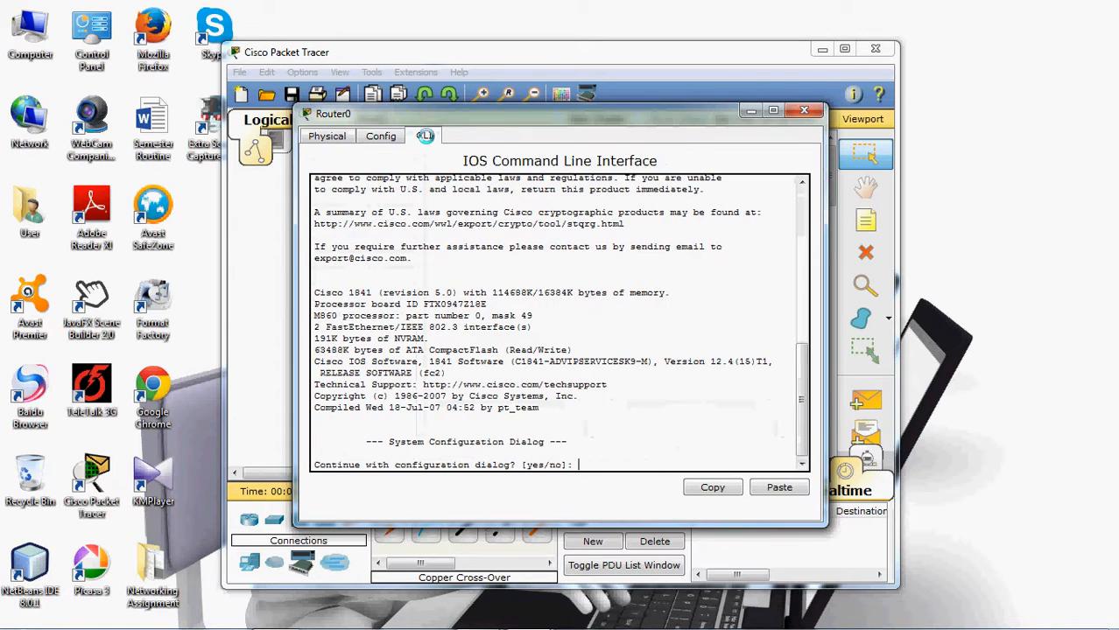
{"action": "left_click", "coordinate": [750, 109]}
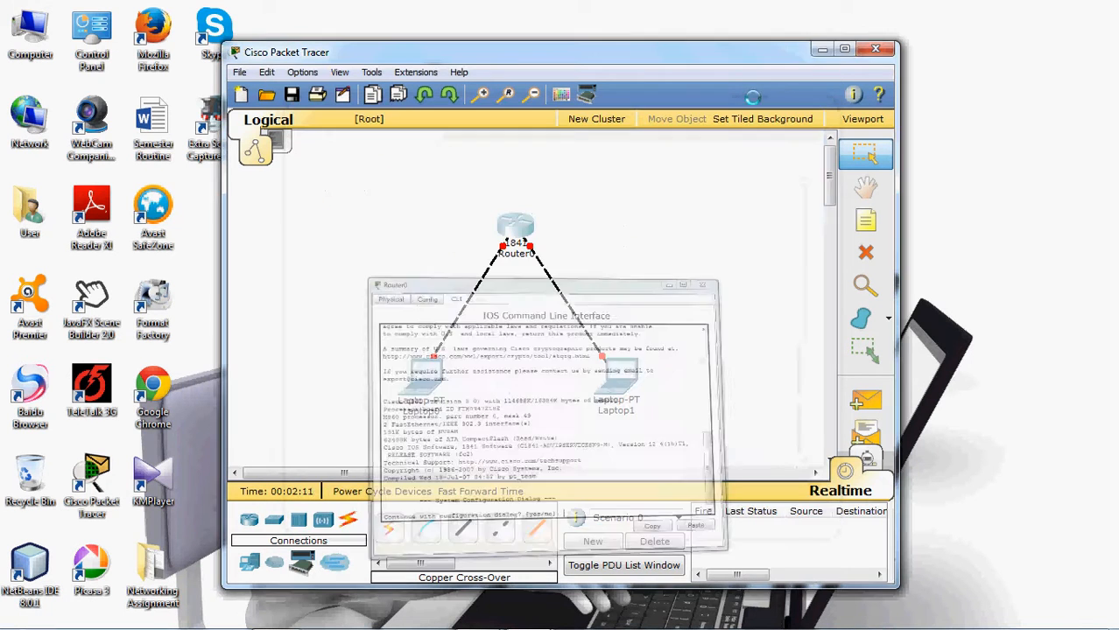
{"action": "left_click", "coordinate": [821, 48]}
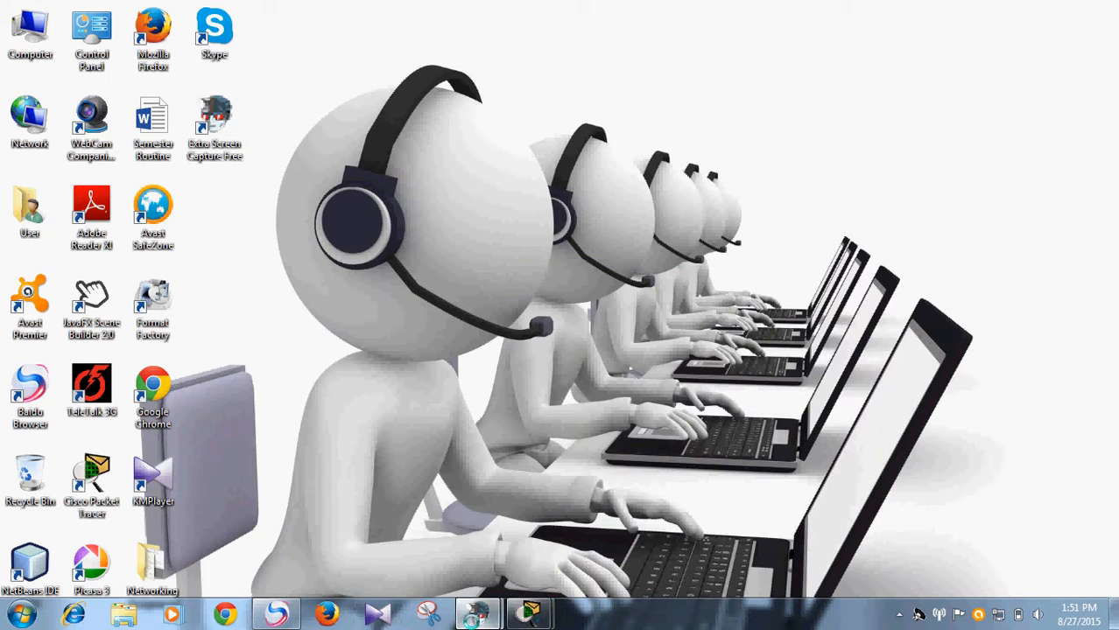
{"action": "mouse_move", "coordinate": [477, 614]}
{"action": "left_click", "coordinate": [429, 550]}
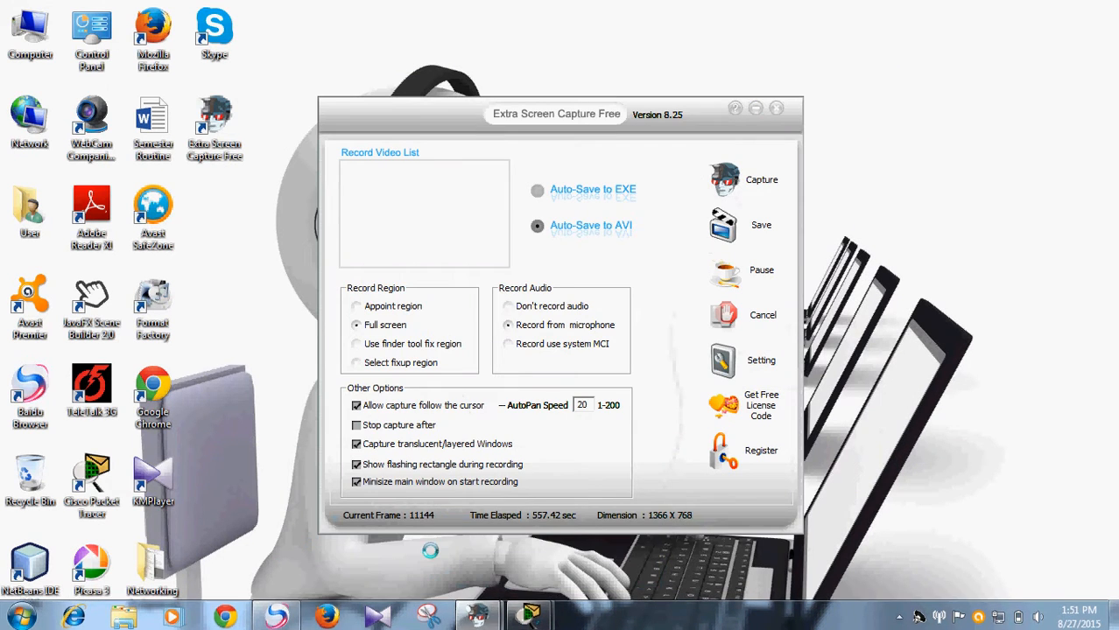
{"action": "mouse_move", "coordinate": [529, 612]}
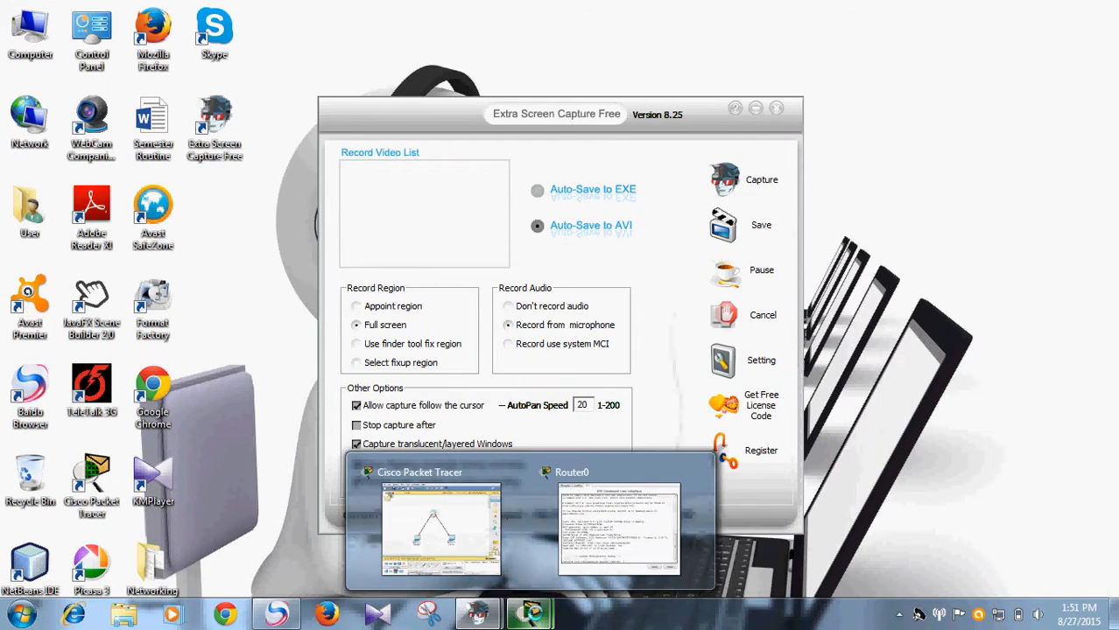
{"action": "left_click", "coordinate": [490, 539]}
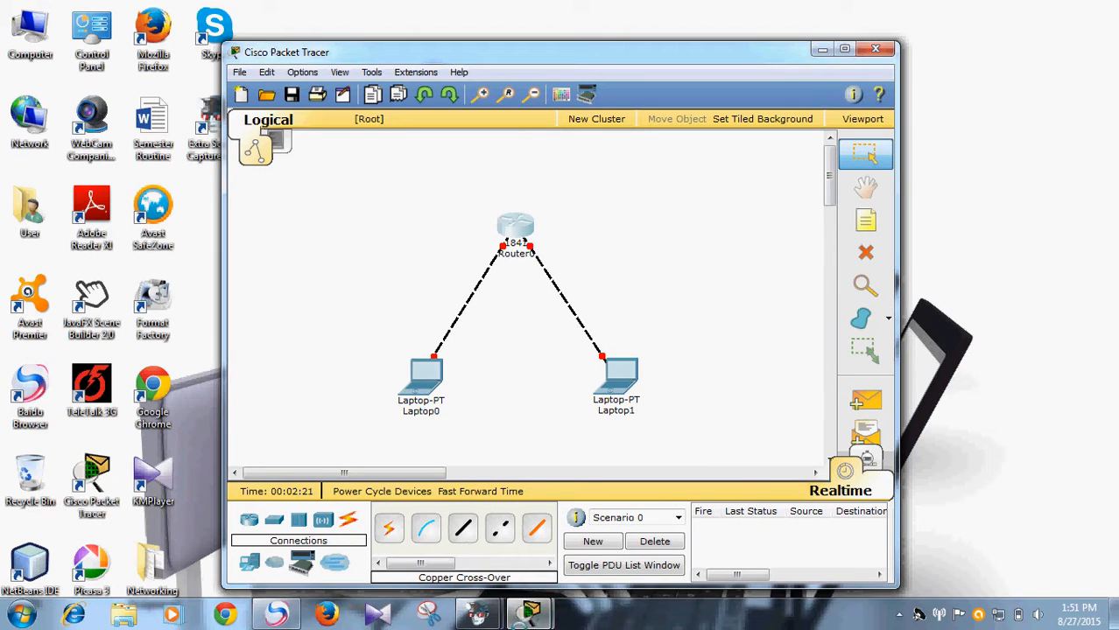
- Bring back Router0's command line window, move it slightly lower, and answer no to continuing with the configuration dialog
{"action": "mouse_move", "coordinate": [530, 617]}
{"action": "left_click", "coordinate": [617, 524]}
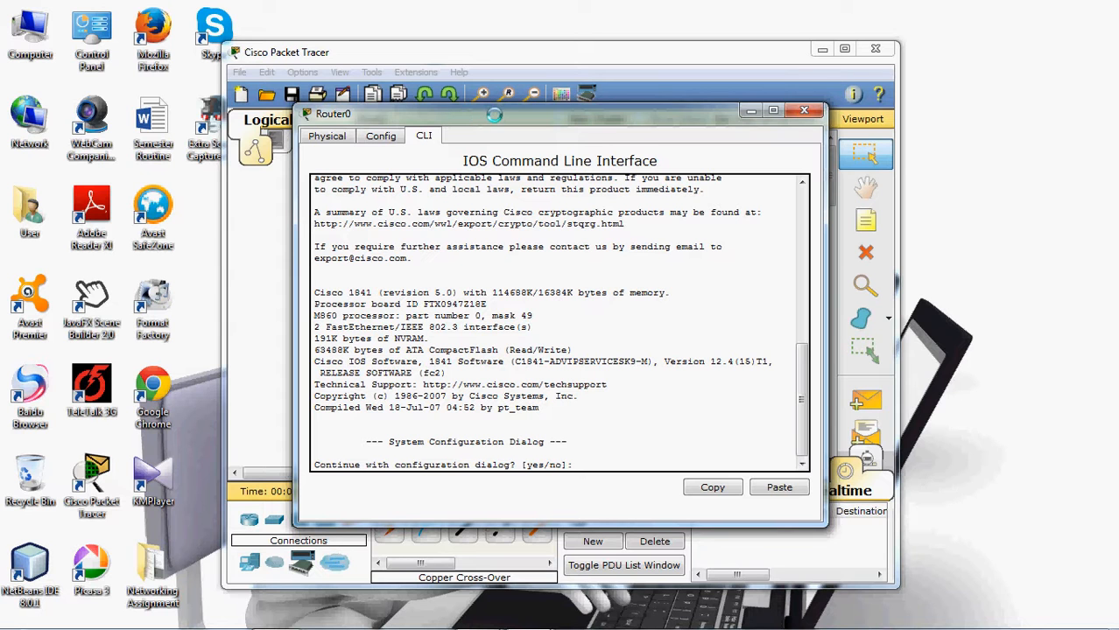
{"action": "left_click_drag", "start_coordinate": [494, 115], "coordinate": [492, 163]}
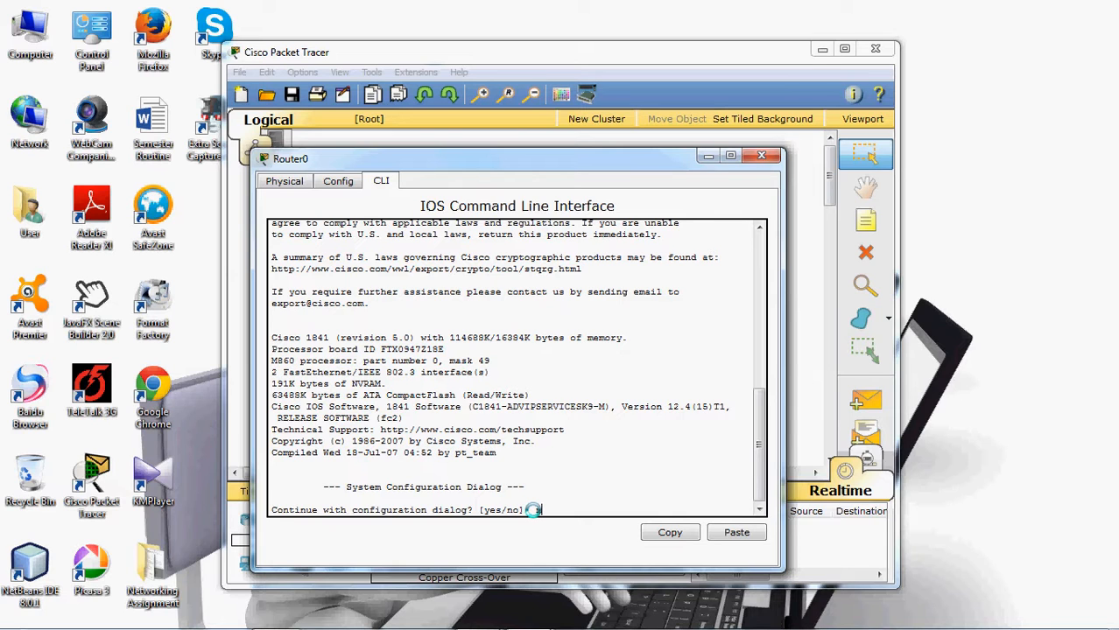
{"action": "key", "text": "Return"}
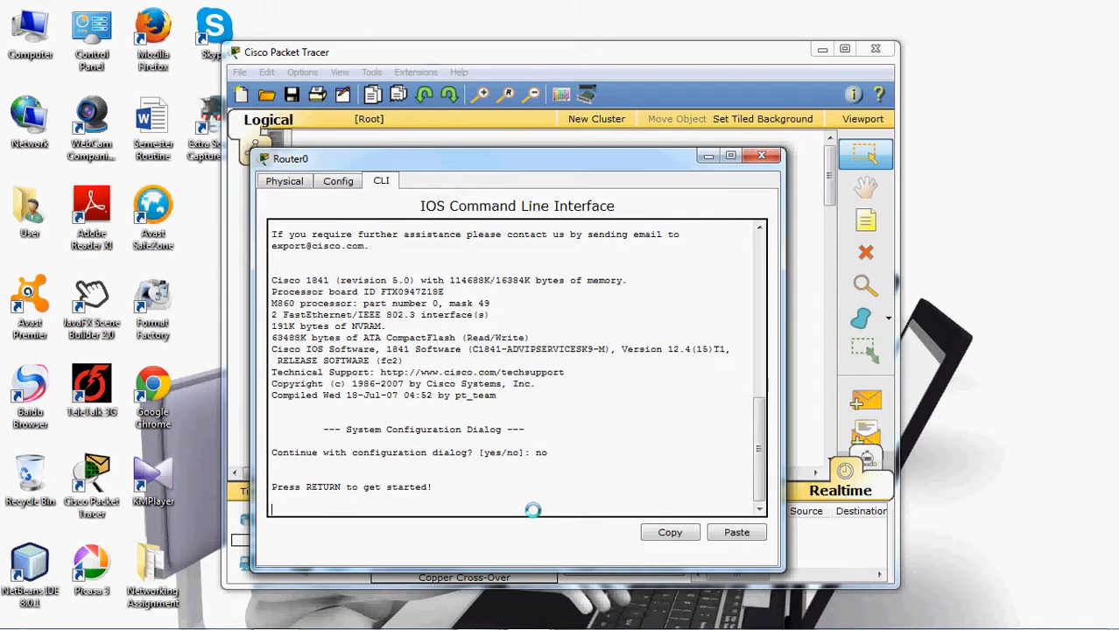
- Start Router0's command line session at the user prompt and minimise its window
{"action": "key", "text": "Return"}
{"action": "key", "text": "Return"}
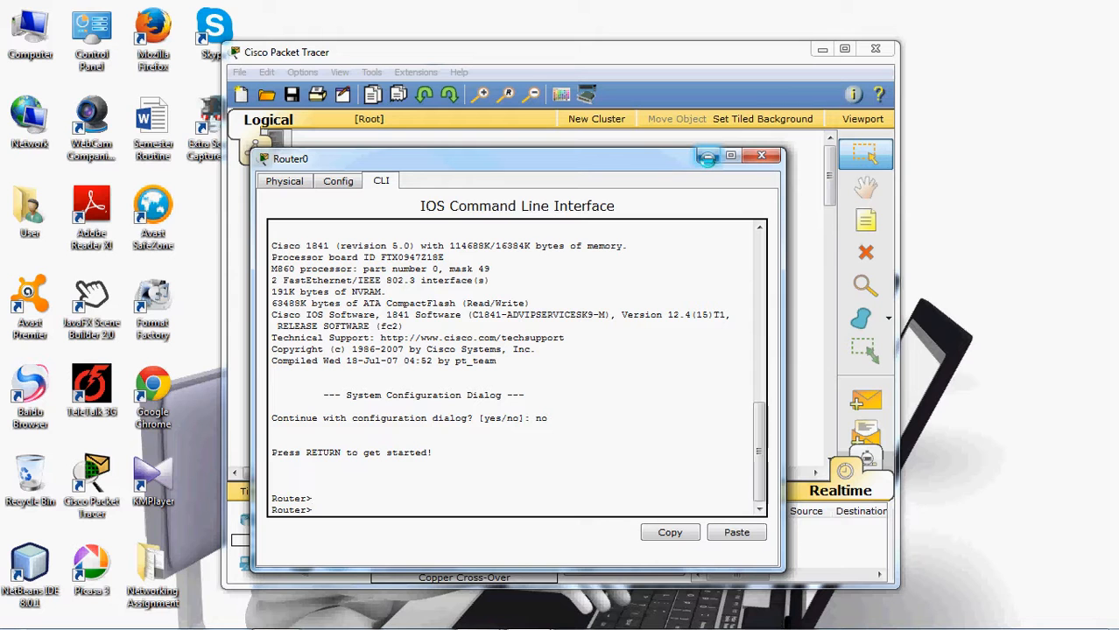
{"action": "left_click", "coordinate": [708, 156]}
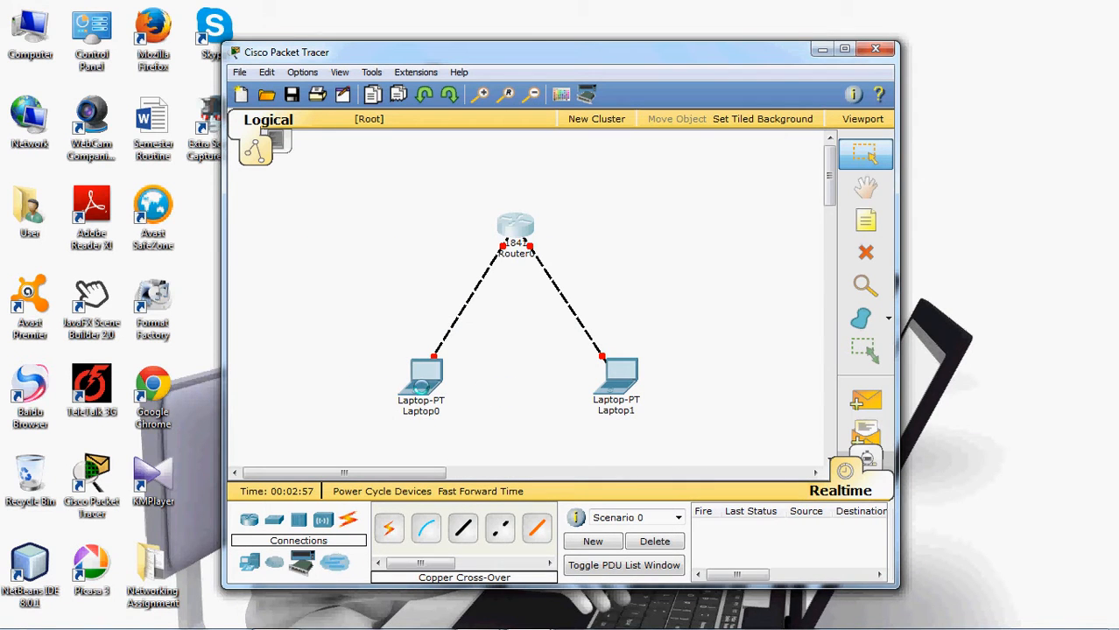
- Give Laptop0 the static IP address 192.168.1.2, subnet mask 255.255.255.0 and default gateway 192.168.1.1, and close its window
{"action": "left_click", "coordinate": [421, 386]}
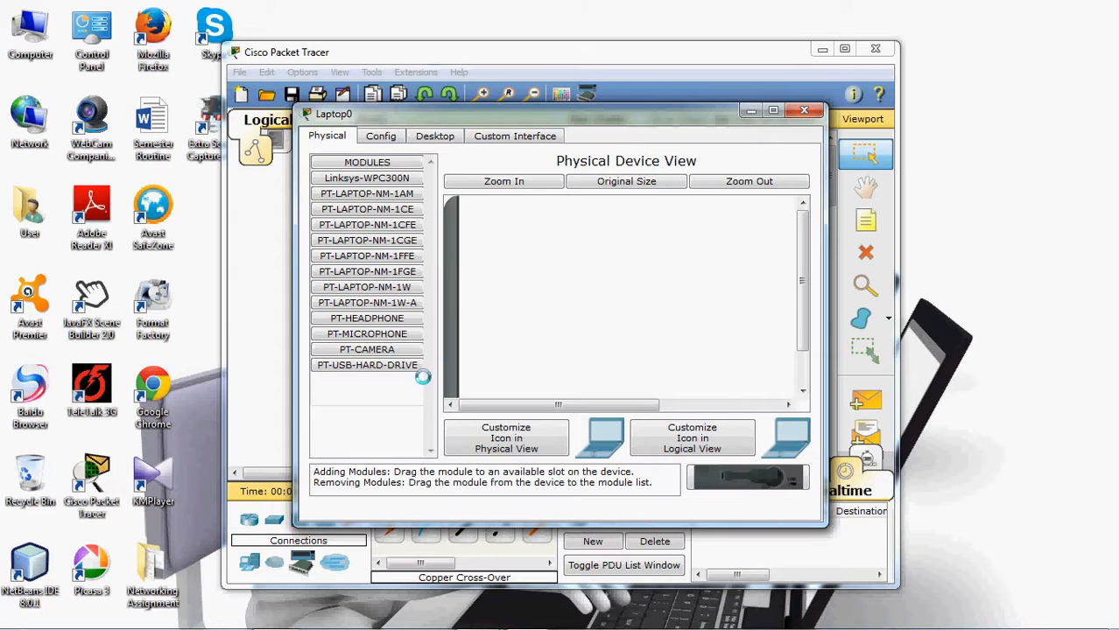
{"action": "left_click", "coordinate": [432, 133]}
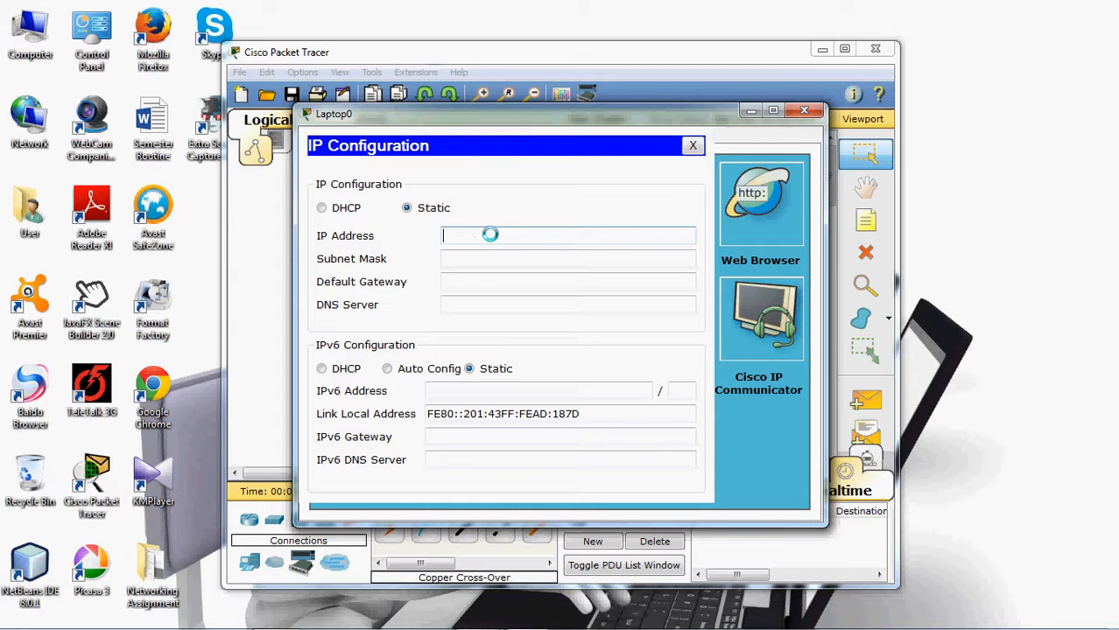
{"action": "left_click", "coordinate": [491, 235]}
{"action": "type", "text": "192.168"}
{"action": "type", "text": ".1.2"}
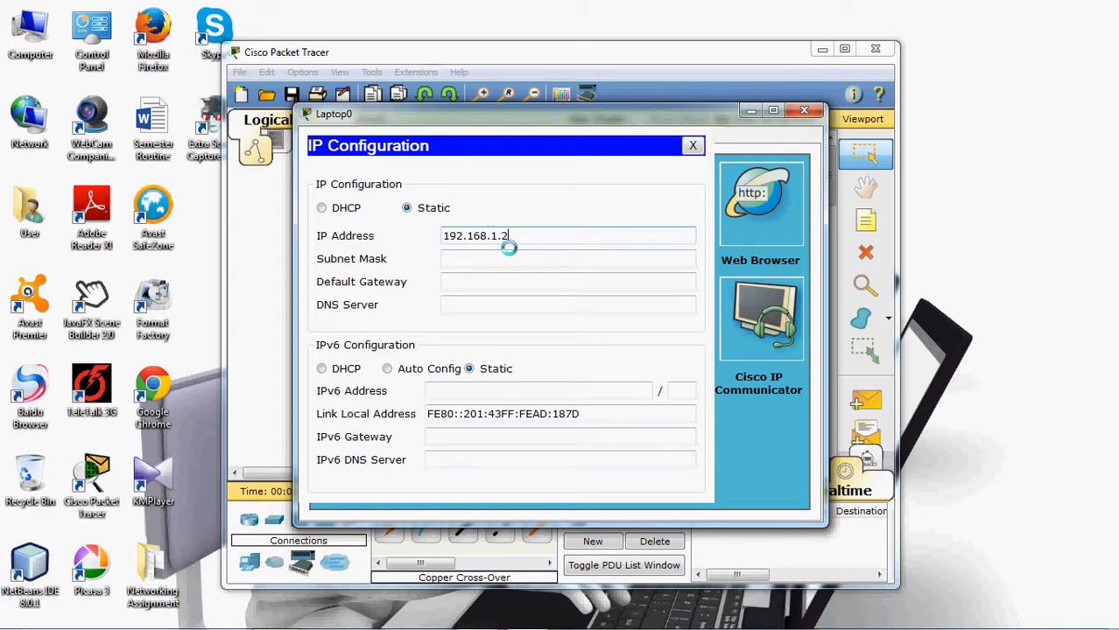
{"action": "left_click", "coordinate": [496, 257]}
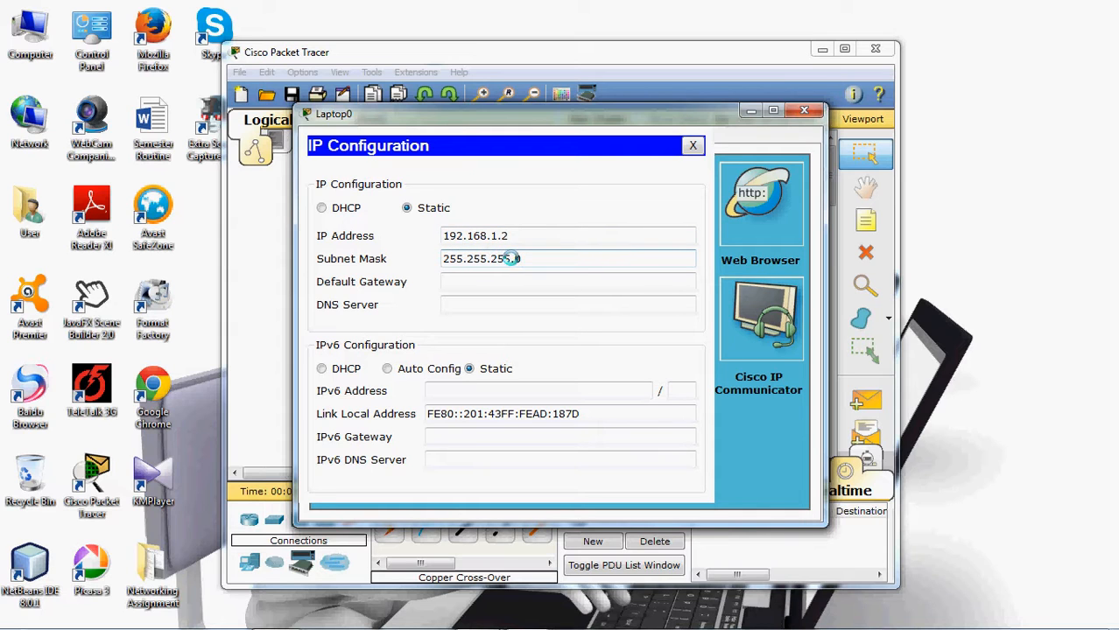
{"action": "left_click", "coordinate": [455, 280]}
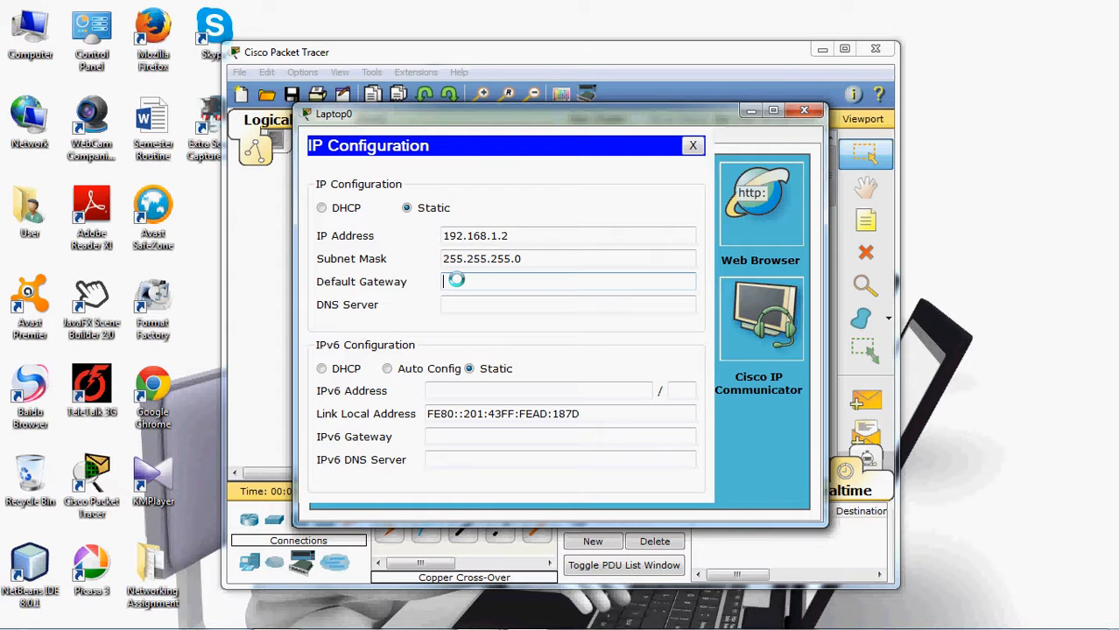
{"action": "type", "text": "192.168.1.1"}
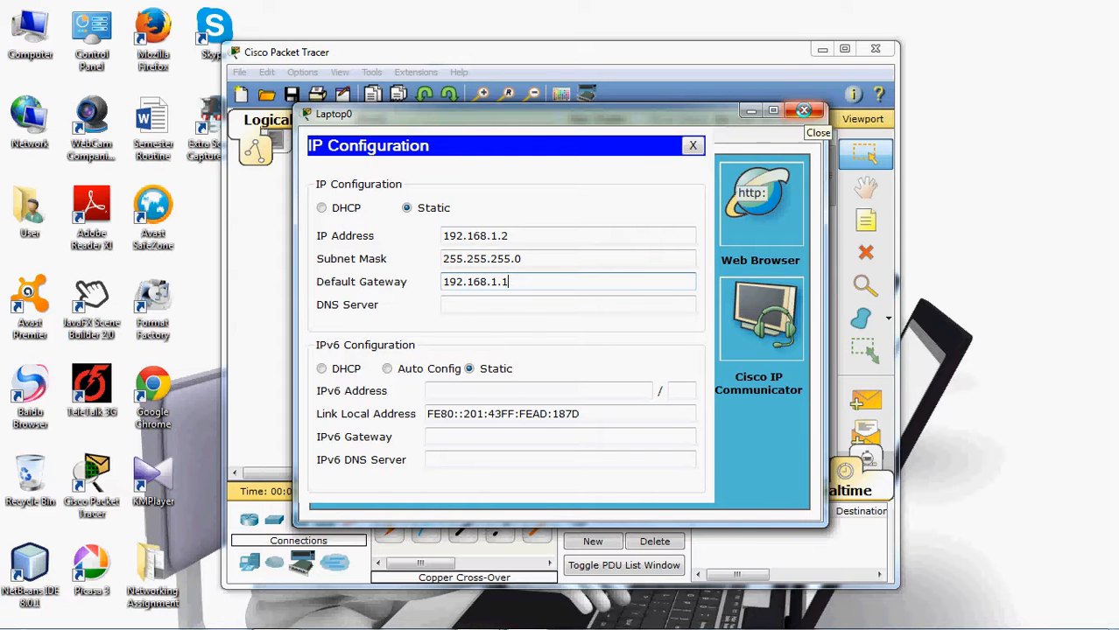
{"action": "left_click", "coordinate": [803, 110]}
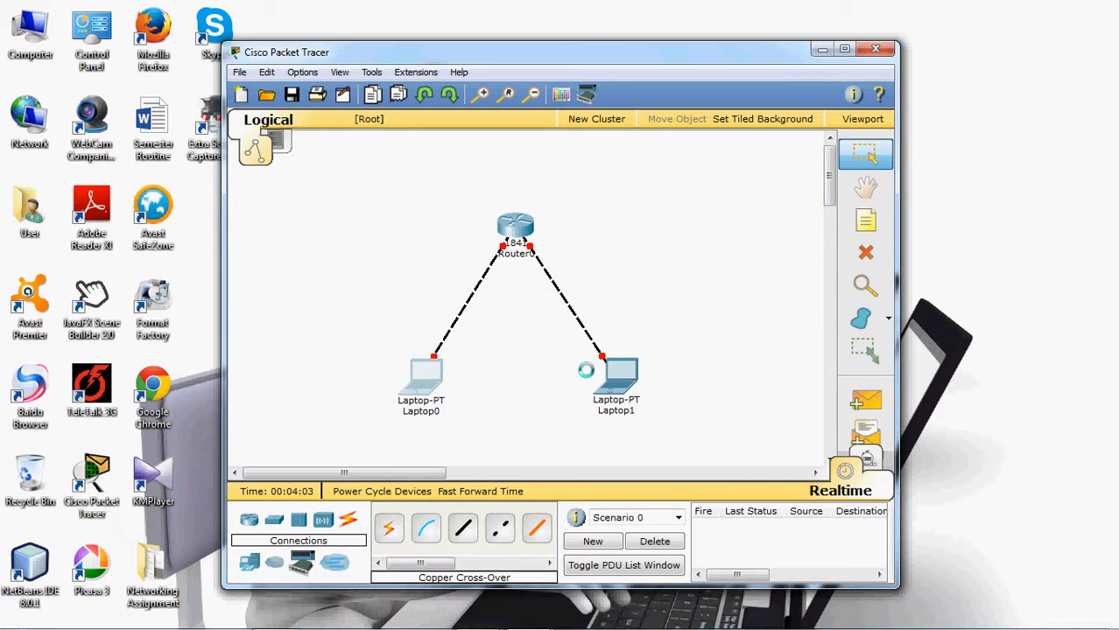
- Give Laptop1 the static IP address 192.168.2.2, subnet mask 255.255.255.0 and default gateway 192.168.2.1, and close its window
{"action": "left_click", "coordinate": [615, 375]}
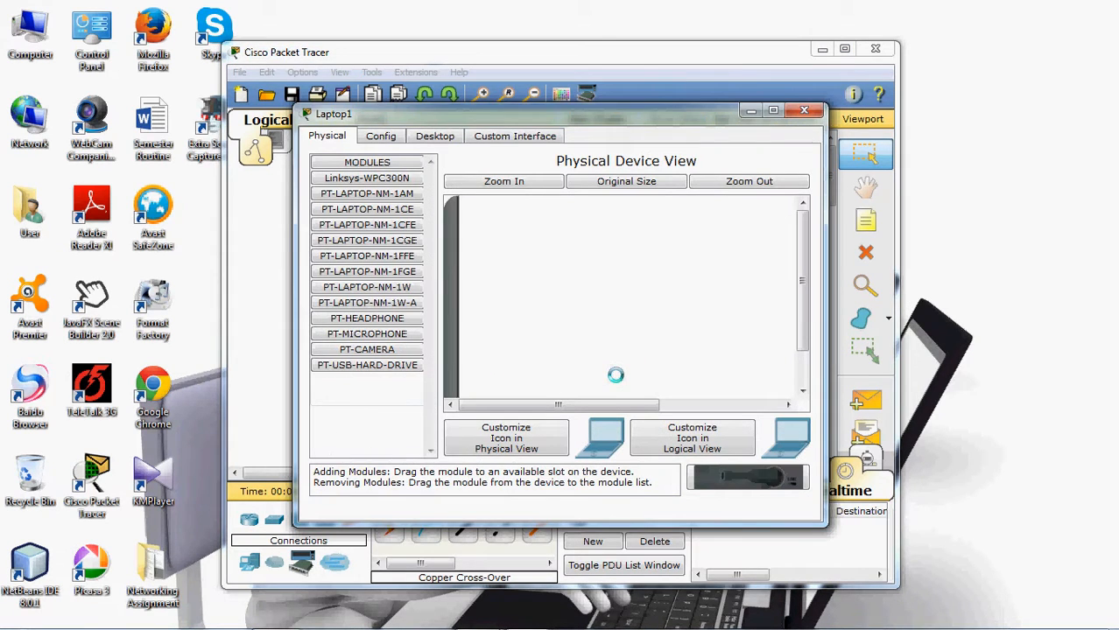
{"action": "left_click", "coordinate": [435, 136]}
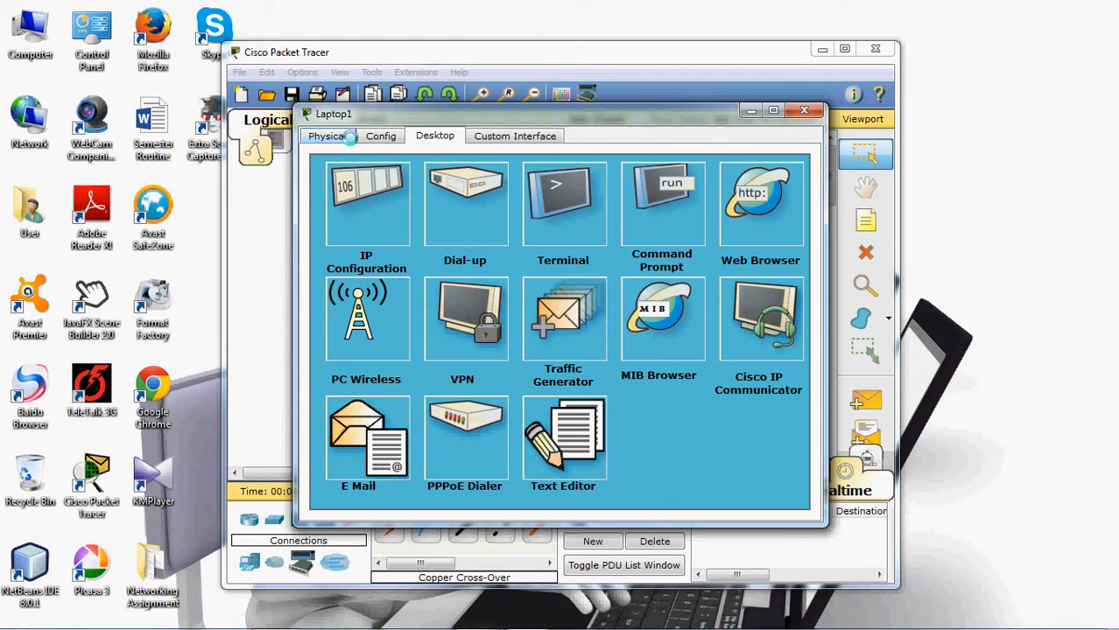
{"action": "left_click", "coordinate": [371, 209]}
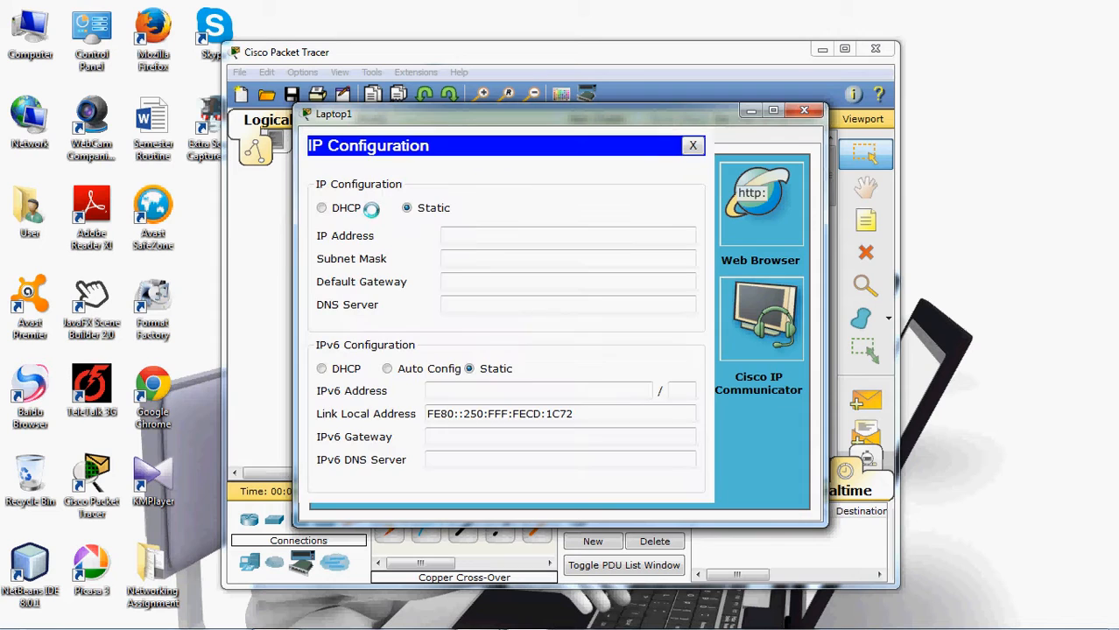
{"action": "left_click", "coordinate": [469, 236]}
{"action": "type", "text": "192.168."}
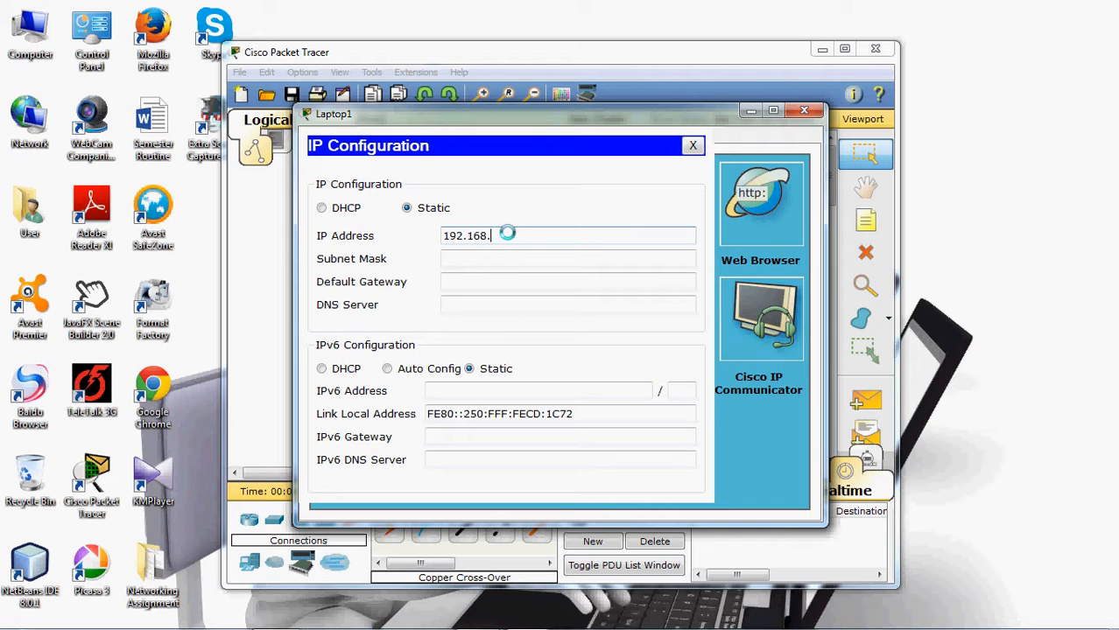
{"action": "type", "text": "2.2"}
{"action": "left_click", "coordinate": [482, 260]}
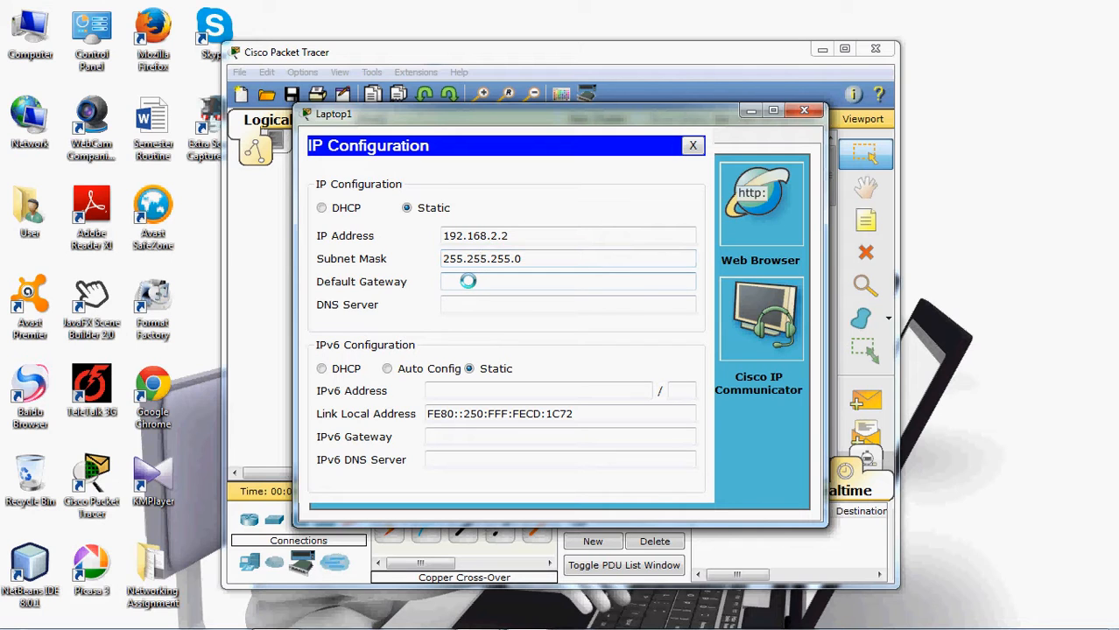
{"action": "type", "text": "192.168.2.1"}
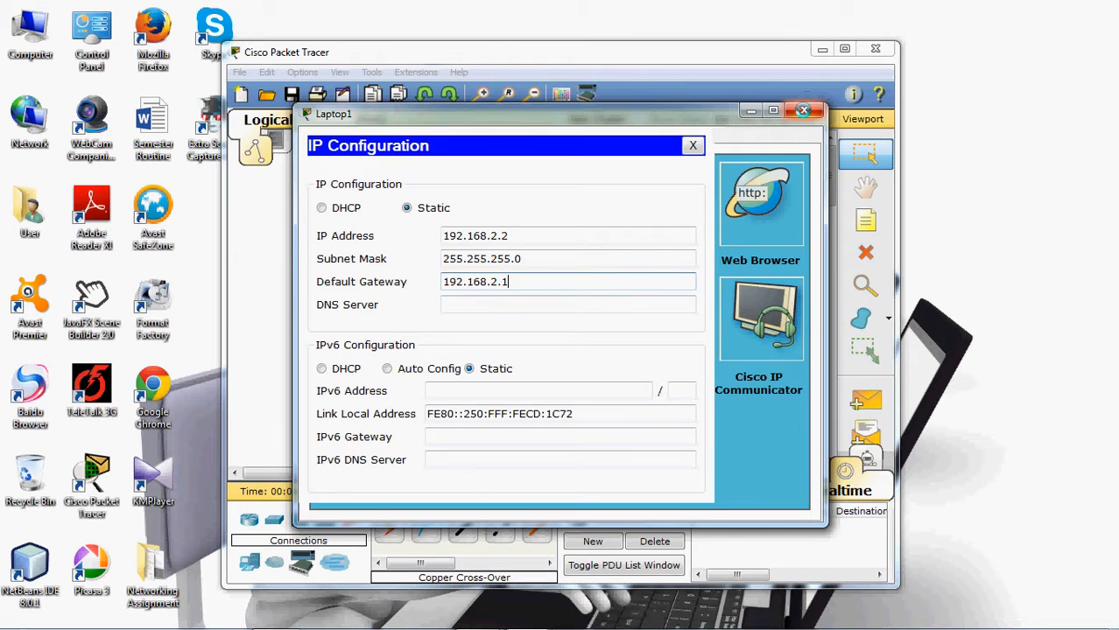
{"action": "left_click", "coordinate": [804, 110]}
- Bring back Router0's command line window and enter privileged mode with the enable command
{"action": "mouse_move", "coordinate": [532, 625]}
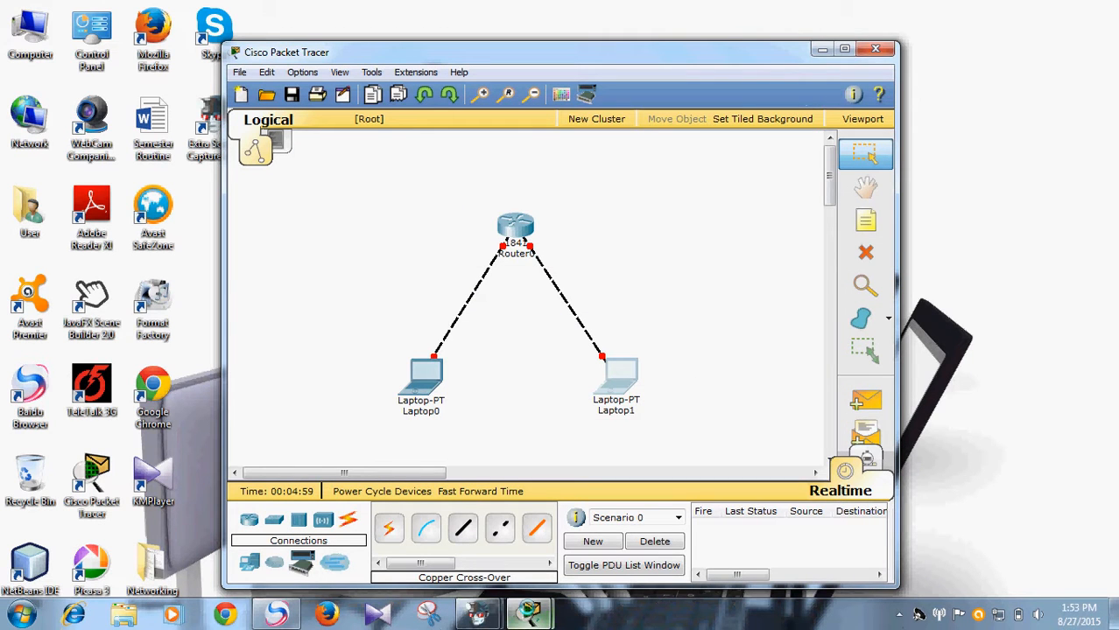
{"action": "mouse_move", "coordinate": [569, 547]}
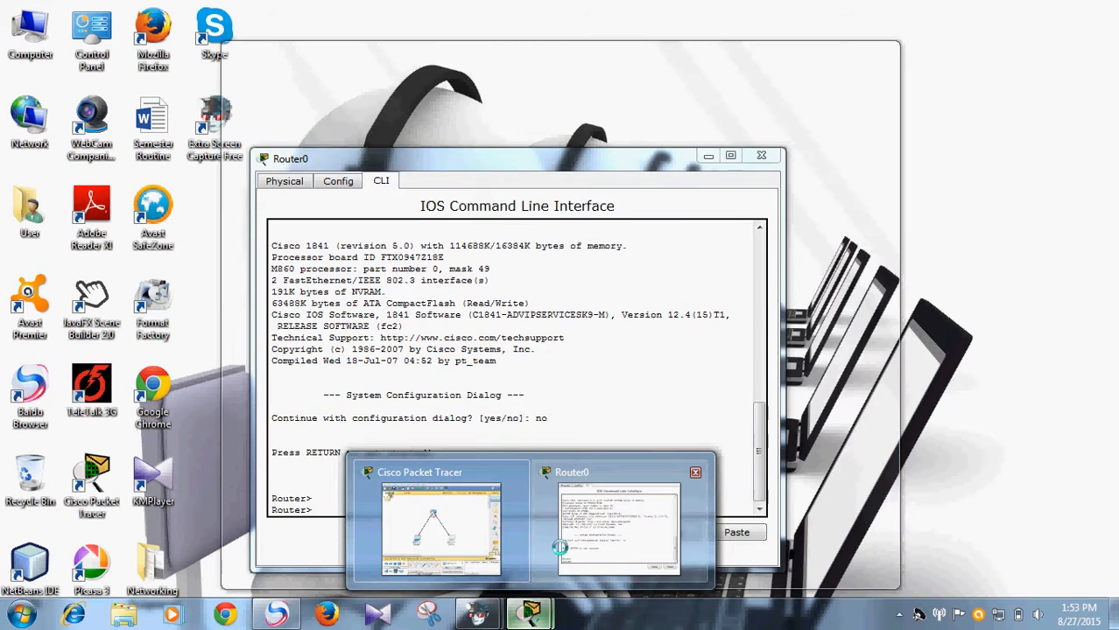
{"action": "left_click", "coordinate": [603, 543]}
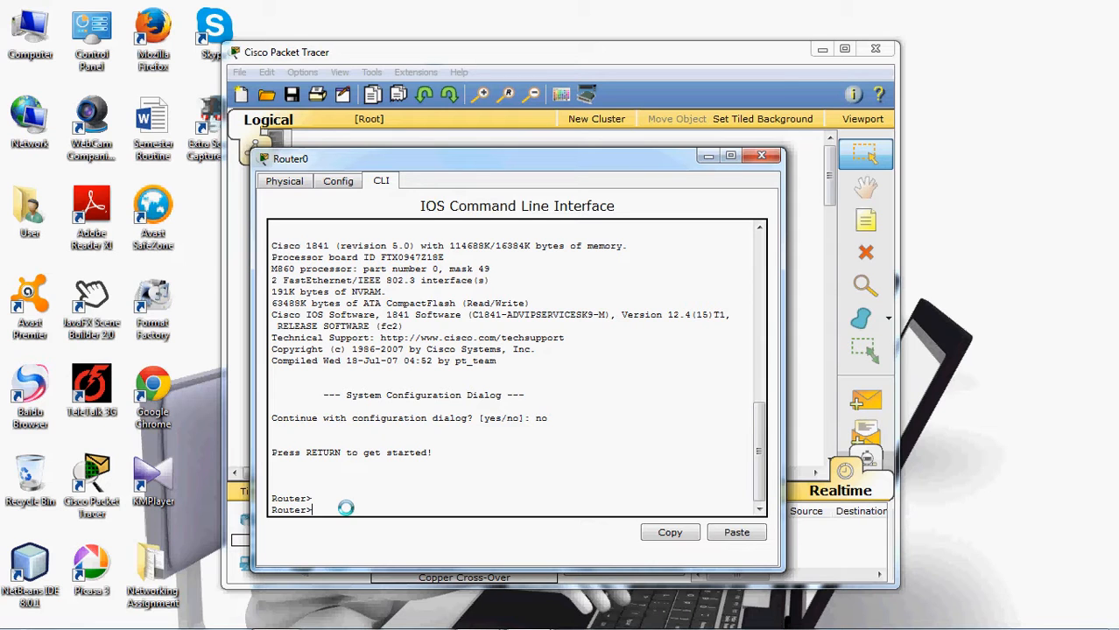
{"action": "type", "text": "ena"}
{"action": "key", "text": "Tab"}
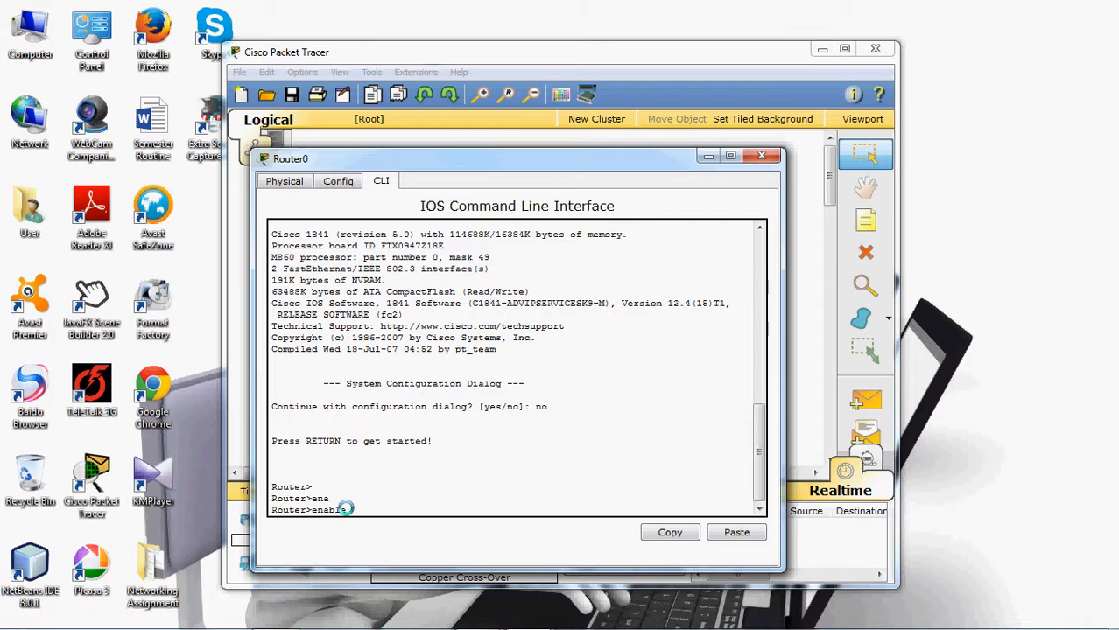
{"action": "key", "text": "Return"}
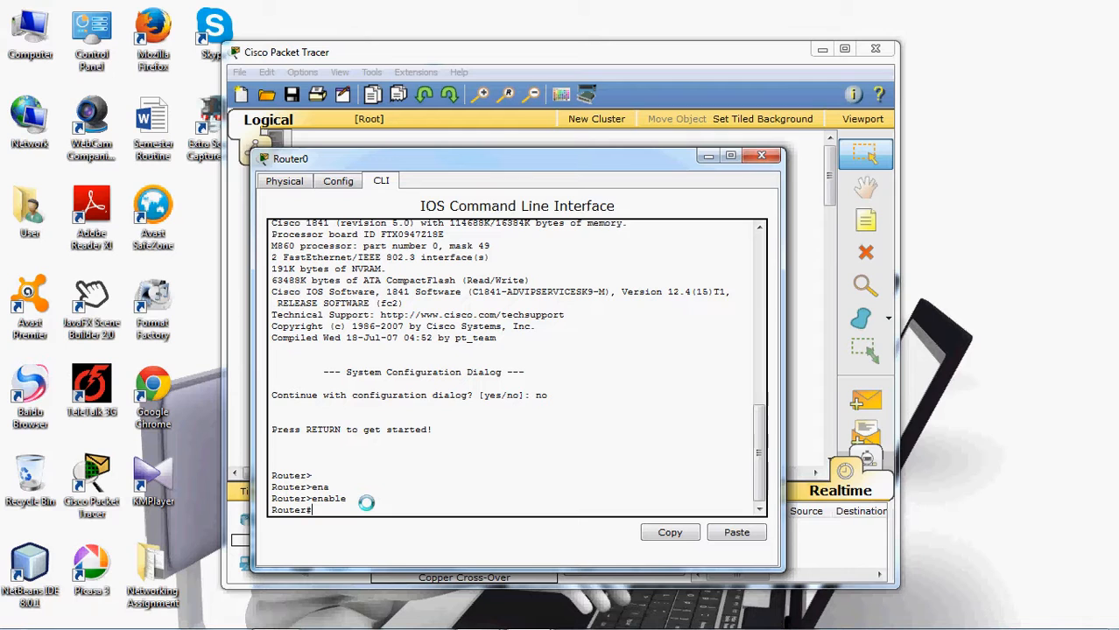
- Enter Router0's global configuration mode with the configure terminal command
{"action": "type", "text": "conf"}
{"action": "key", "text": "Tab"}
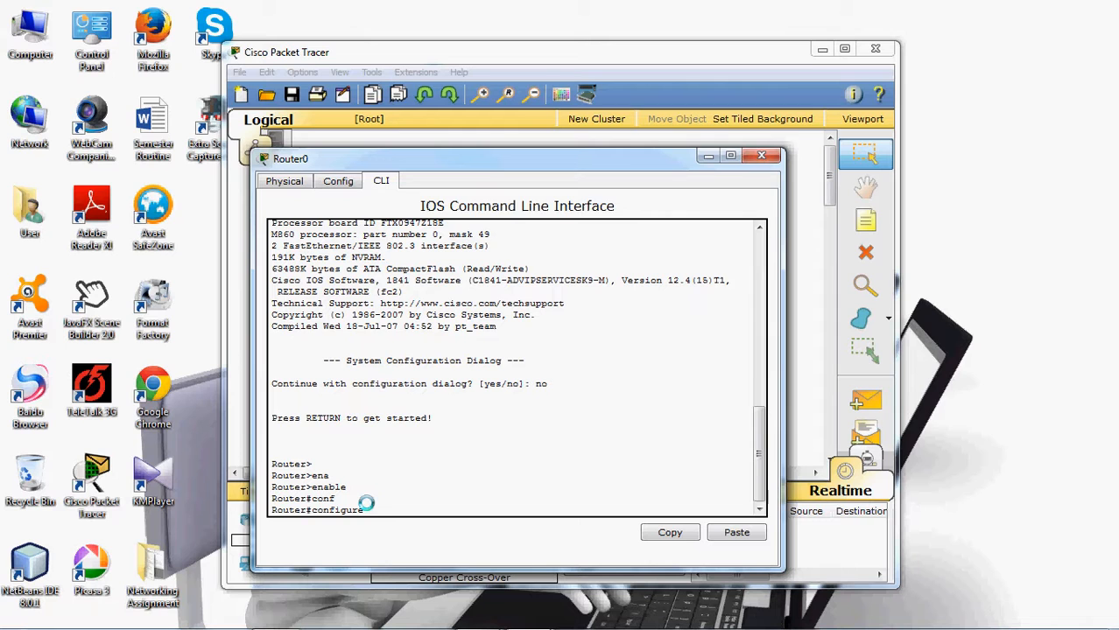
{"action": "type", "text": "ter"}
{"action": "key", "text": "Tab"}
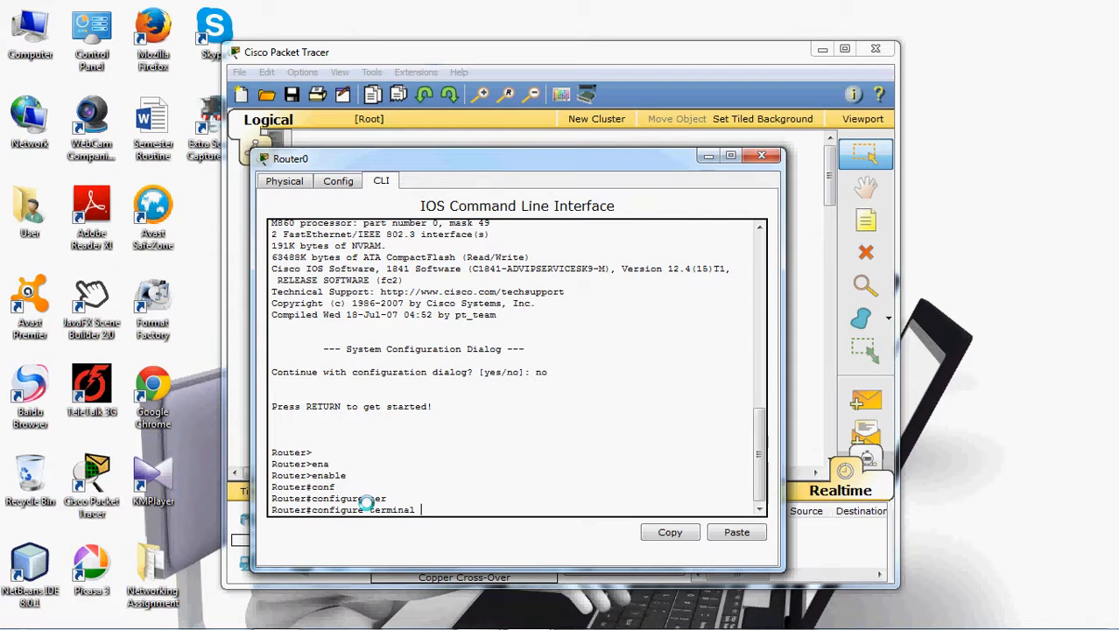
{"action": "key", "text": "Return"}
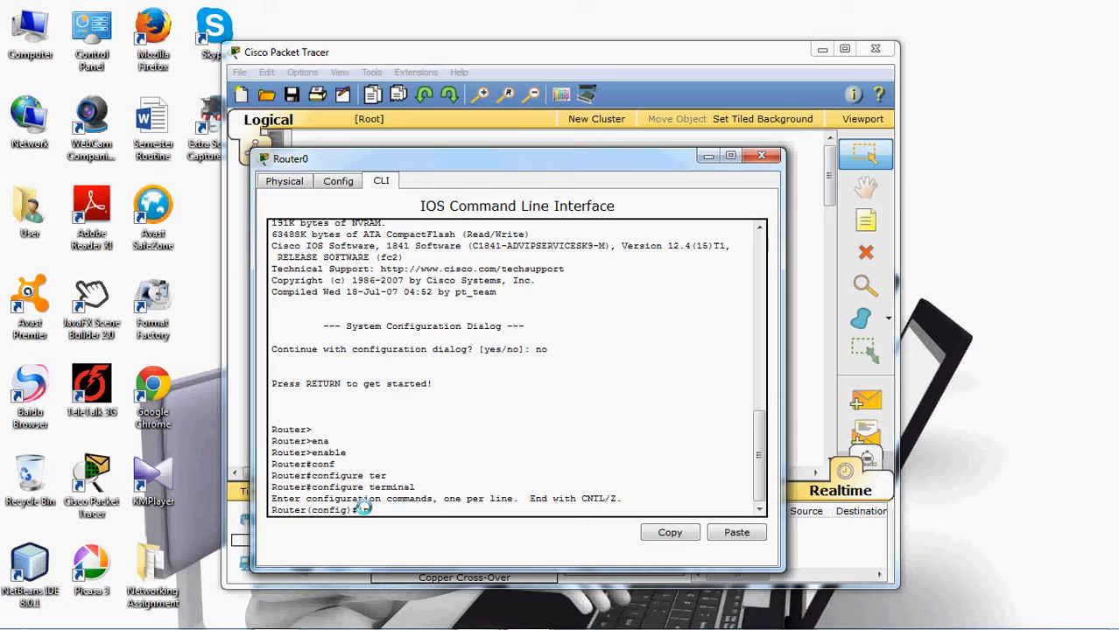
- Enter configuration of Router0's interface fastEthernet 0/0
{"action": "type", "text": "inter"}
{"action": "key", "text": "Tab"}
{"action": "type", "text": "fa"}
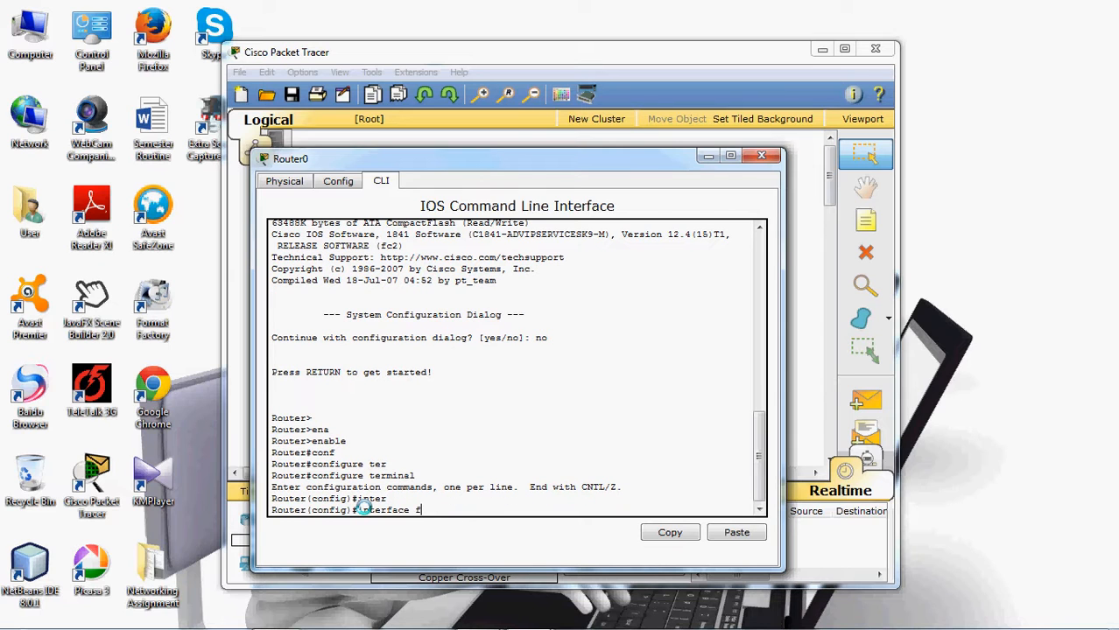
{"action": "key", "text": "Tab"}
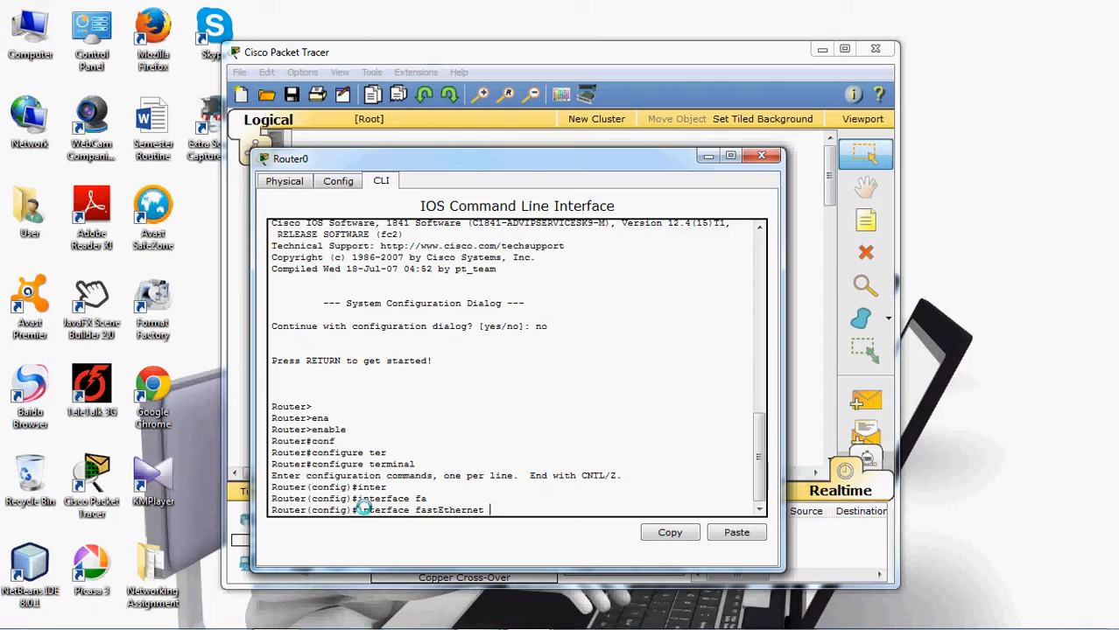
{"action": "type", "text": "0/0"}
{"action": "key", "text": "Return"}
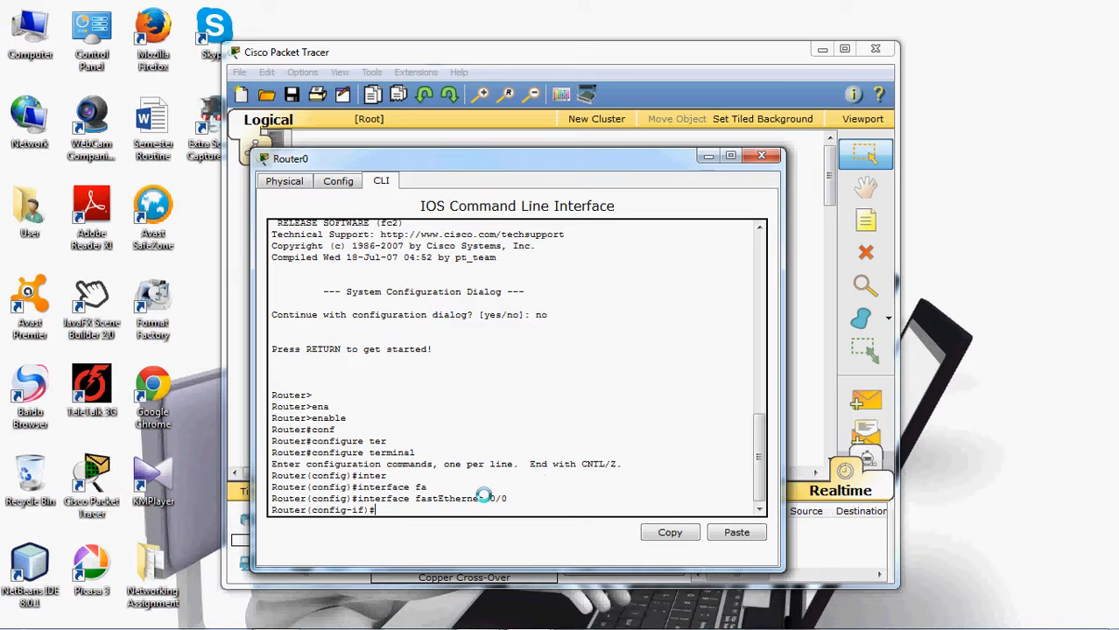
- Begin the ip address command for interface fastEthernet 0/0 with the address portion 192.168
{"action": "type", "text": "ip ad"}
{"action": "key", "text": "Tab"}
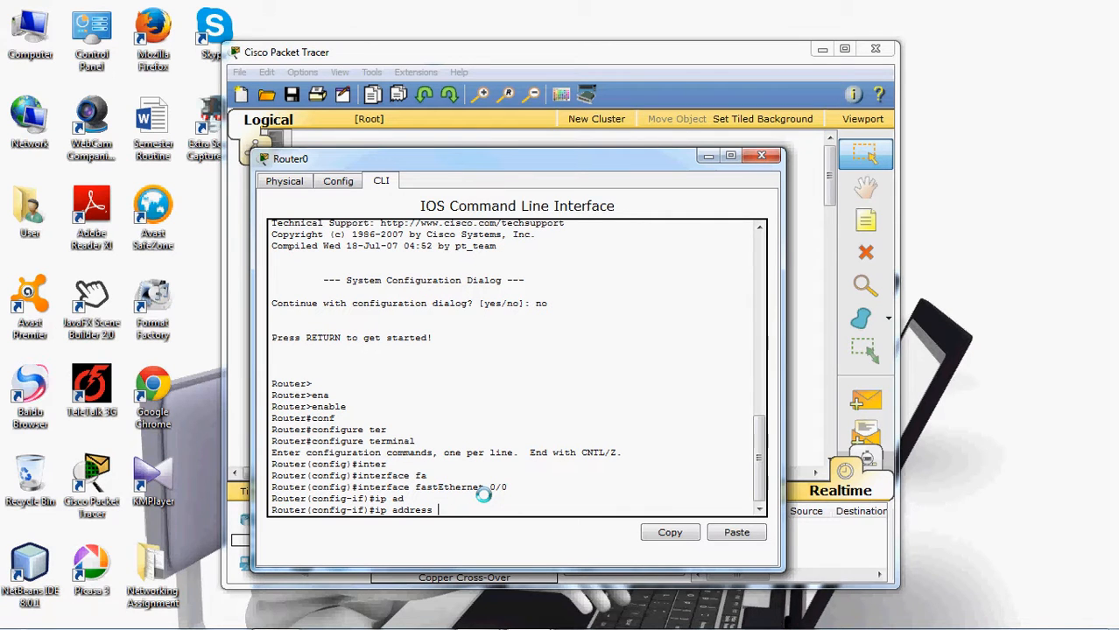
{"action": "type", "text": "192.168."}
{"action": "mouse_move", "coordinate": [477, 626]}
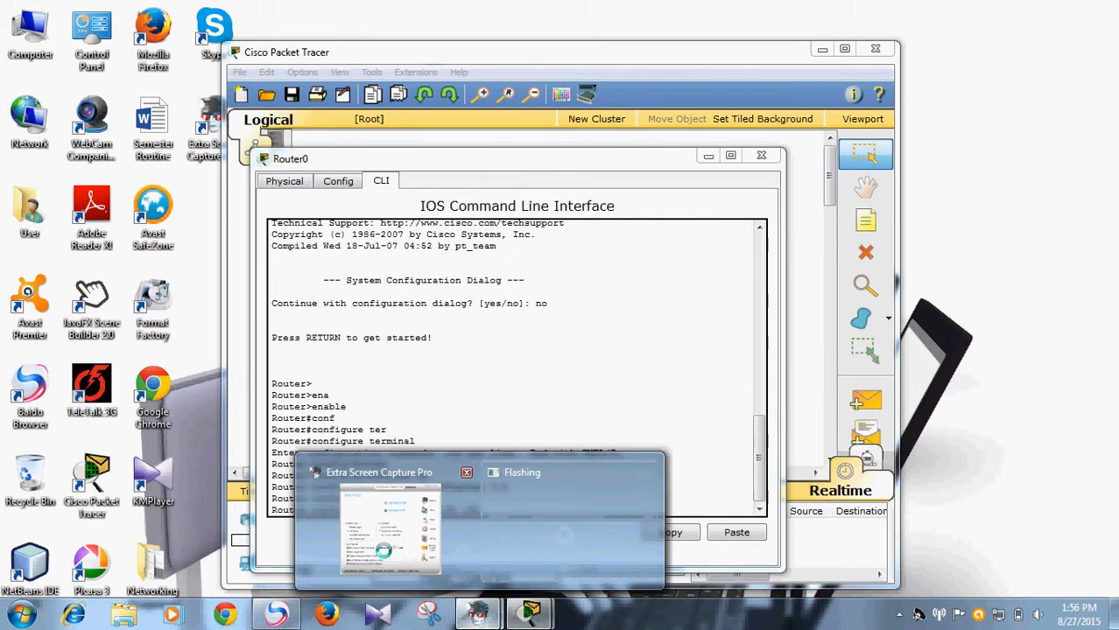
{"action": "left_click", "coordinate": [383, 529]}
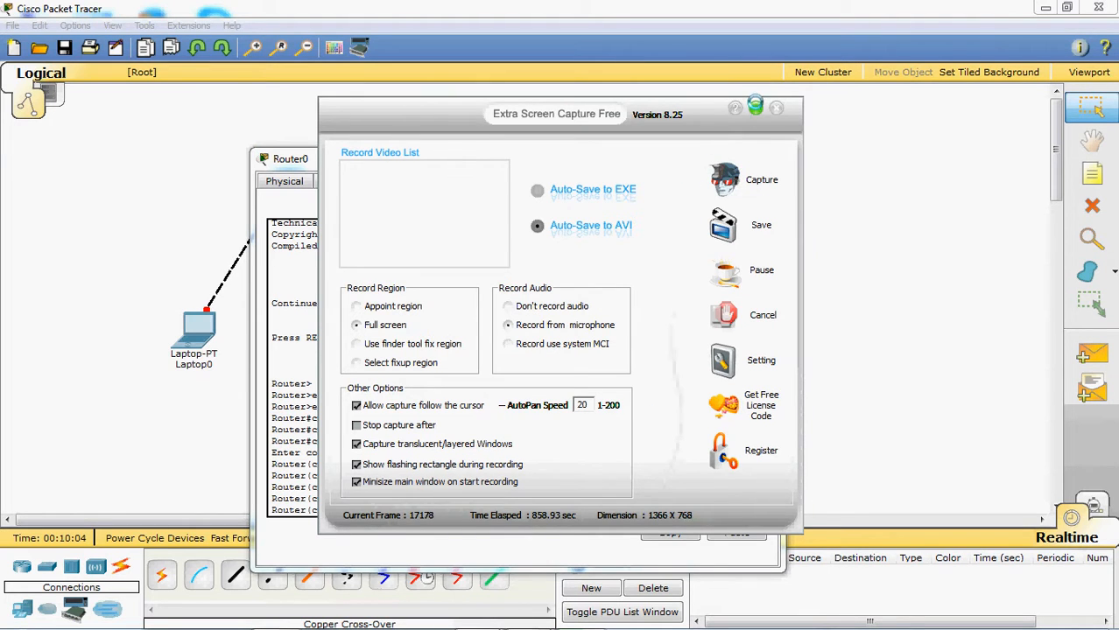
{"action": "left_click", "coordinate": [754, 105]}
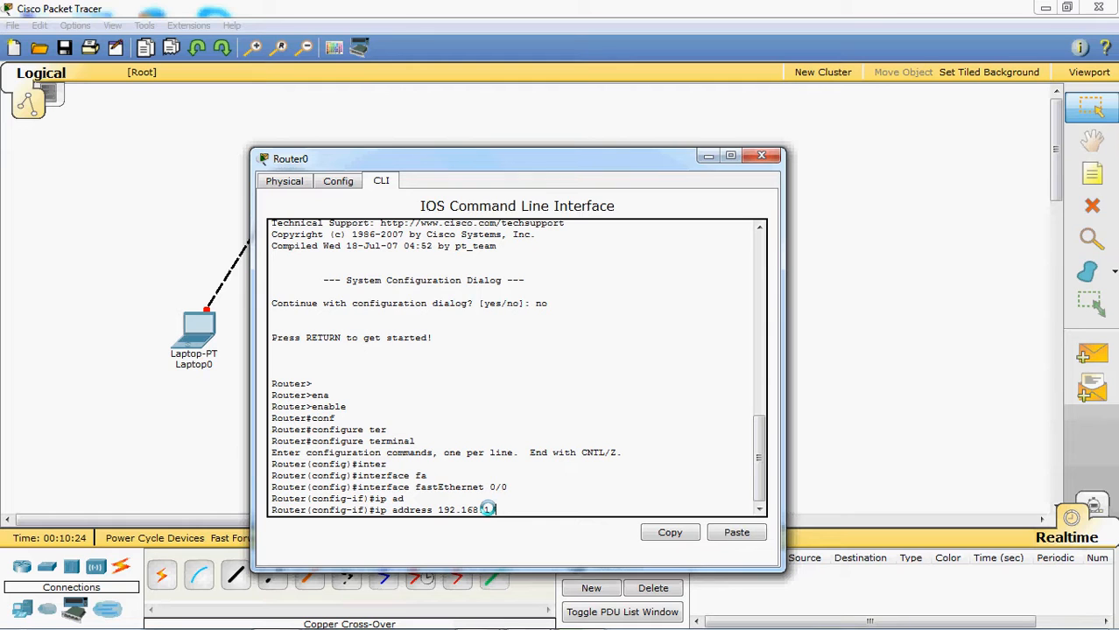
- Complete the interface's ip address command with address 192.168.1.1 and subnet mask 255.255.255.0, and run it
{"action": "type", "text": ".1"}
{"action": "type", "text": "255.255"}
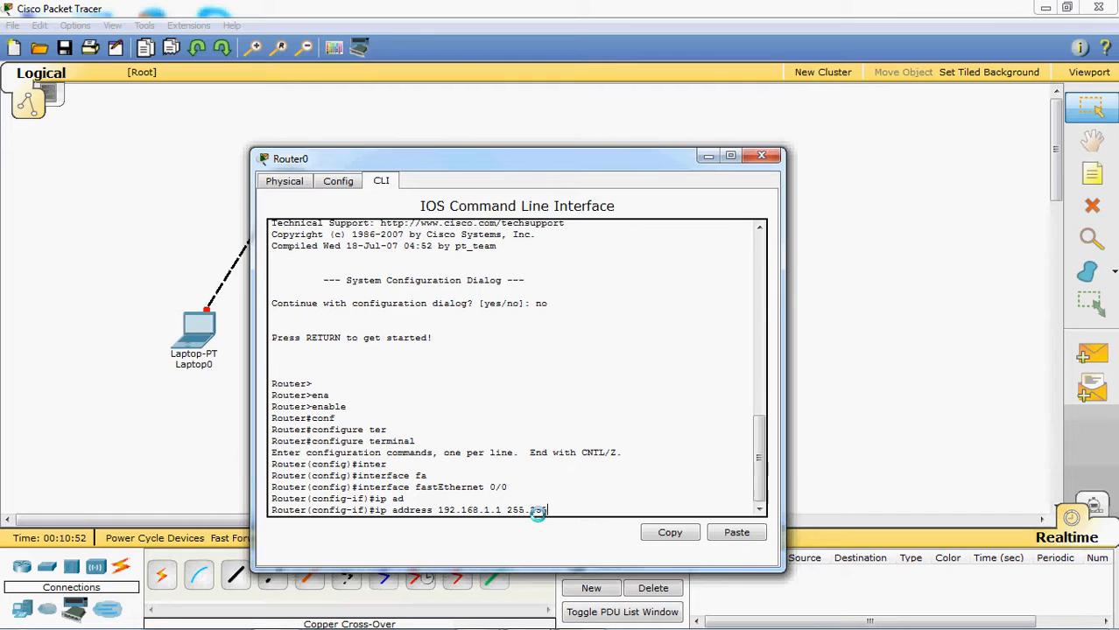
{"action": "type", "text": ".255.0"}
{"action": "key", "text": "Return"}
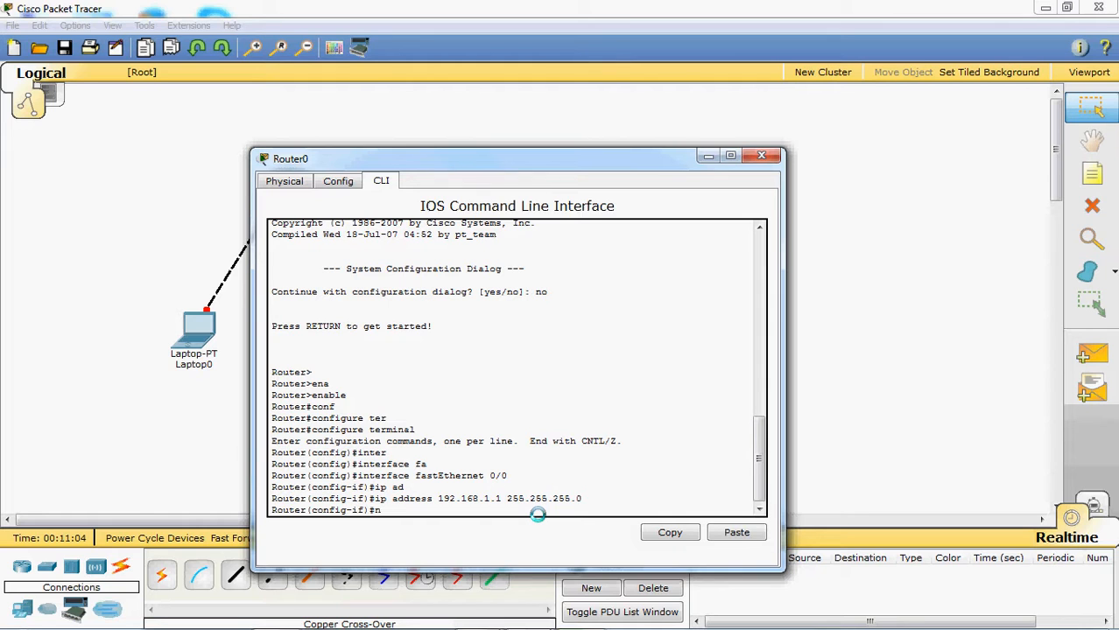
- Activate interface fastEthernet 0/0 with the no shut command and minimise Router0's window
{"action": "type", "text": "o shu"}
{"action": "key", "text": "Tab"}
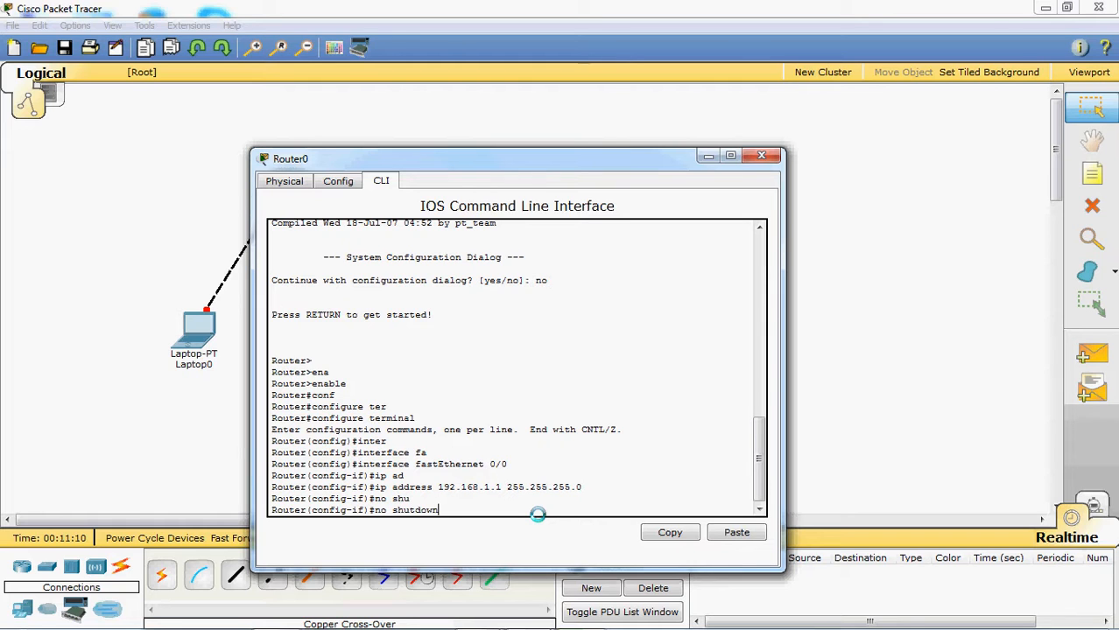
{"action": "key", "text": "BackSpace"}
{"action": "key", "text": "BackSpace"}
{"action": "key", "text": "BackSpace"}
{"action": "key", "text": "BackSpace"}
{"action": "key", "text": "Return"}
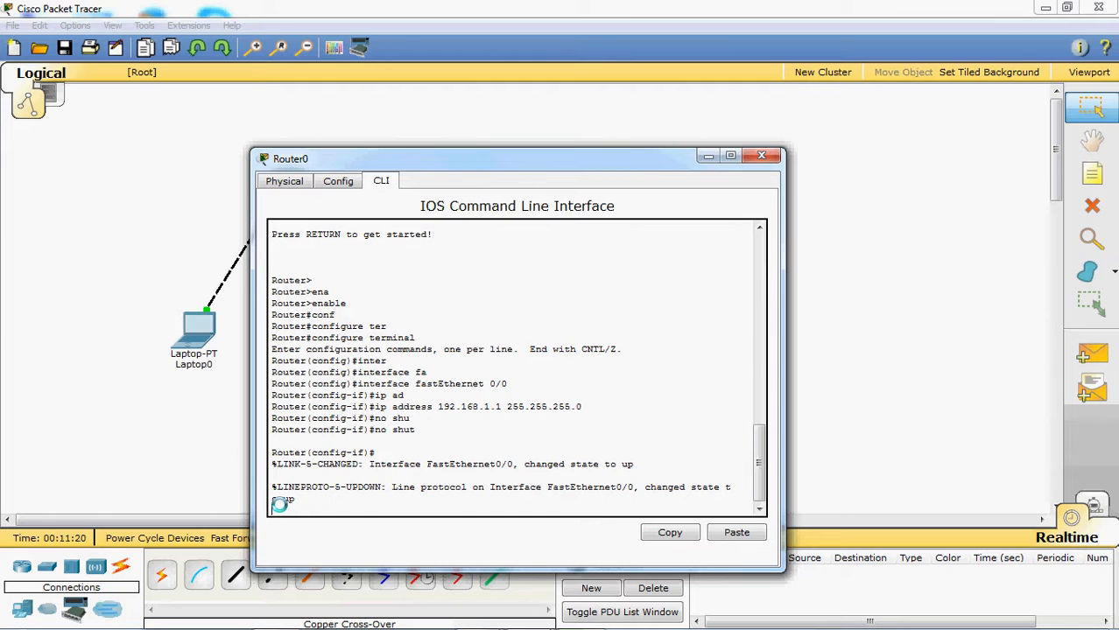
{"action": "left_click", "coordinate": [708, 155]}
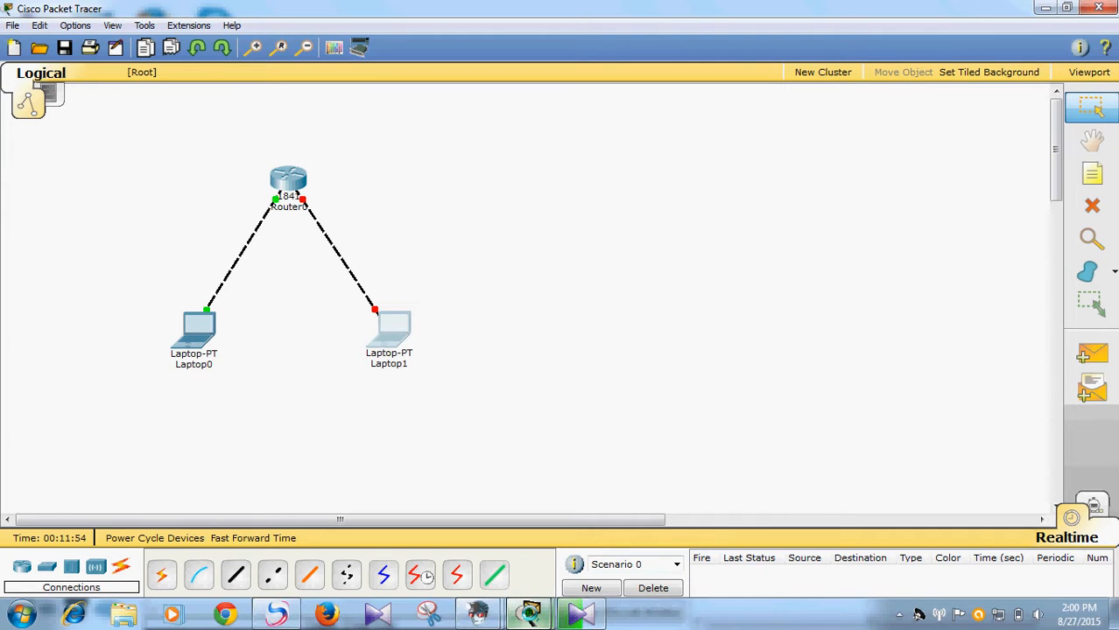
- Bring back Router0's command line and exit interface and global configuration modes to the privileged prompt
{"action": "mouse_move", "coordinate": [528, 615]}
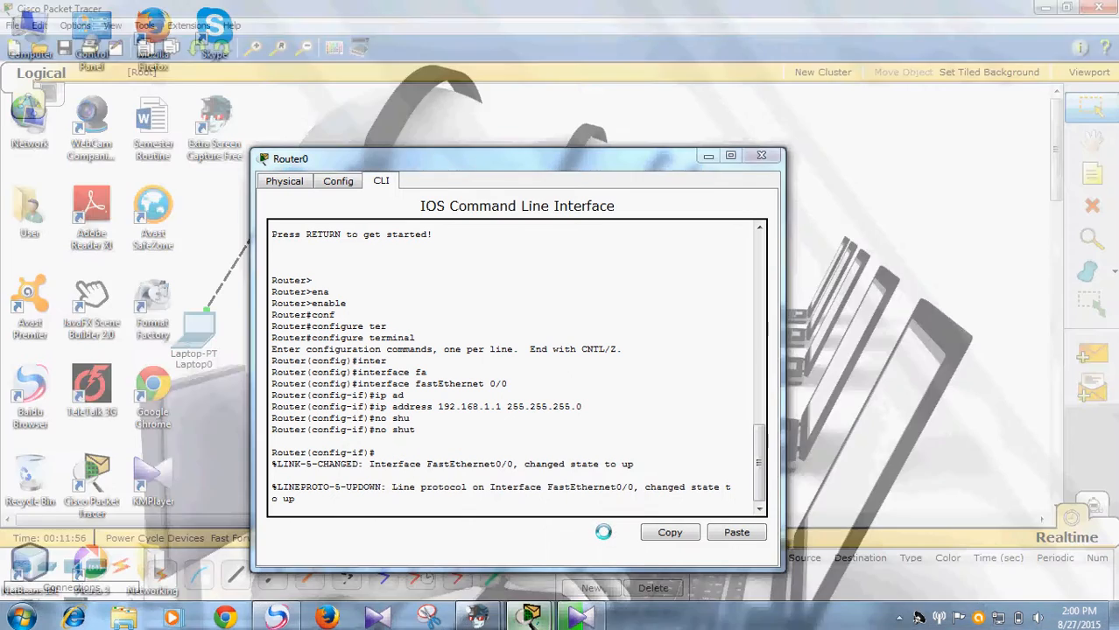
{"action": "left_click", "coordinate": [603, 531]}
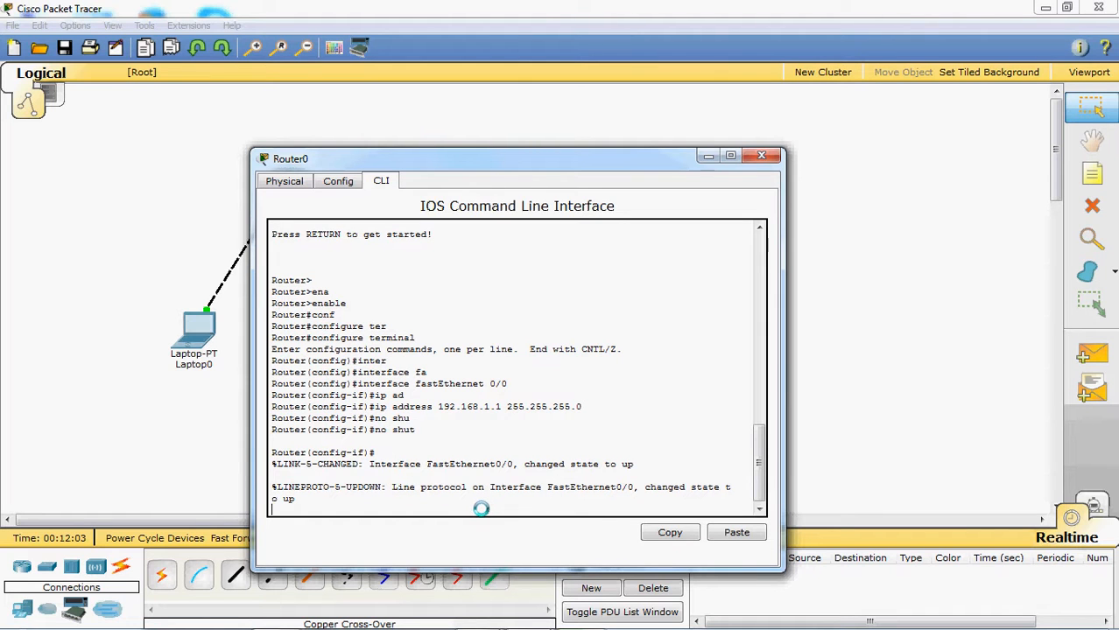
{"action": "key", "text": "Return"}
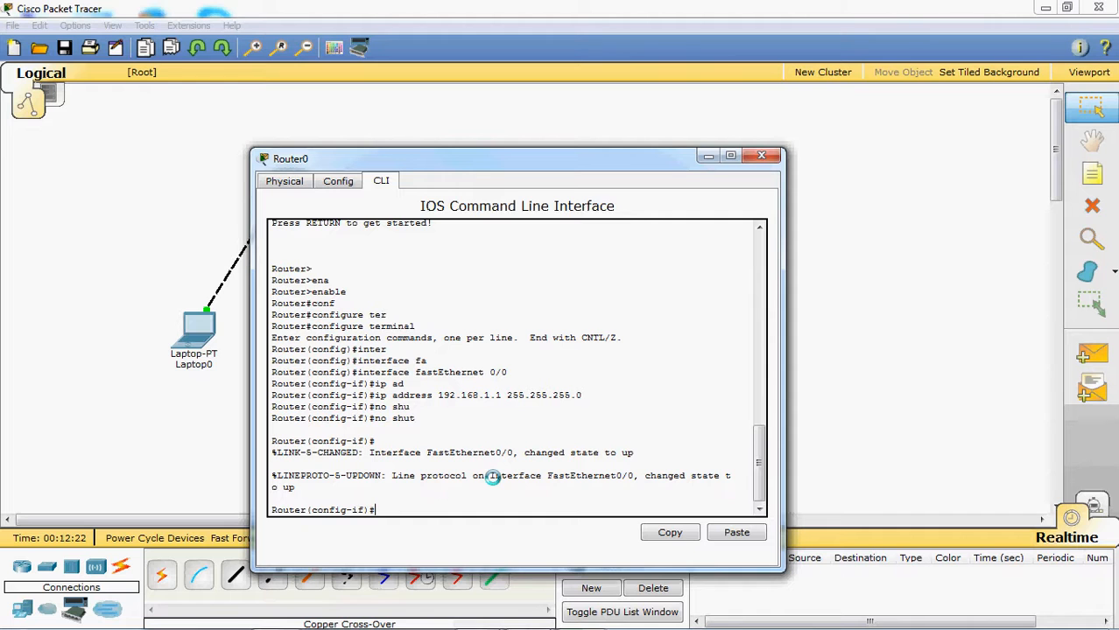
{"action": "type", "text": "exit"}
{"action": "key", "text": "Return"}
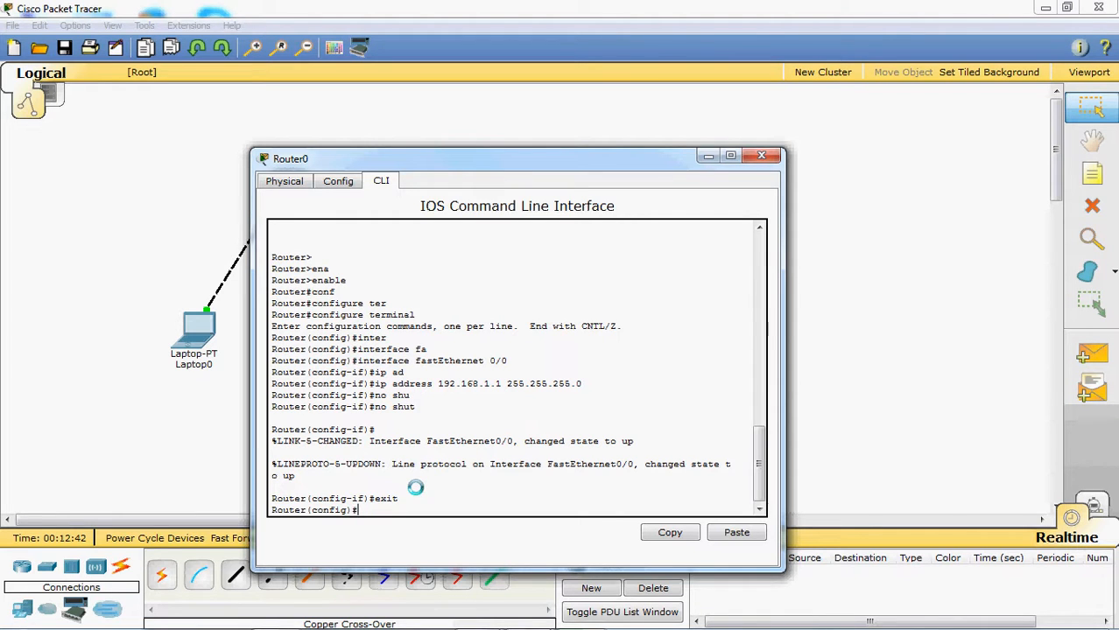
{"action": "type", "text": "xit"}
{"action": "key", "text": "Return"}
{"action": "key", "text": "Return"}
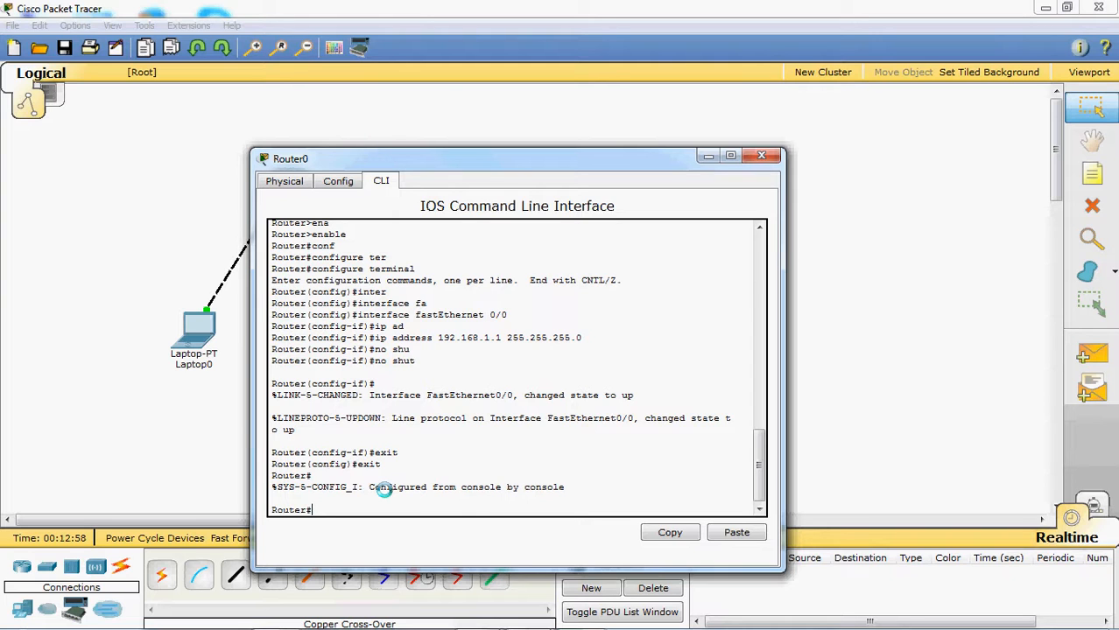
- Enter global configuration mode on Router0 with the configure terminal command
{"action": "type", "text": "conf"}
{"action": "key", "text": "Tab"}
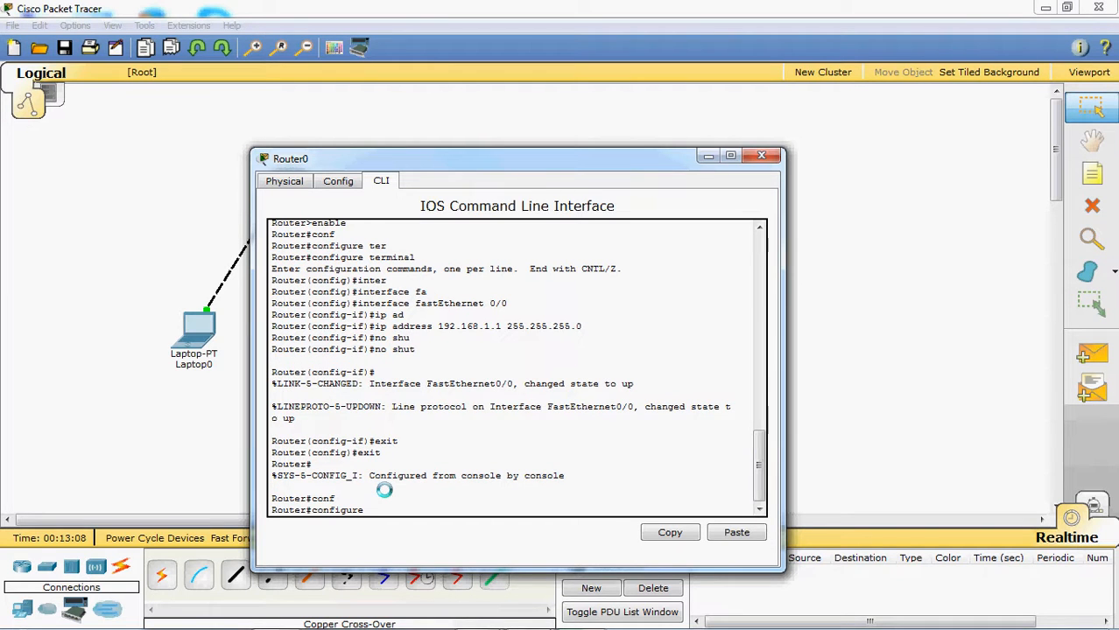
{"action": "type", "text": "ter"}
{"action": "key", "text": "Tab"}
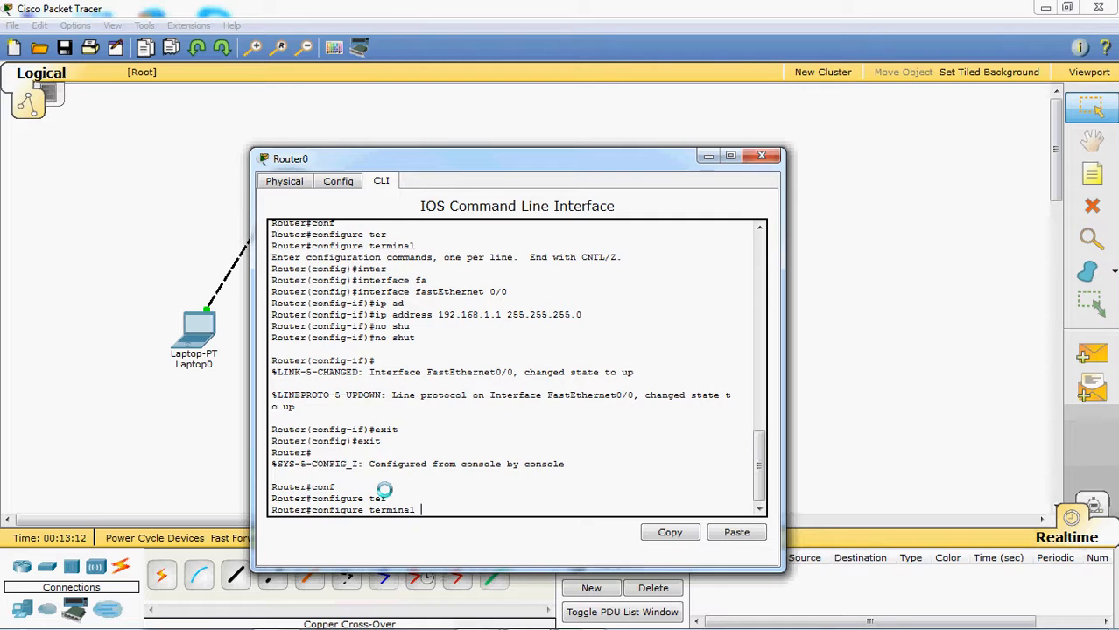
{"action": "key", "text": "Return"}
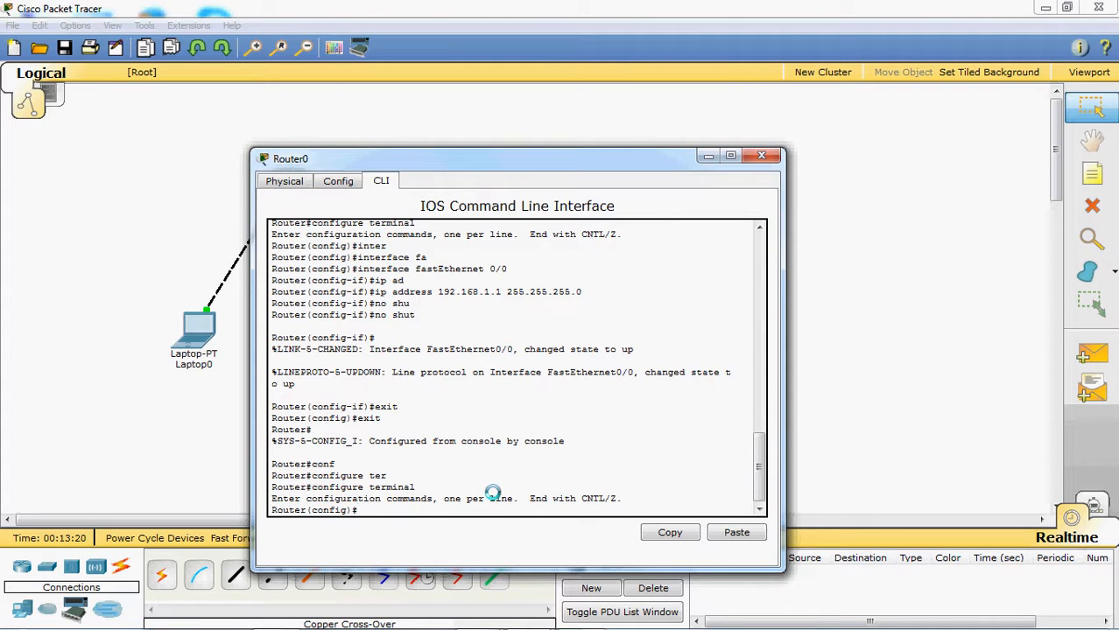
- Enter configuration of Router0's interface fastEthernet 0/1, correcting the mistyped interface keyword
{"action": "type", "text": "iner"}
{"action": "key", "text": "Tab"}
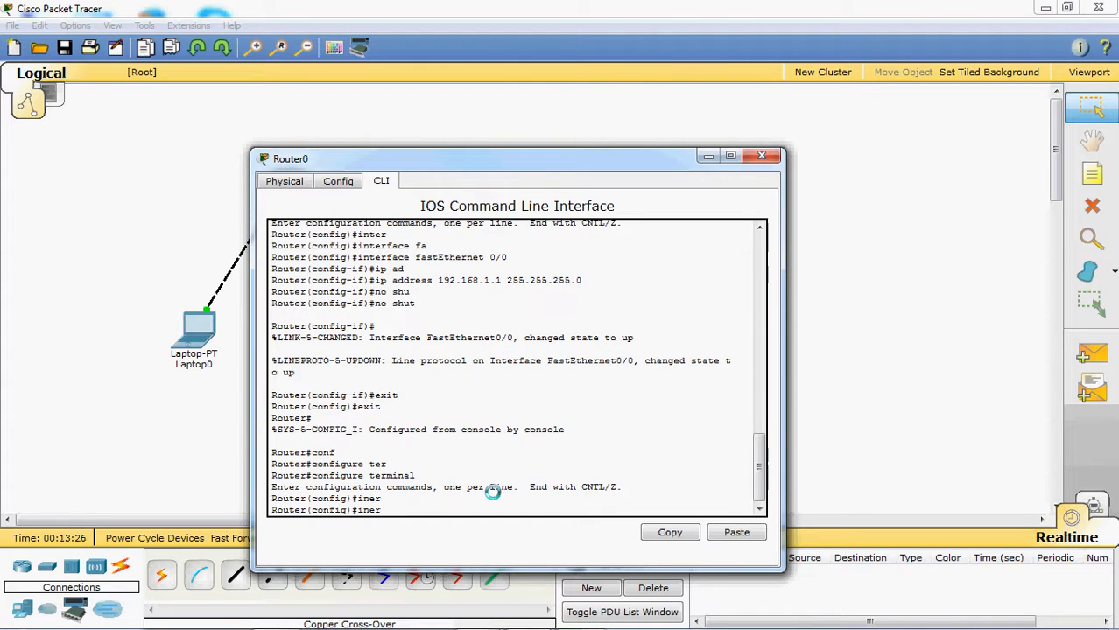
{"action": "key", "text": "Left"}
{"action": "key", "text": "Left"}
{"action": "type", "text": "t"}
{"action": "key", "text": "Right"}
{"action": "key", "text": "Right"}
{"action": "key", "text": "Tab"}
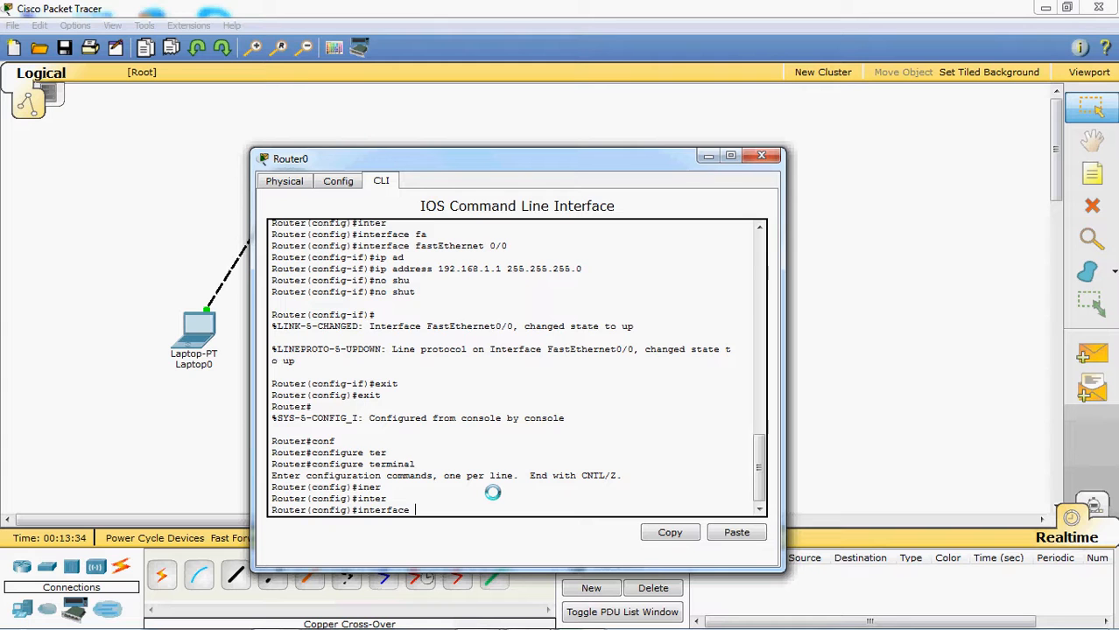
{"action": "type", "text": "fas"}
{"action": "key", "text": "Tab"}
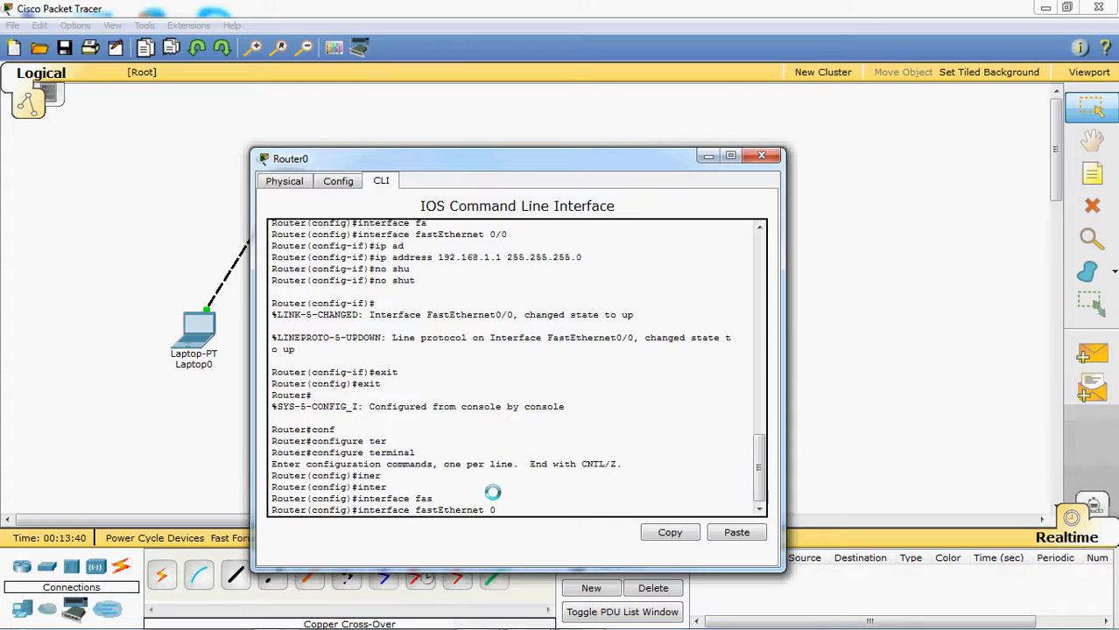
{"action": "type", "text": "0/1"}
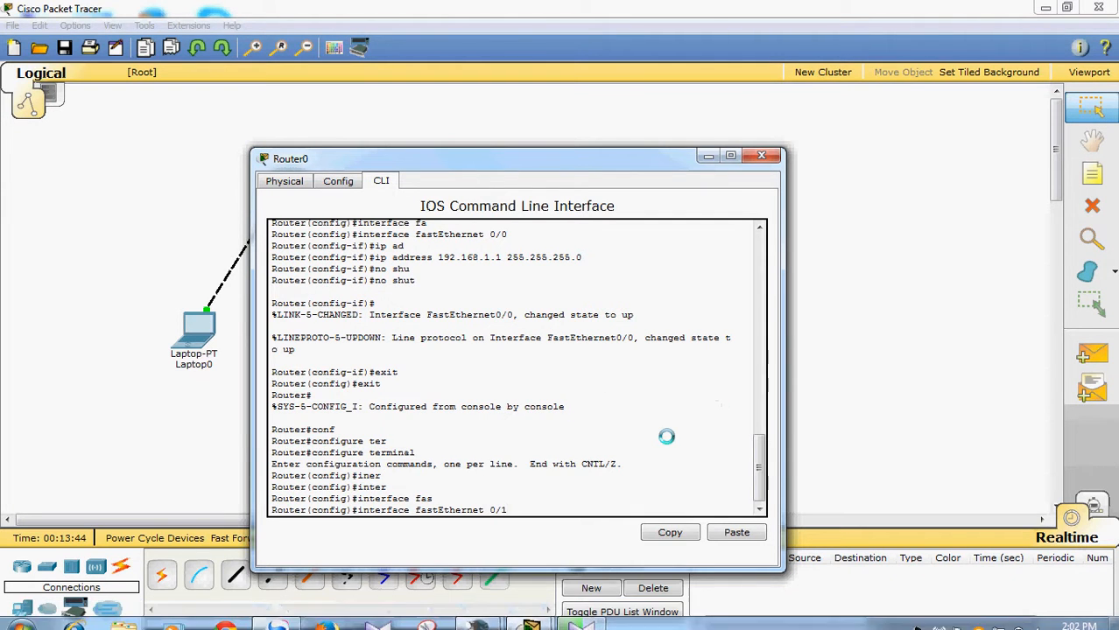
{"action": "key", "text": "Return"}
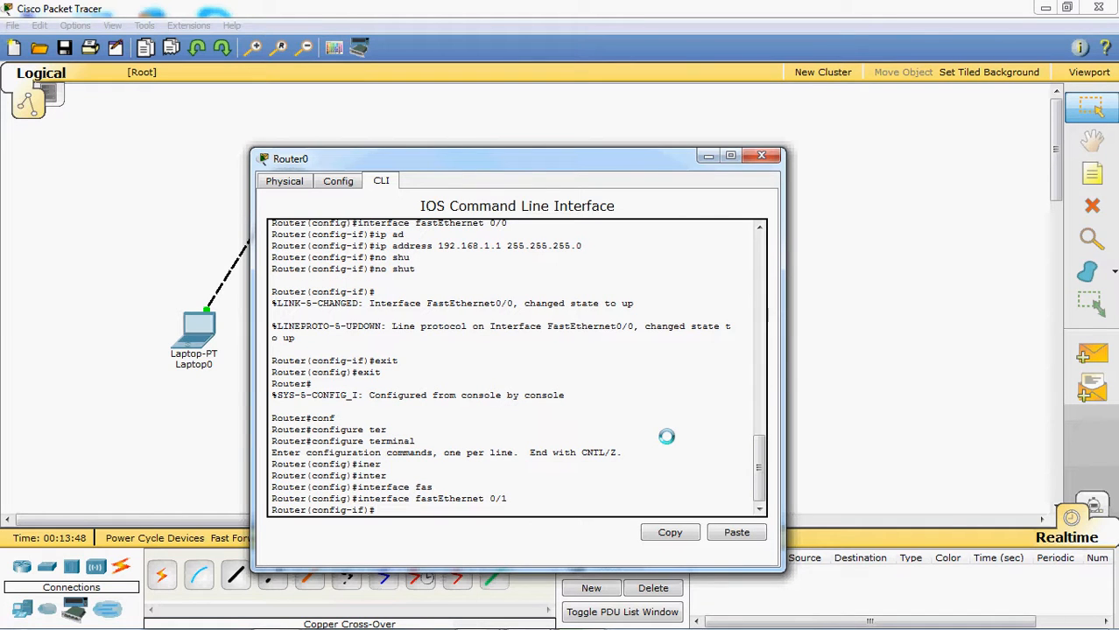
- Assign IP address 192.168.2.1 with subnet mask 255.255.255.0 to interface fastEthernet 0/1
{"action": "type", "text": "ip add"}
{"action": "key", "text": "Tab"}
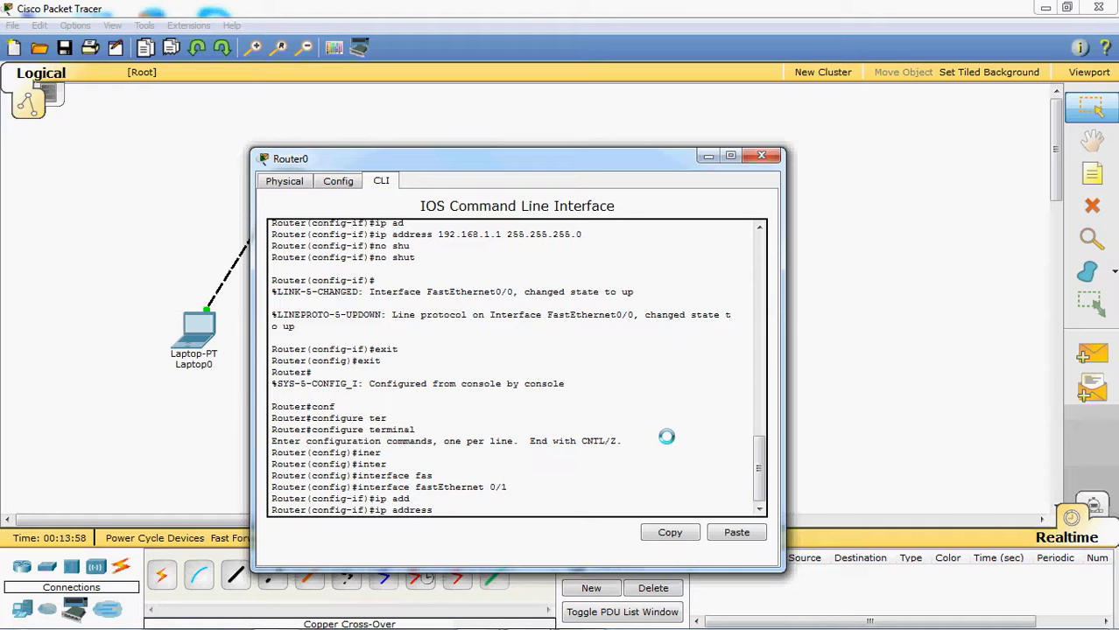
{"action": "type", "text": "192.168.2.1 255.255.255.0"}
{"action": "key", "text": "Return"}
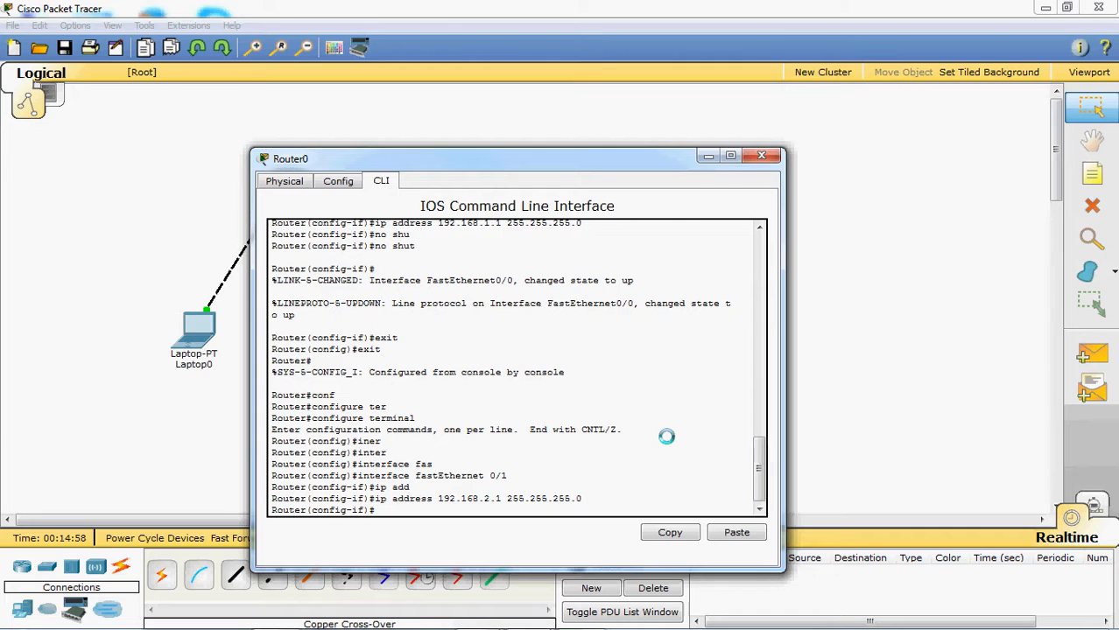
- Activate interface fastEthernet 0/1 with the no shut command and move Router0's window aside to check the link to Laptop1
{"action": "type", "text": "no shut"}
{"action": "key", "text": "Return"}
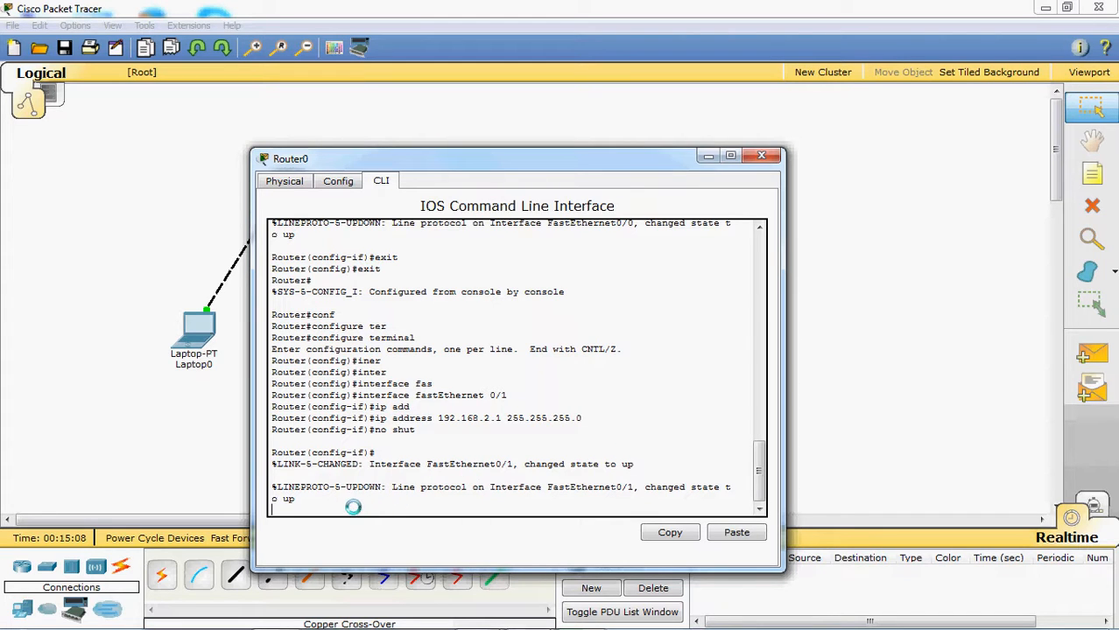
{"action": "left_click_drag", "start_coordinate": [551, 157], "coordinate": [553, 183]}
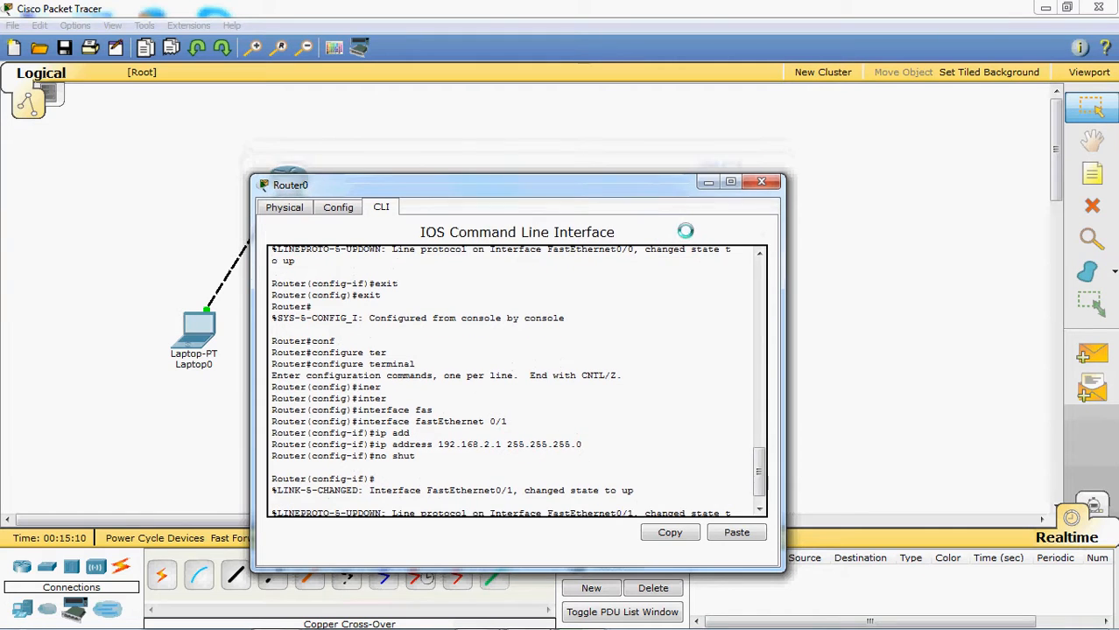
{"action": "left_click_drag", "start_coordinate": [619, 200], "coordinate": [810, 191]}
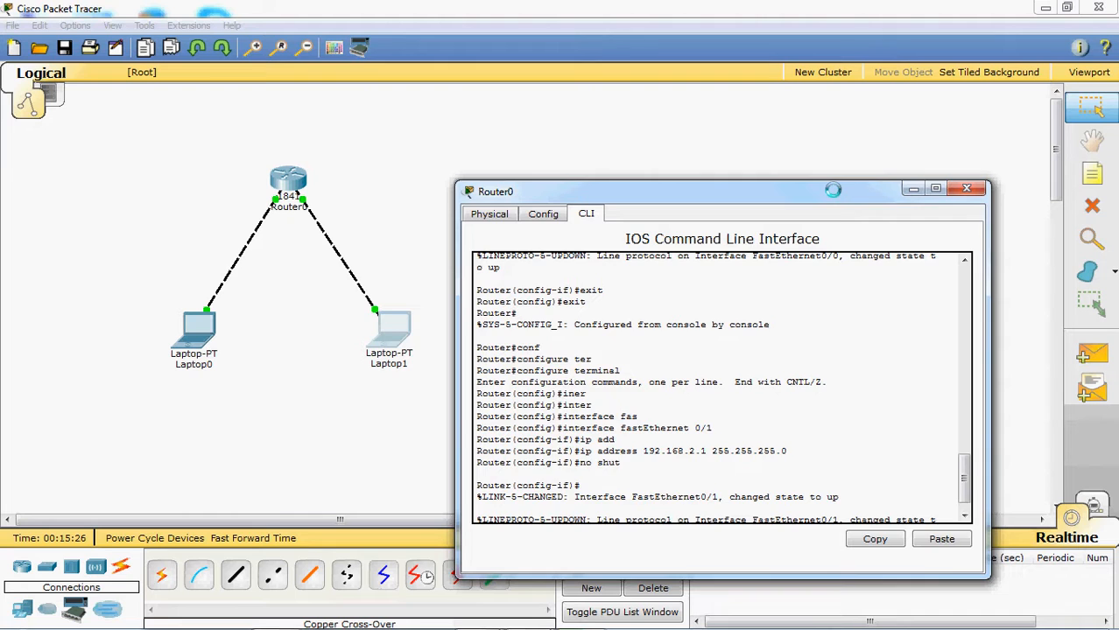
{"action": "left_click_drag", "start_coordinate": [833, 189], "coordinate": [689, 154]}
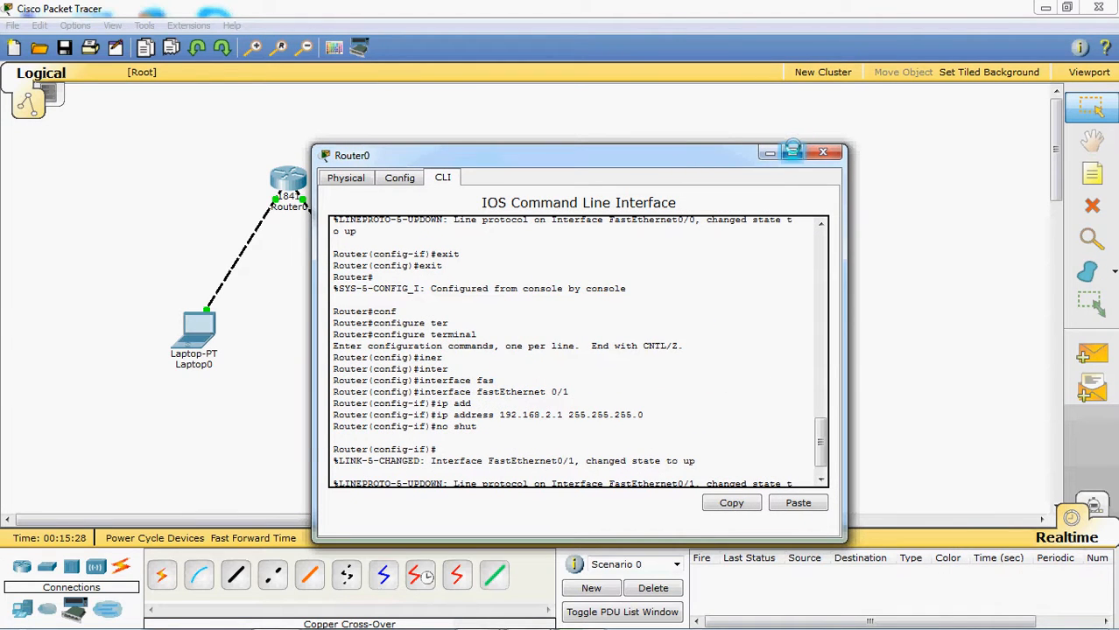
{"action": "left_click", "coordinate": [791, 152]}
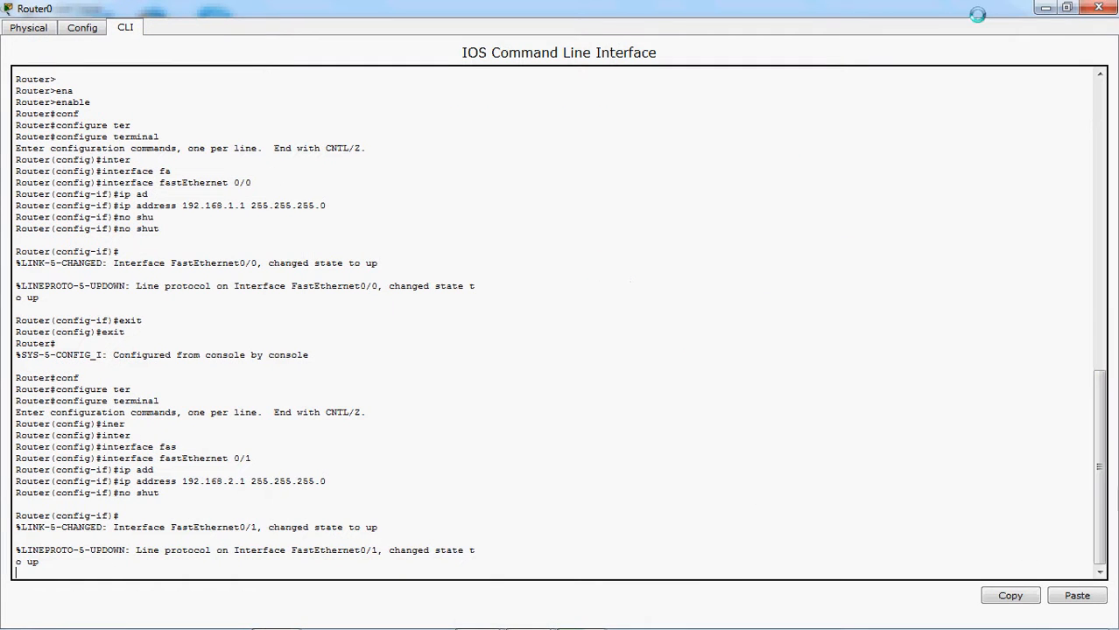
{"action": "left_click", "coordinate": [1066, 7]}
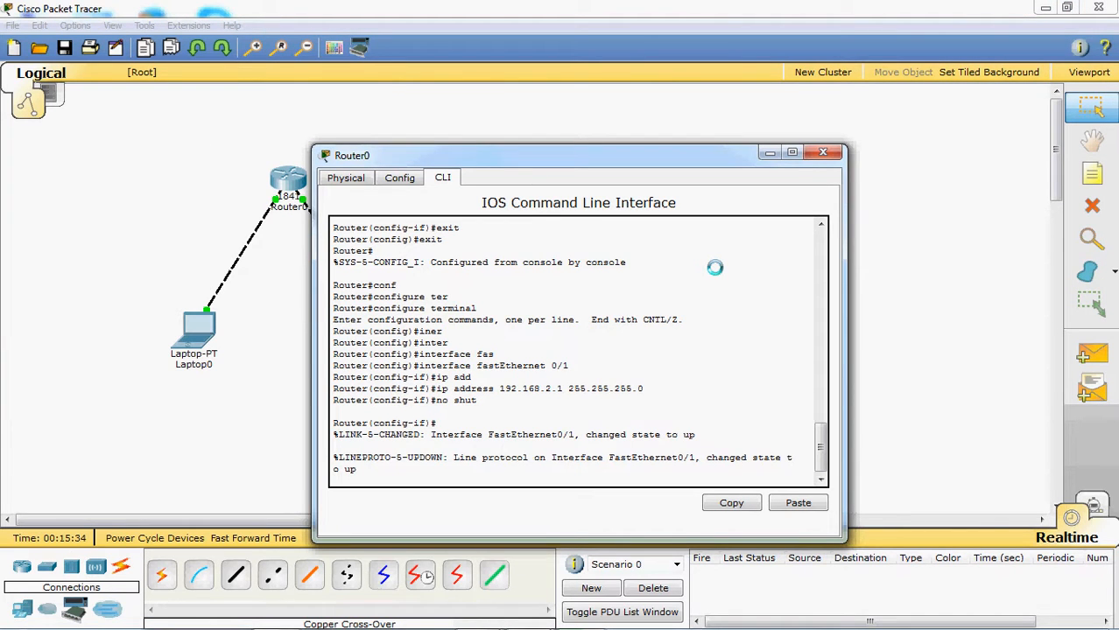
- Exit the fastEthernet 0/1 interface mode and global configuration mode back to Router0's privileged prompt
{"action": "key", "text": "Return"}
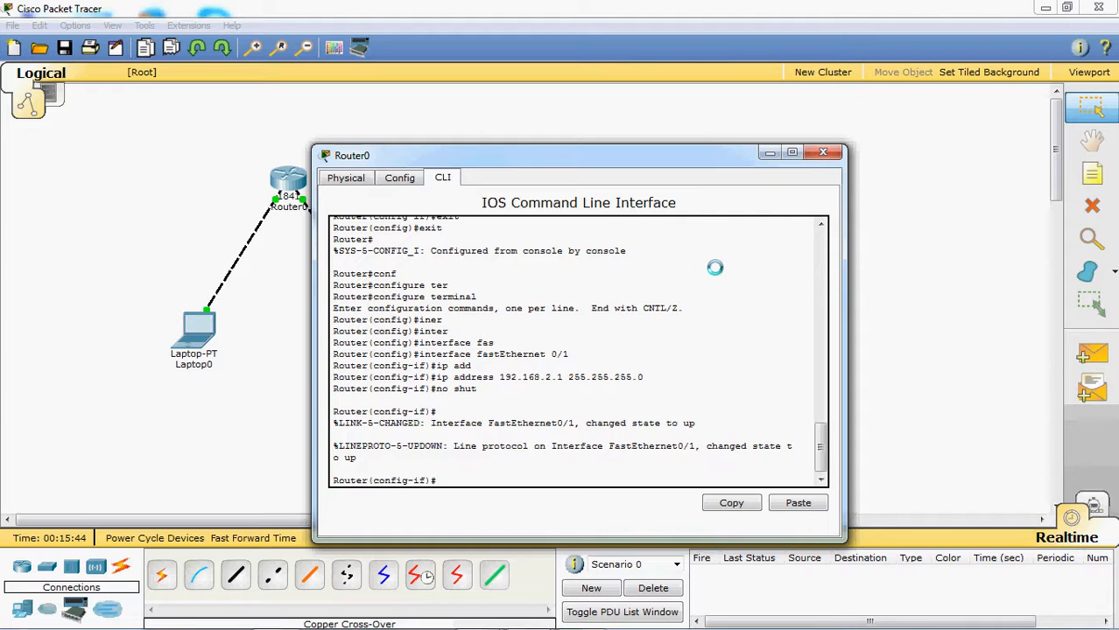
{"action": "type", "text": "exit"}
{"action": "key", "text": "Return"}
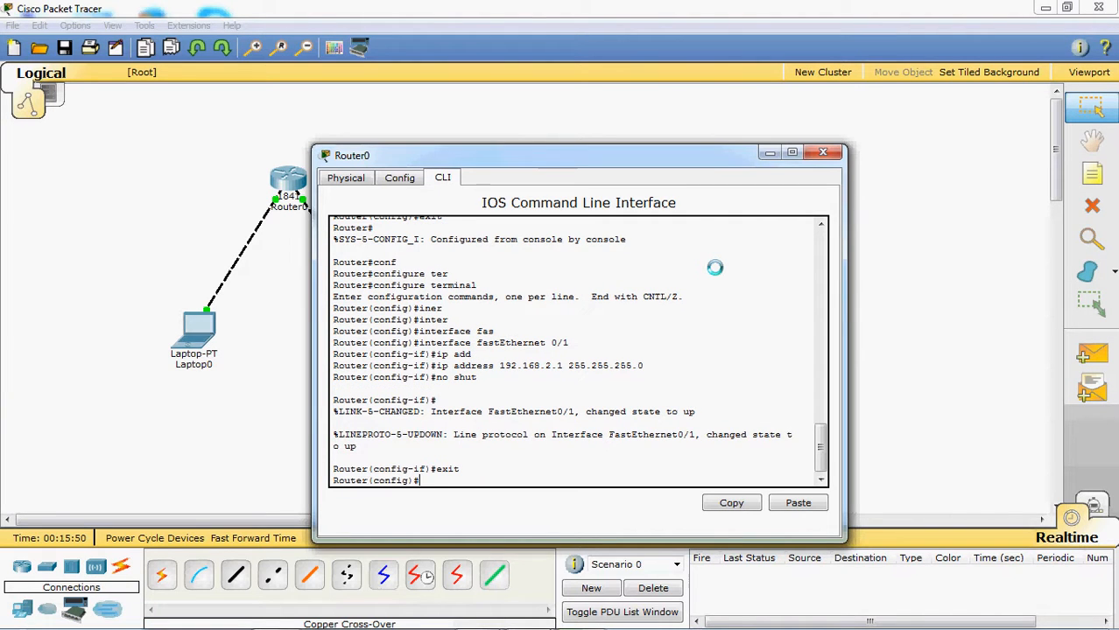
{"action": "type", "text": "exit"}
{"action": "key", "text": "Return"}
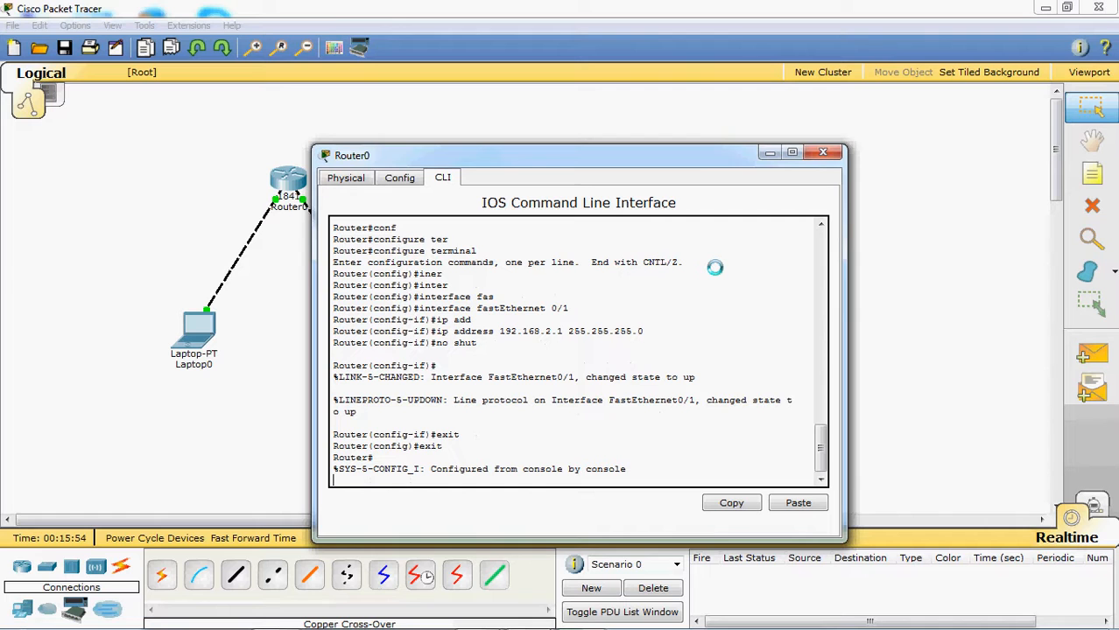
{"action": "key", "text": "Return"}
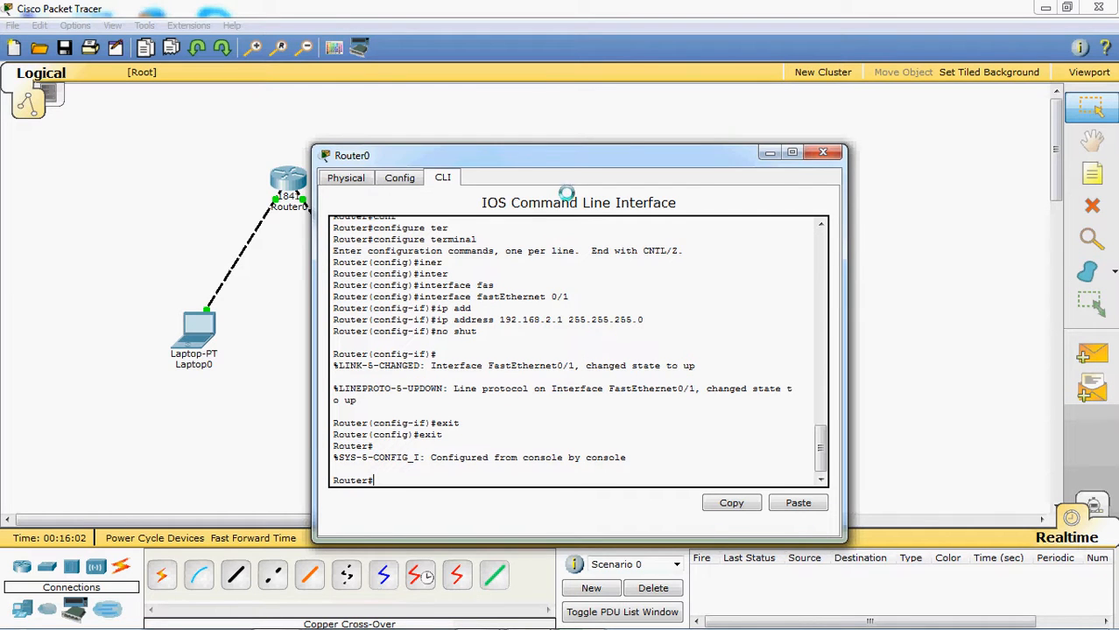
- Move Router0's window clear of the topology and ping 192.168.1.2 from the router
{"action": "left_click_drag", "start_coordinate": [545, 153], "coordinate": [679, 106]}
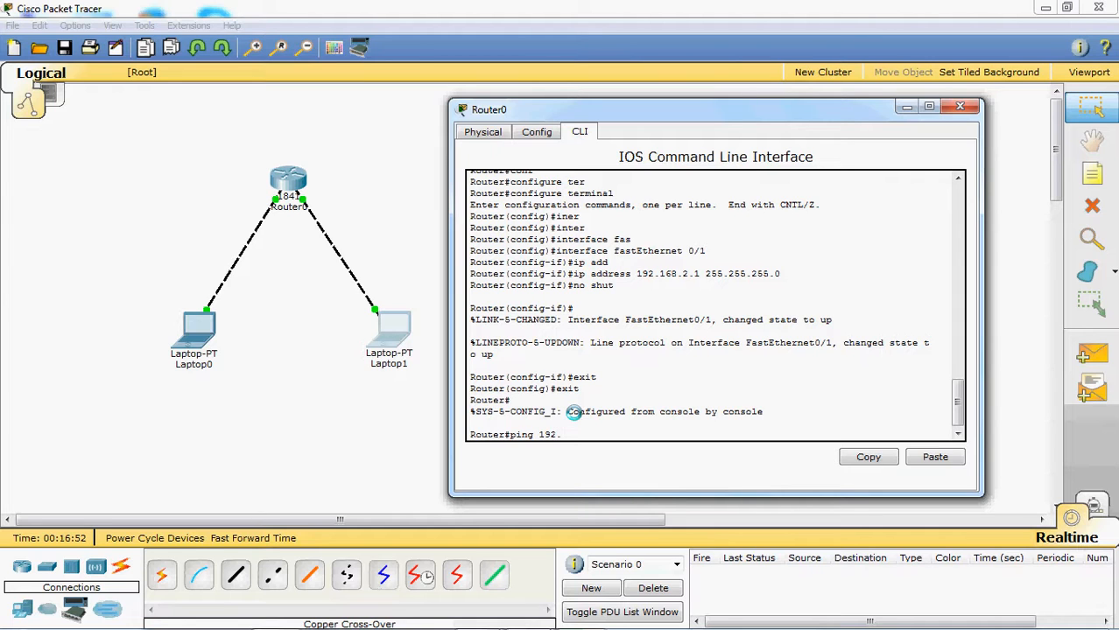
{"action": "type", "text": "168.1.2"}
{"action": "key", "text": "Return"}
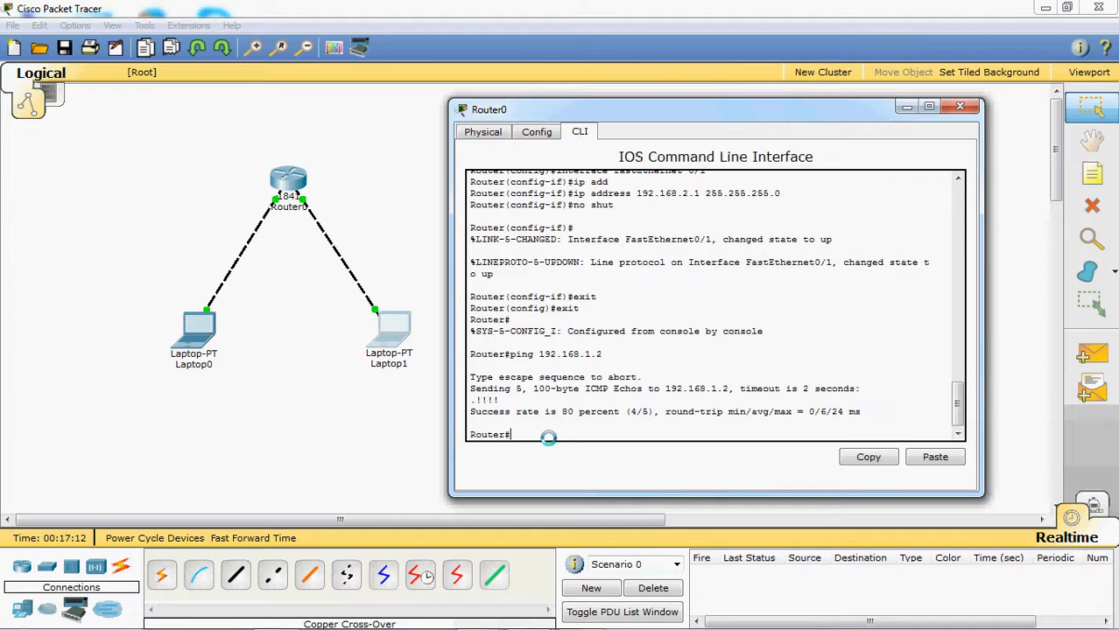
- Ping 192.168.2.2 from Router0 and minimise its window
{"action": "type", "text": "ng"}
{"action": "type", "text": "192.168.2.2"}
{"action": "key", "text": "Return"}
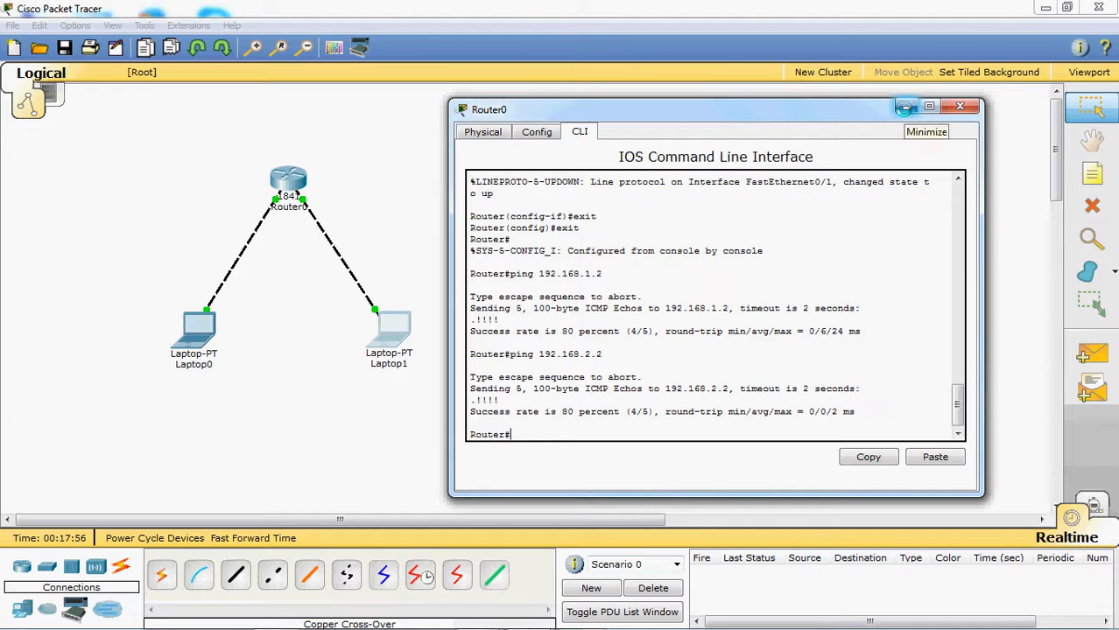
{"action": "left_click", "coordinate": [904, 106]}
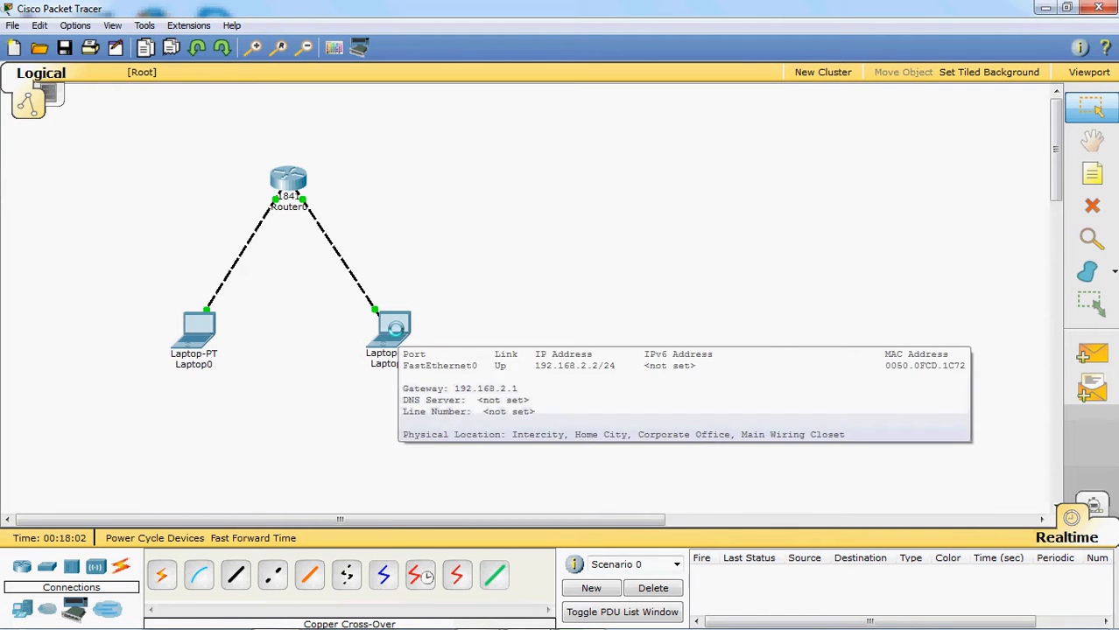
- Open Laptop1's window and start its Command Prompt
{"action": "left_click", "coordinate": [394, 327]}
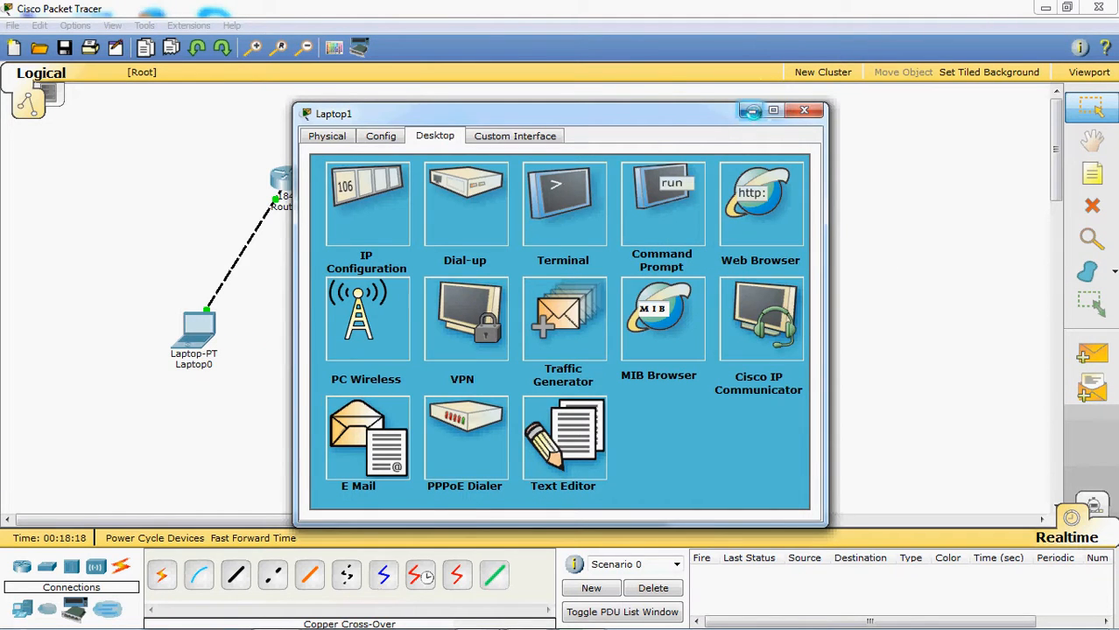
{"action": "left_click", "coordinate": [751, 110]}
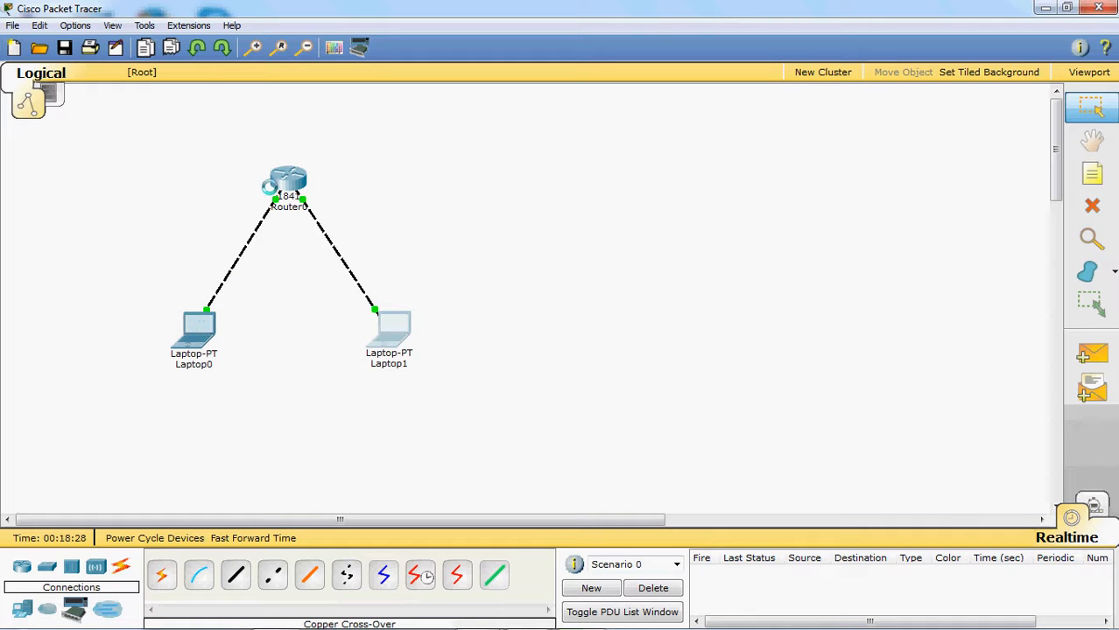
{"action": "mouse_move", "coordinate": [289, 185]}
{"action": "mouse_move", "coordinate": [415, 626]}
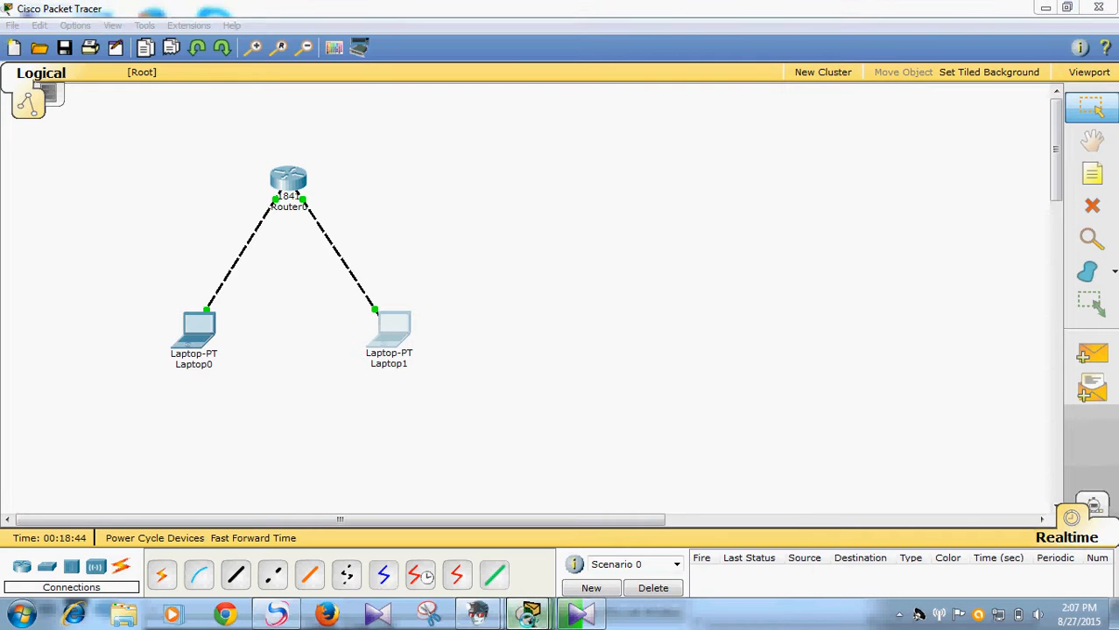
{"action": "mouse_move", "coordinate": [528, 614]}
{"action": "mouse_move", "coordinate": [708, 525]}
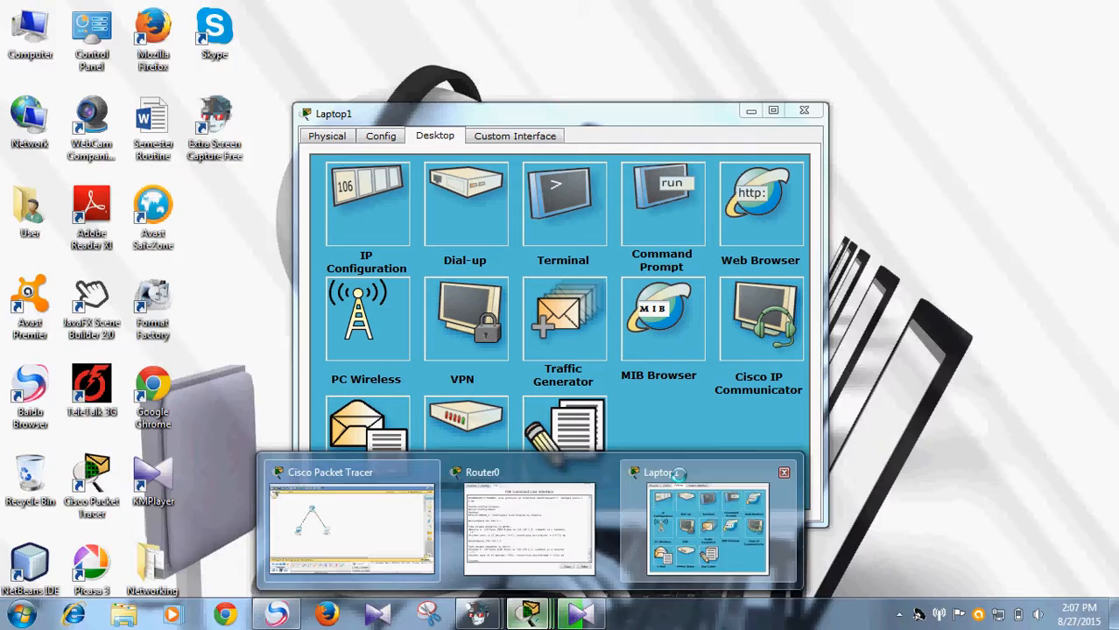
{"action": "left_click", "coordinate": [676, 473]}
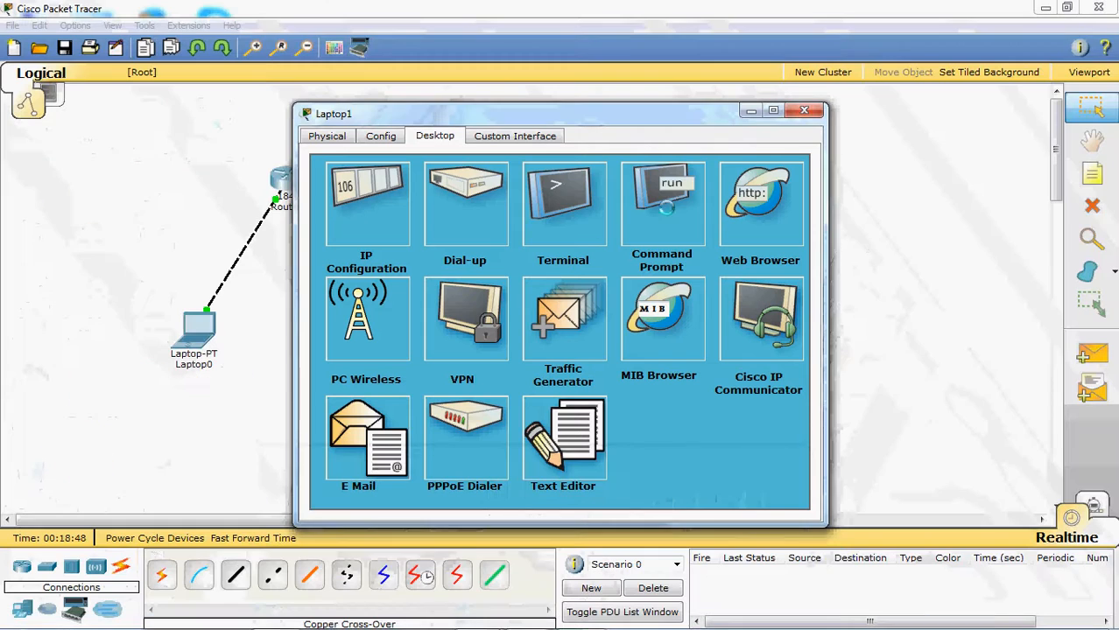
{"action": "left_click", "coordinate": [665, 213]}
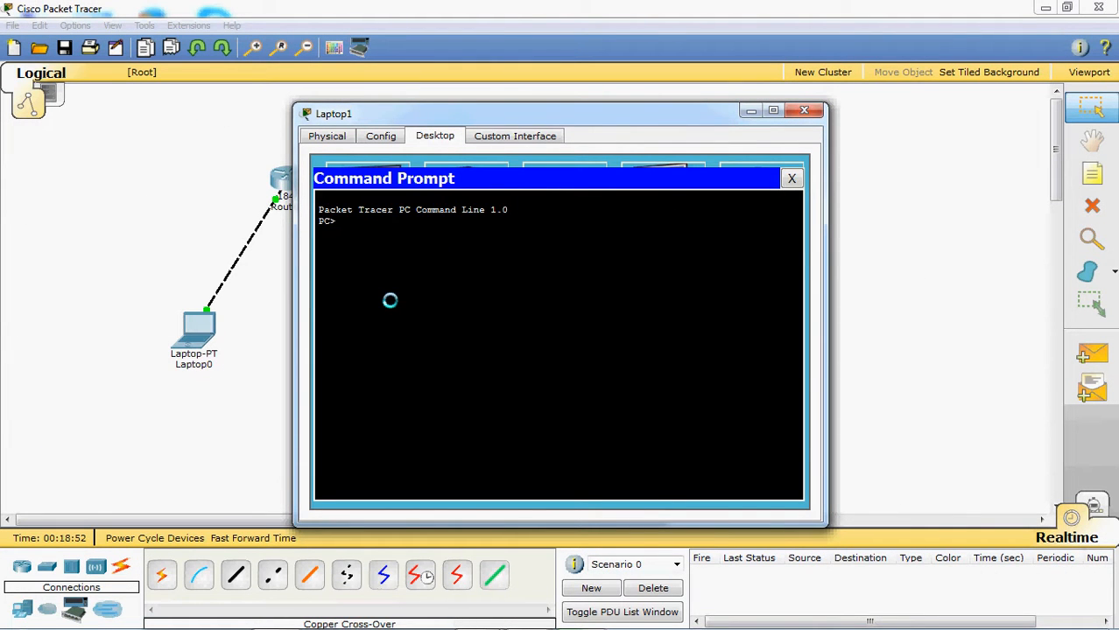
- Display Laptop1's IP settings with ipconfig
{"action": "type", "text": "ipconfig"}
{"action": "key", "text": "Return"}
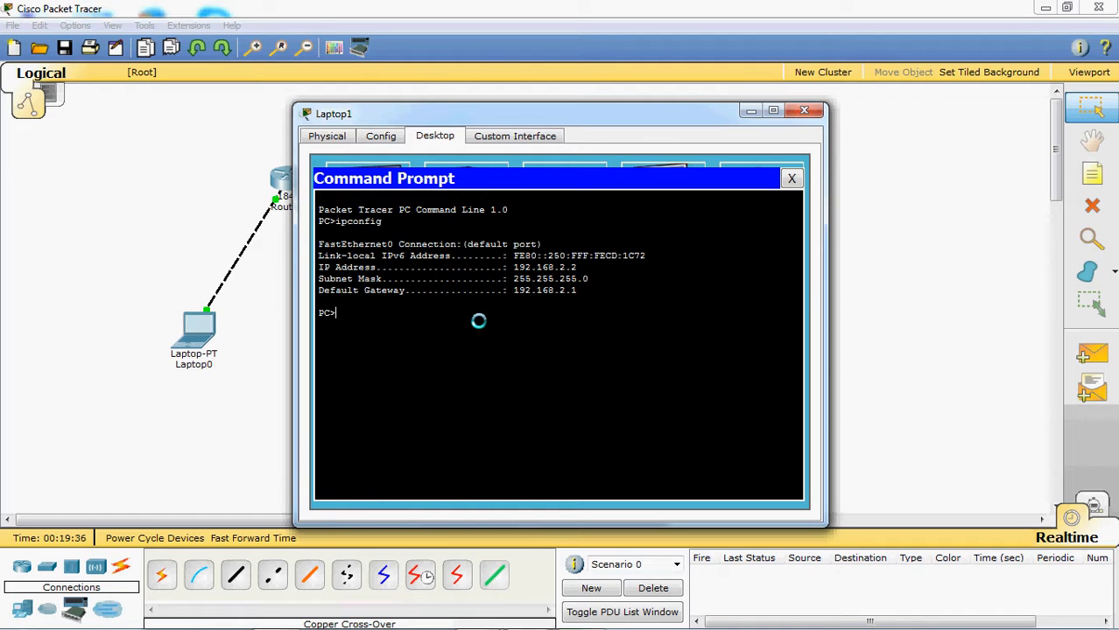
{"action": "mouse_move", "coordinate": [245, 627]}
{"action": "left_click", "coordinate": [475, 616]}
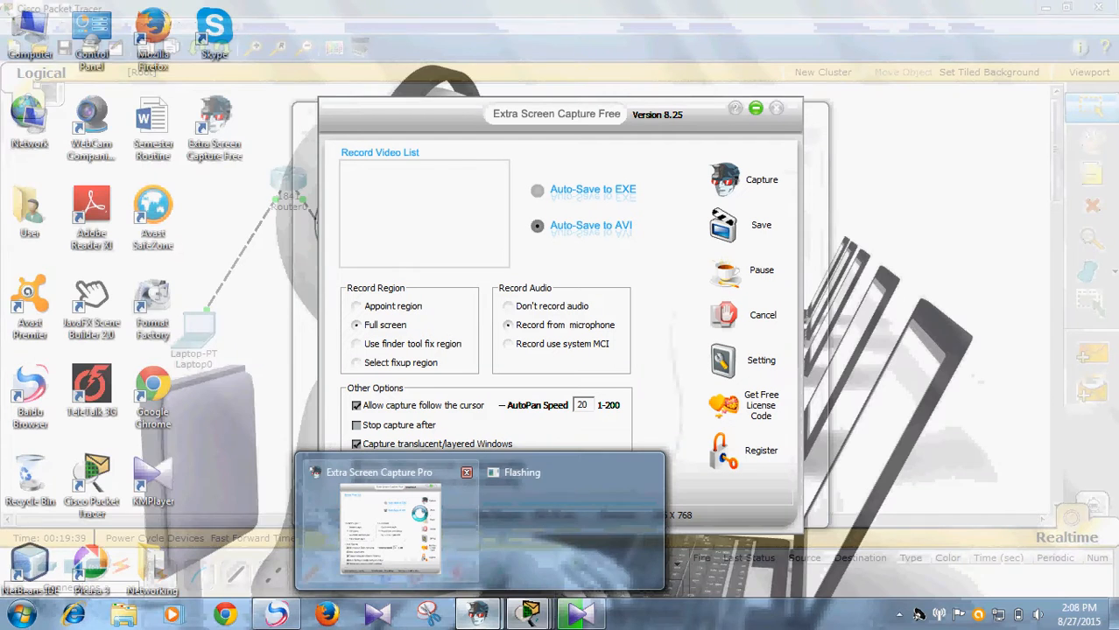
{"action": "left_click", "coordinate": [418, 483]}
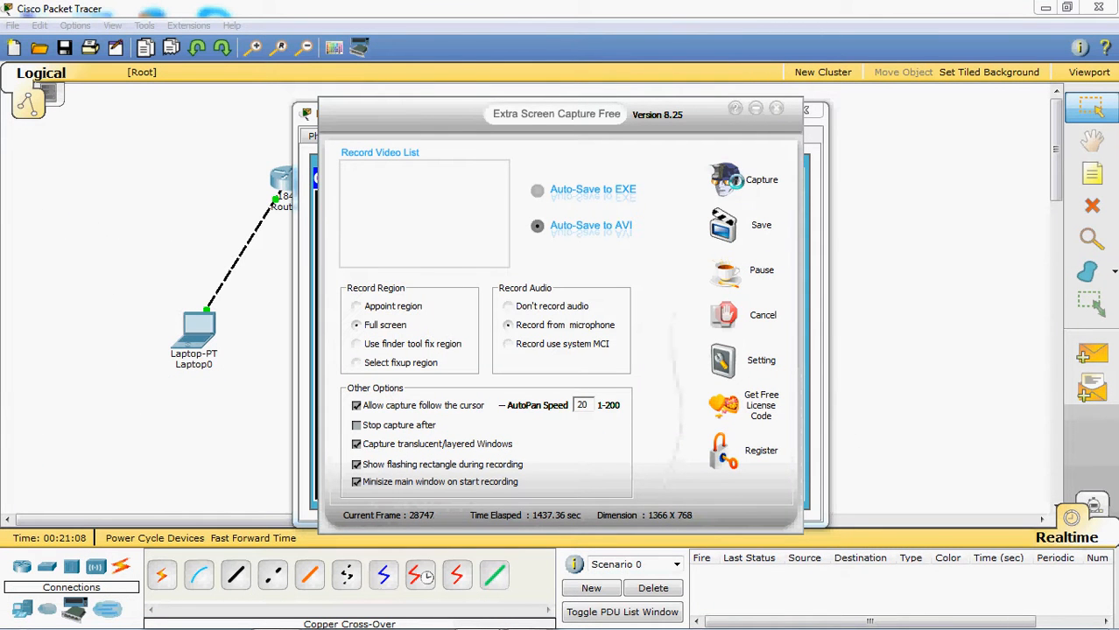
{"action": "left_click", "coordinate": [755, 108]}
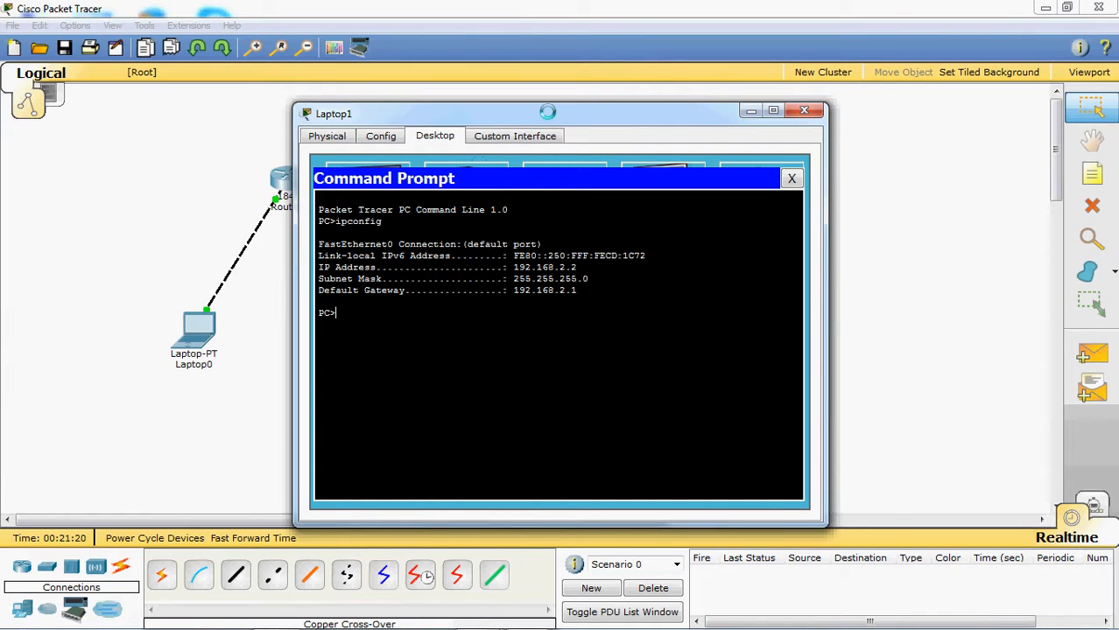
- Move Laptop1's window clear of the topology and ping 192.168.2.2 from its Command Prompt
{"action": "left_click_drag", "start_coordinate": [547, 112], "coordinate": [773, 137]}
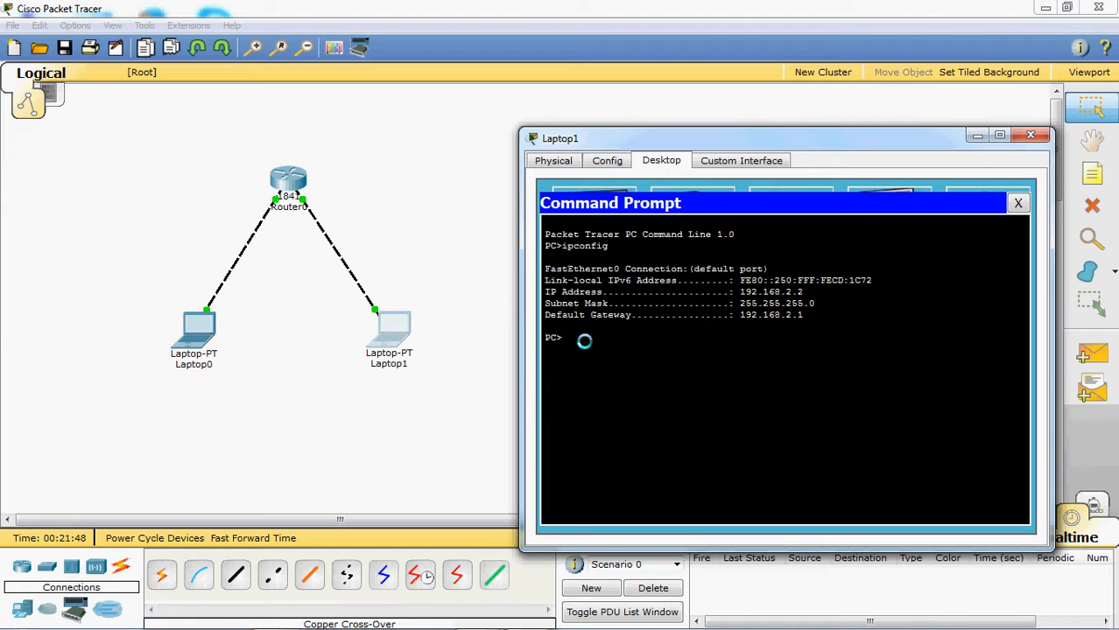
{"action": "type", "text": "ping 192.168"}
{"action": "key", "text": "BackSpace"}
{"action": "type", "text": "2.2"}
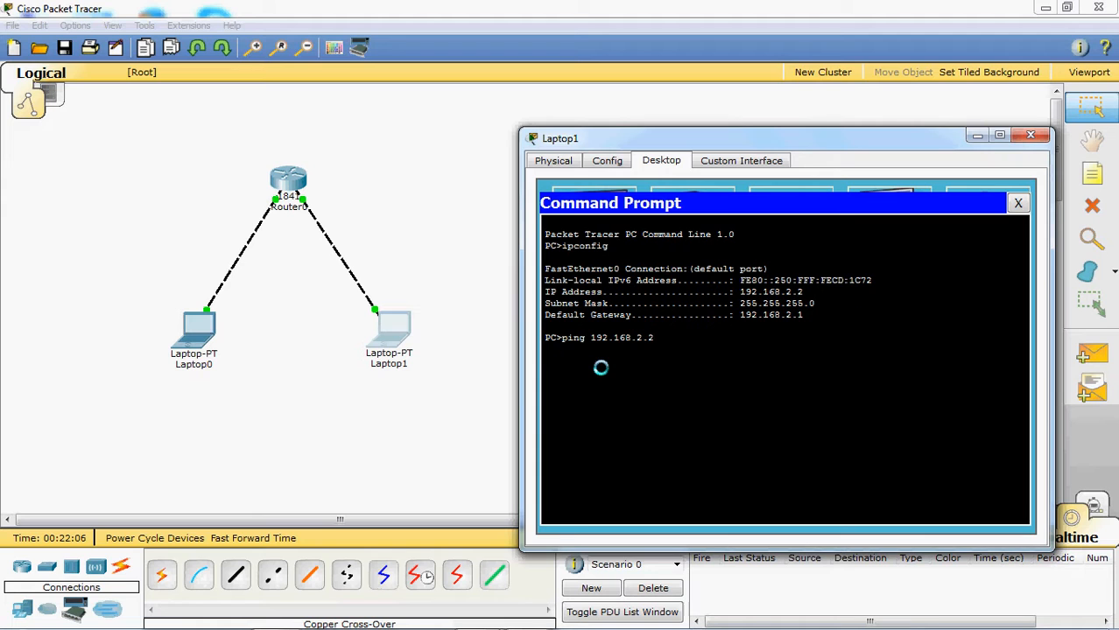
{"action": "key", "text": "Return"}
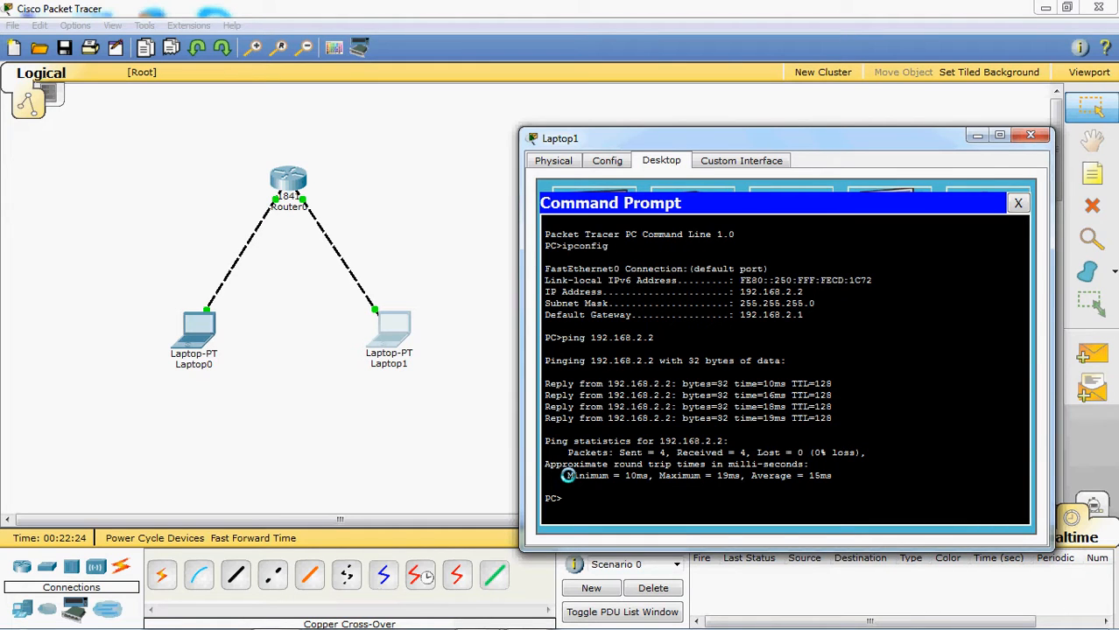
- Ping 192.168.2.1 from Laptop1's Command Prompt
{"action": "type", "text": "ping 192.168.1"}
{"action": "key", "text": "BackSpace"}
{"action": "type", "text": "2.1"}
{"action": "key", "text": "Return"}
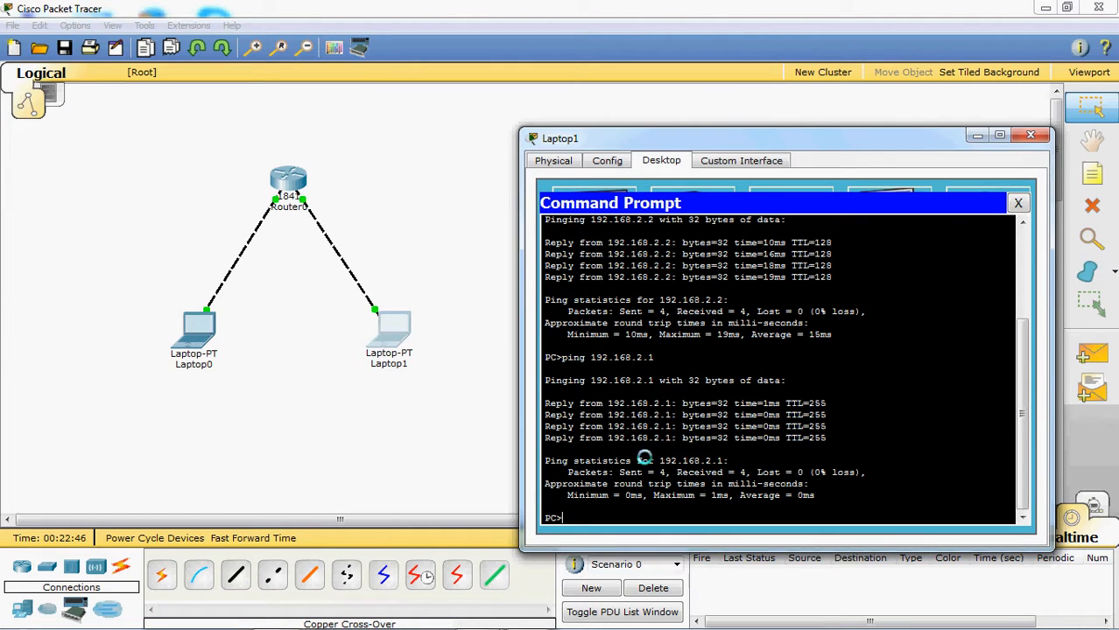
- Ping 192.168.1.2 and 192.168.1.1 from Laptop1's Command Prompt and close the laptop's window
{"action": "type", "text": "ping 19"}
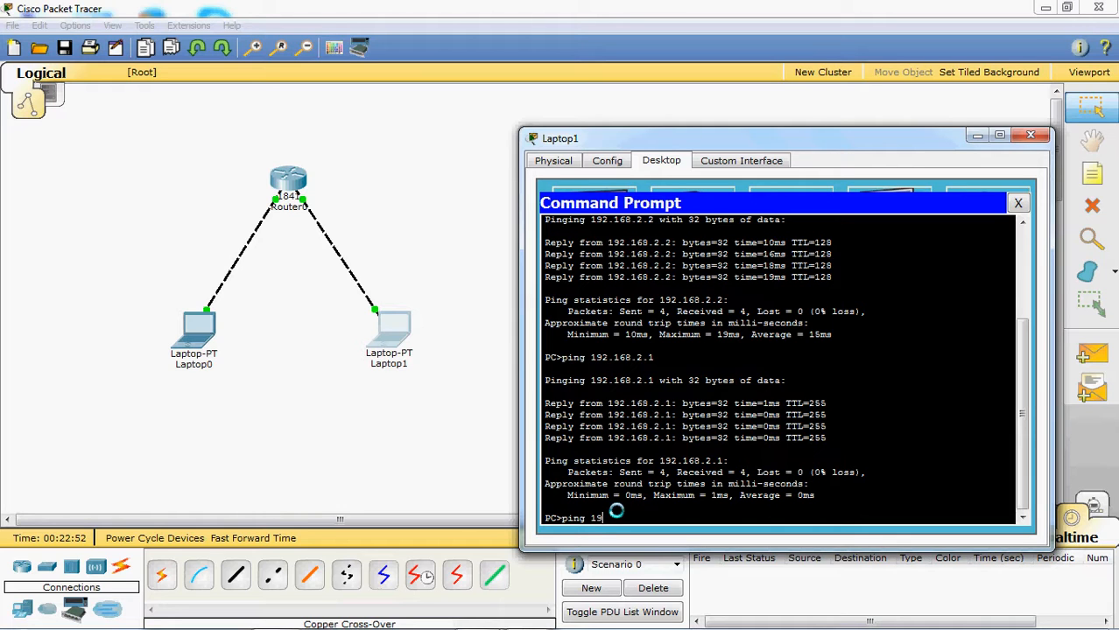
{"action": "type", "text": "2.168.1.2"}
{"action": "key", "text": "Return"}
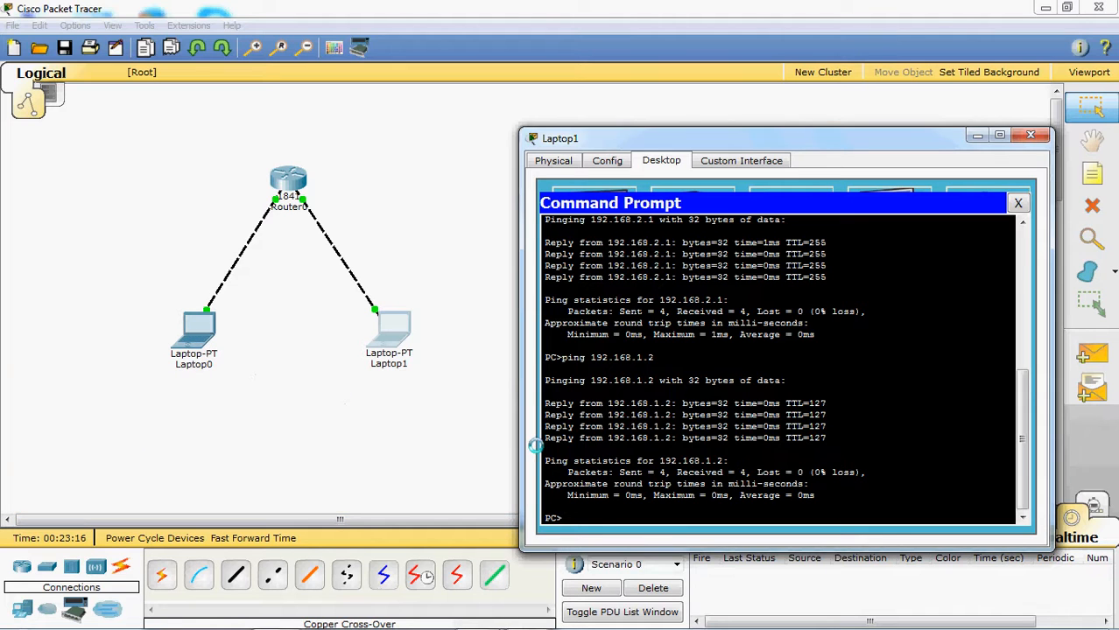
{"action": "type", "text": "ping 192."}
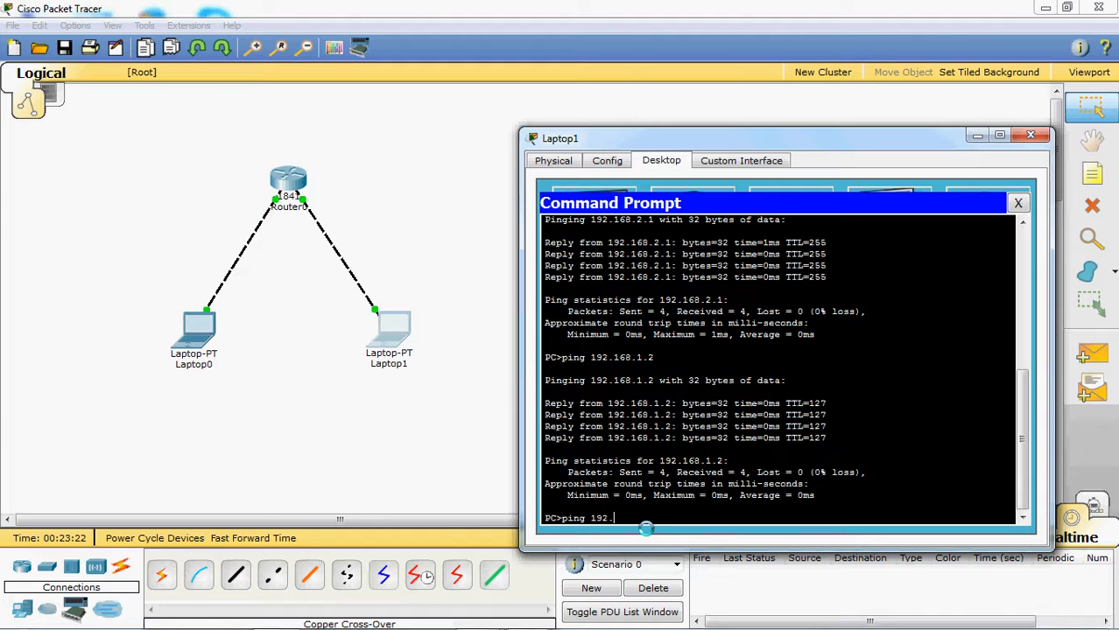
{"action": "type", "text": "168.1.1"}
{"action": "key", "text": "Return"}
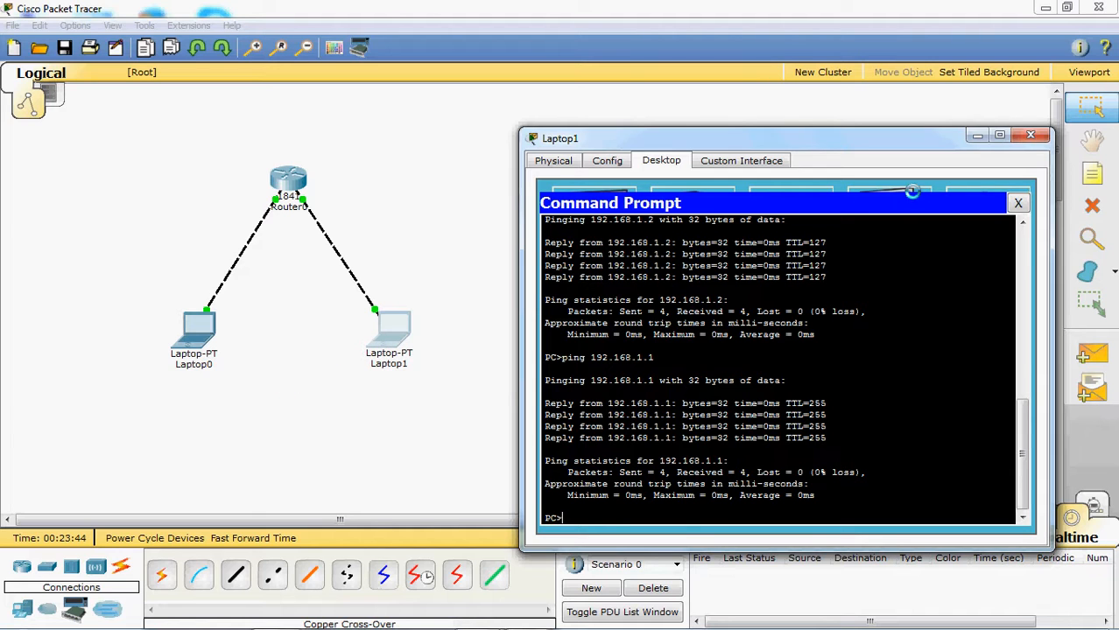
{"action": "left_click", "coordinate": [1027, 134]}
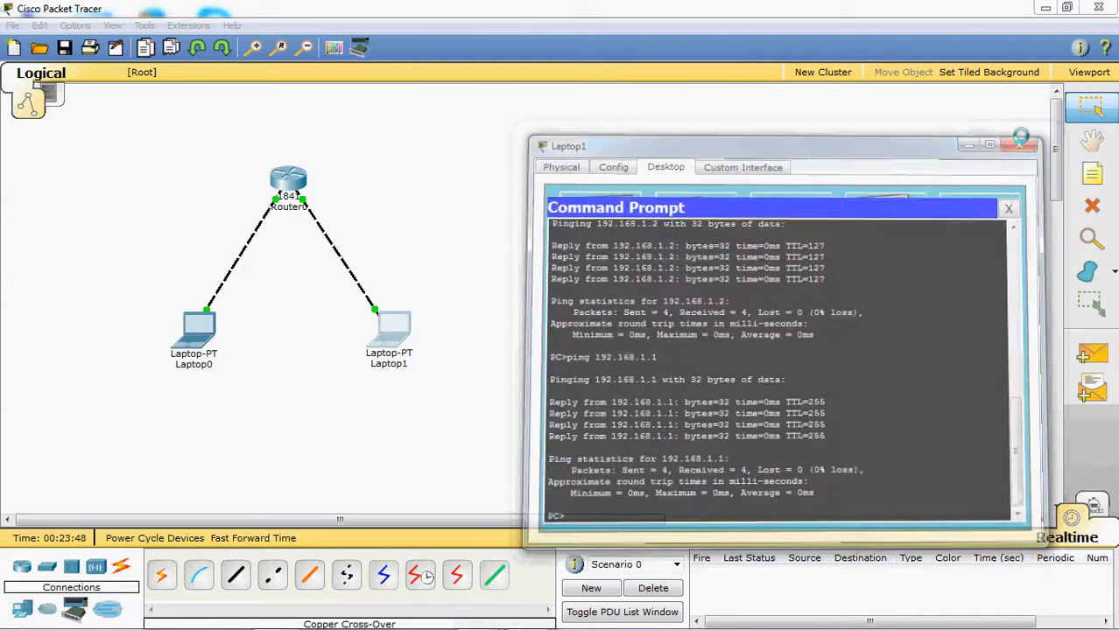
- Start Laptop0's Command Prompt in a window beside the topology and display its IP settings with ipconfig
{"action": "left_click", "coordinate": [182, 330]}
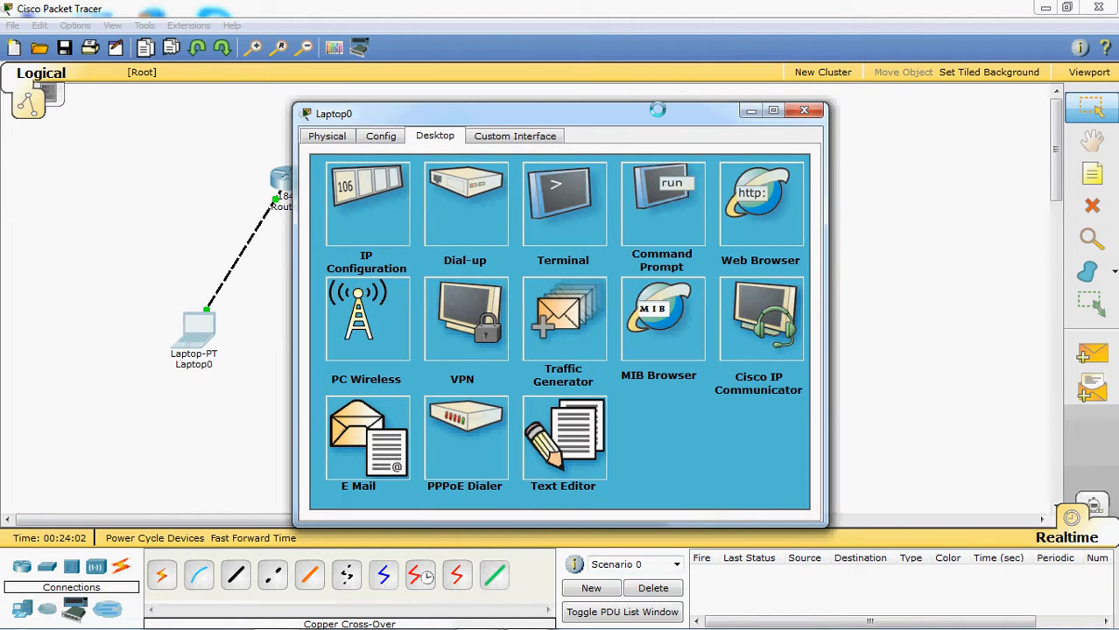
{"action": "left_click_drag", "start_coordinate": [657, 105], "coordinate": [929, 50]}
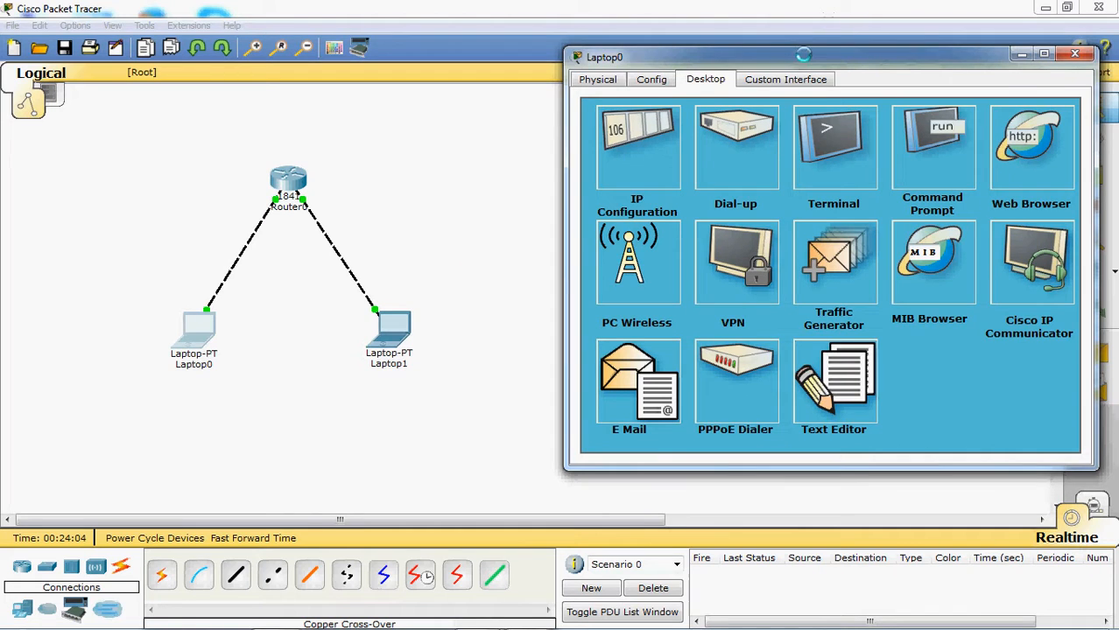
{"action": "left_click_drag", "start_coordinate": [799, 56], "coordinate": [704, 72]}
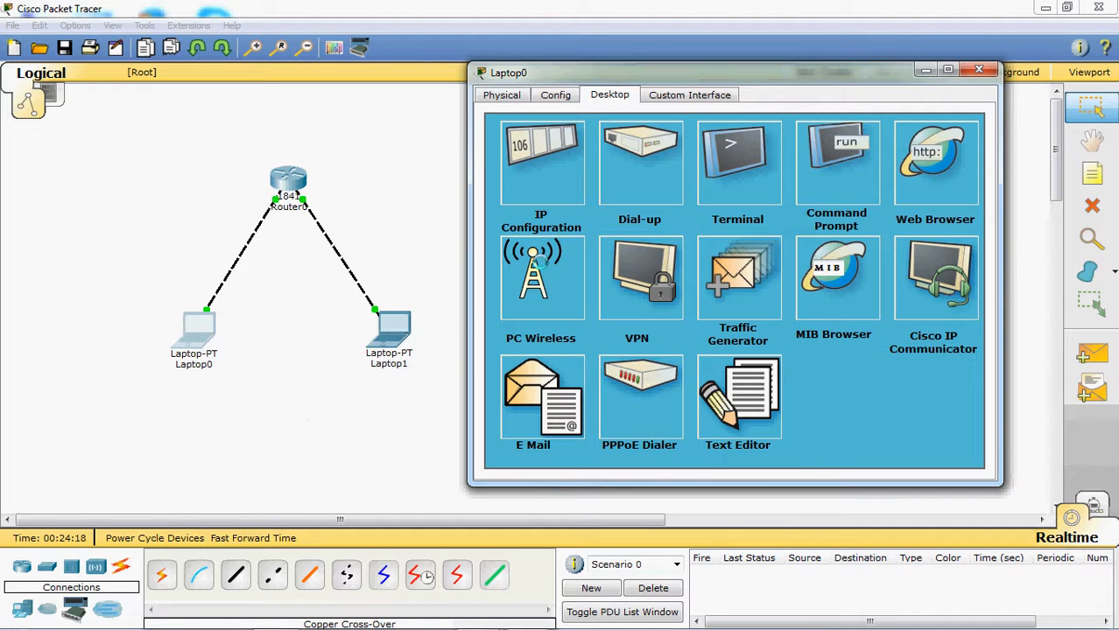
{"action": "left_click", "coordinate": [843, 183]}
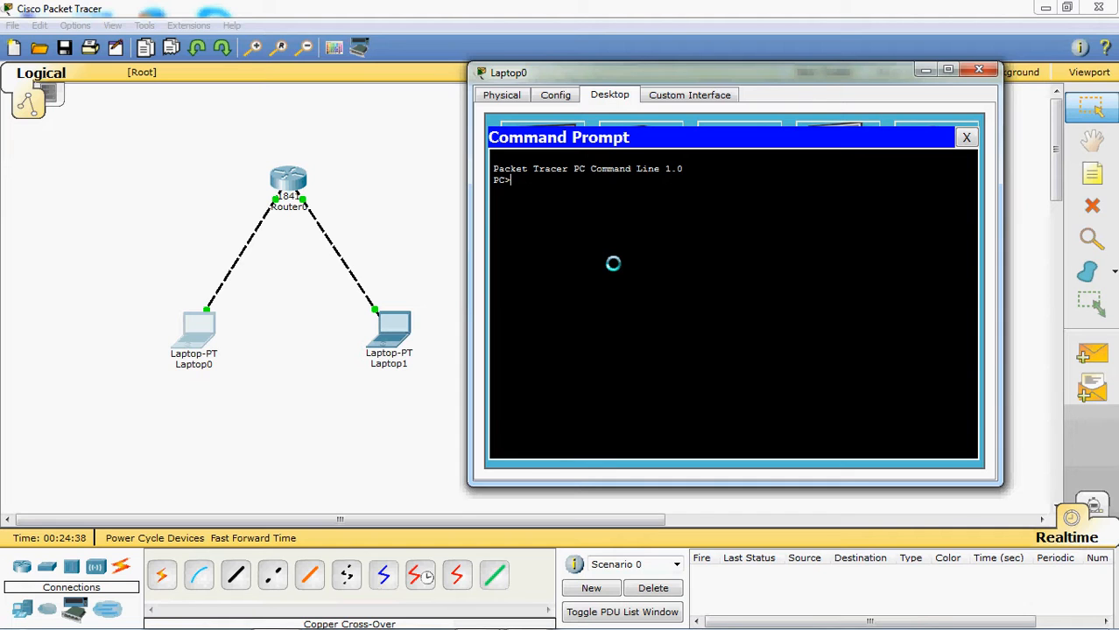
{"action": "type", "text": "ipconfig"}
{"action": "key", "text": "Return"}
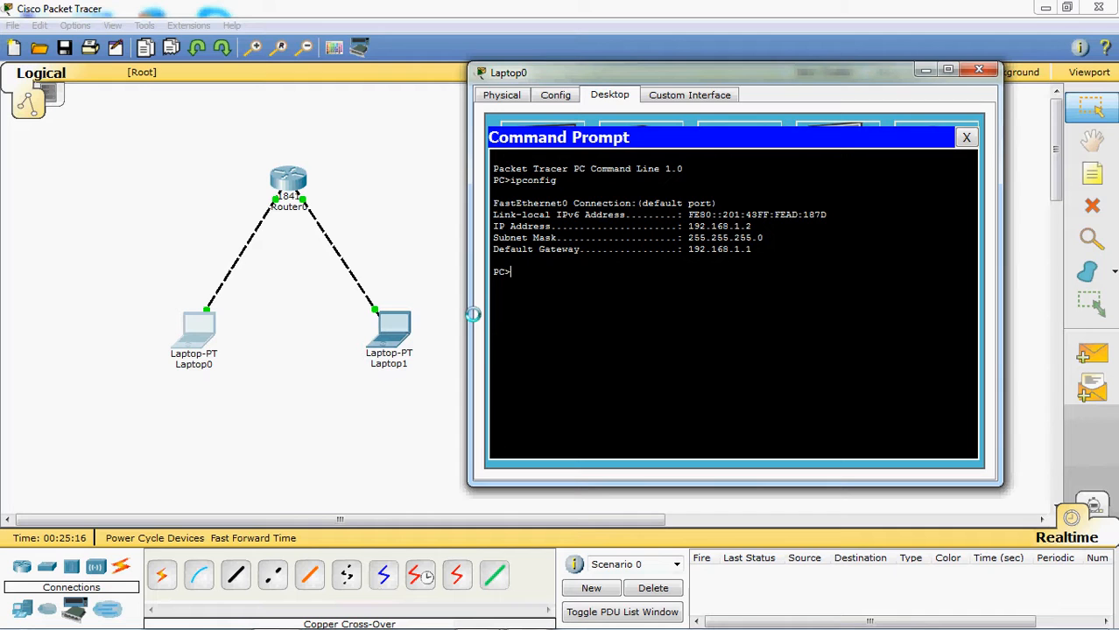
- Ping 192.168.1.2 and 192.168.1.1 from Laptop0's Command Prompt
{"action": "type", "text": "ping 192.168.1.2"}
{"action": "key", "text": "Return"}
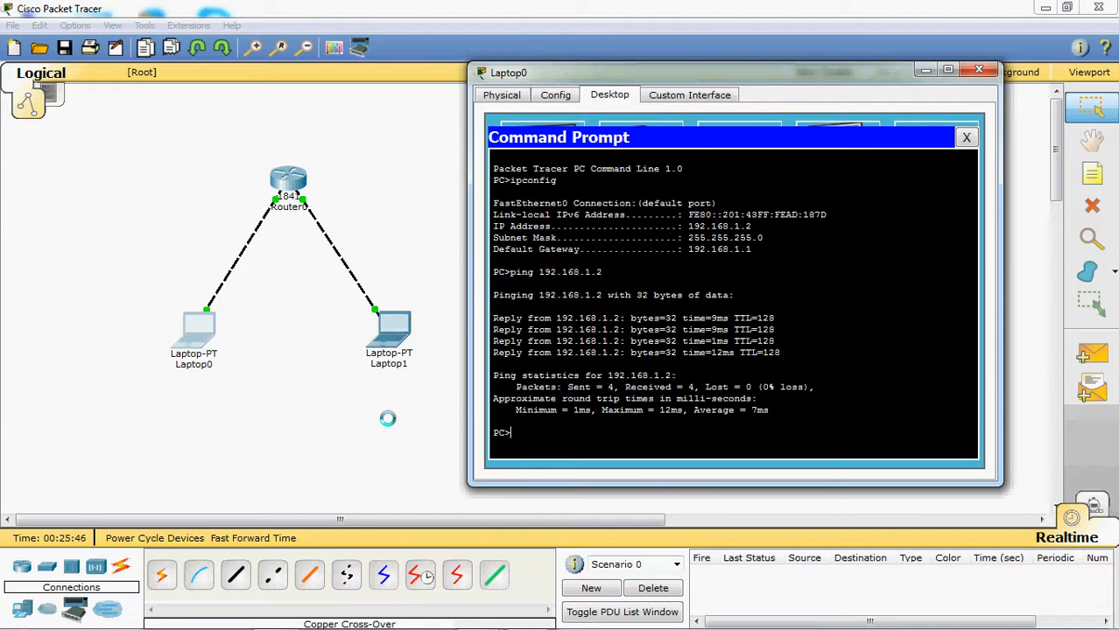
{"action": "type", "text": "ping 192.168.1.1"}
{"action": "key", "text": "Return"}
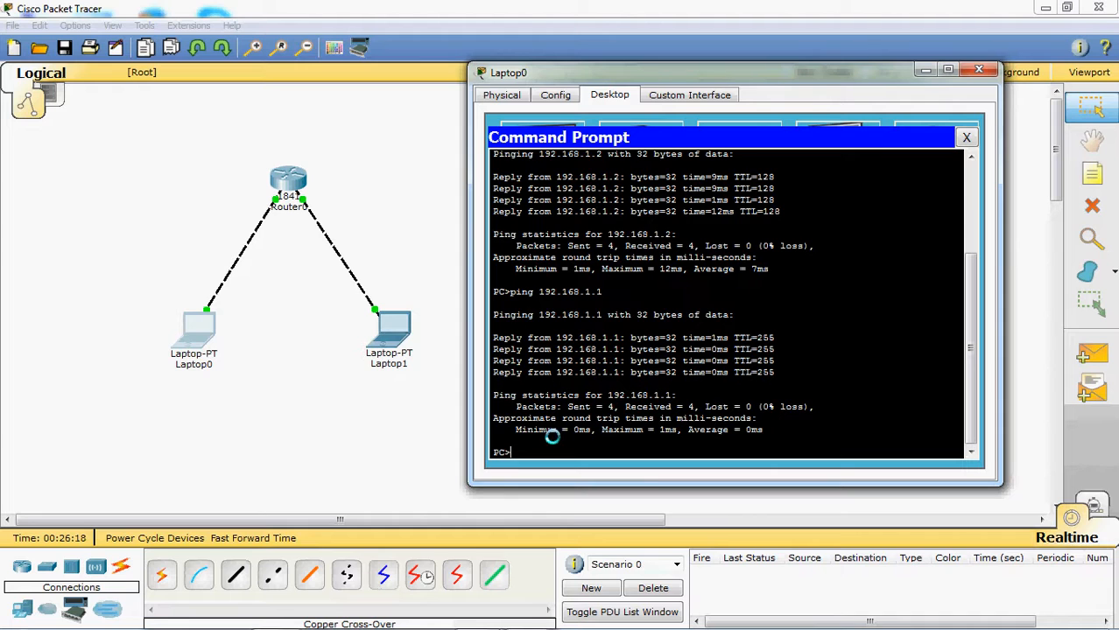
- Ping 198.168.2.2 and 192.168.2.1 from Laptop0's Command Prompt
{"action": "type", "text": "ping 198.168.2.2"}
{"action": "key", "text": "Return"}
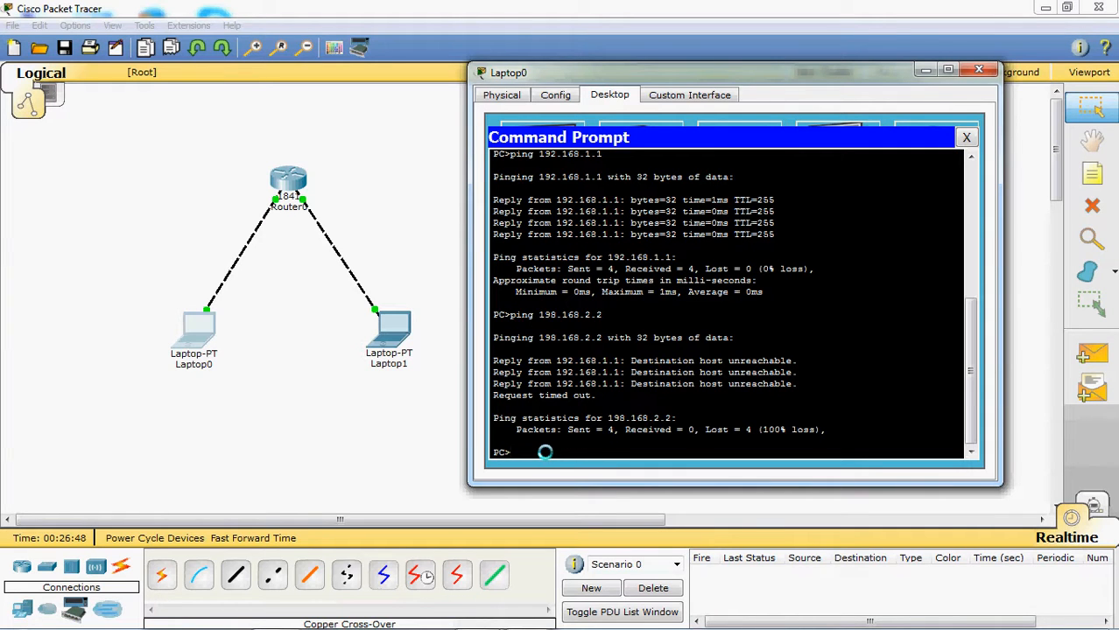
{"action": "type", "text": "ping 1"}
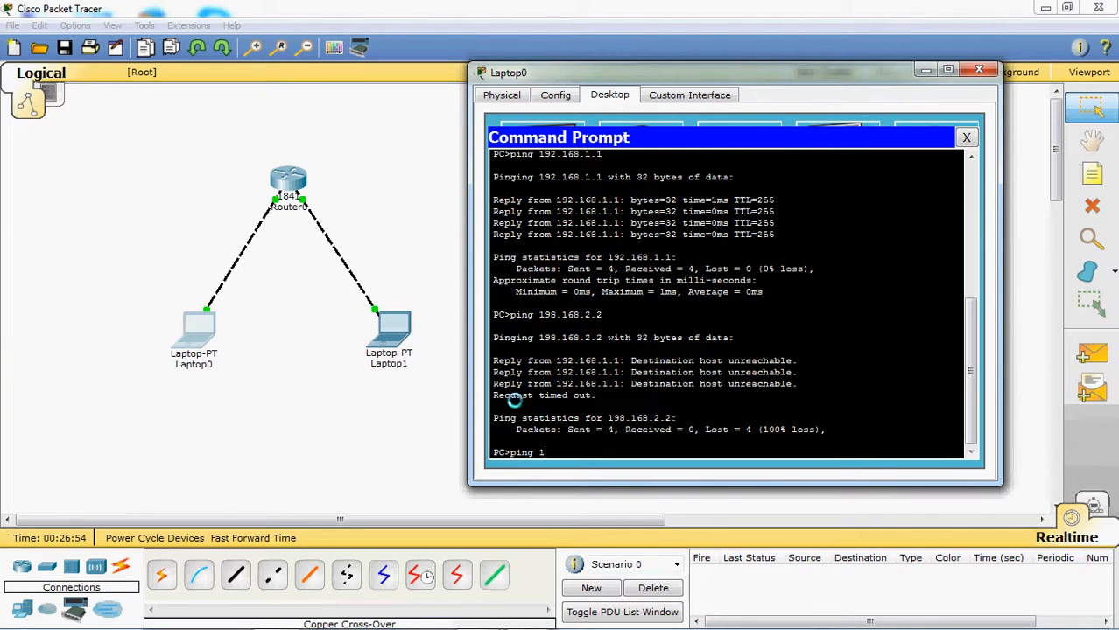
{"action": "type", "text": "92.168.12.1"}
{"action": "key", "text": "Return"}
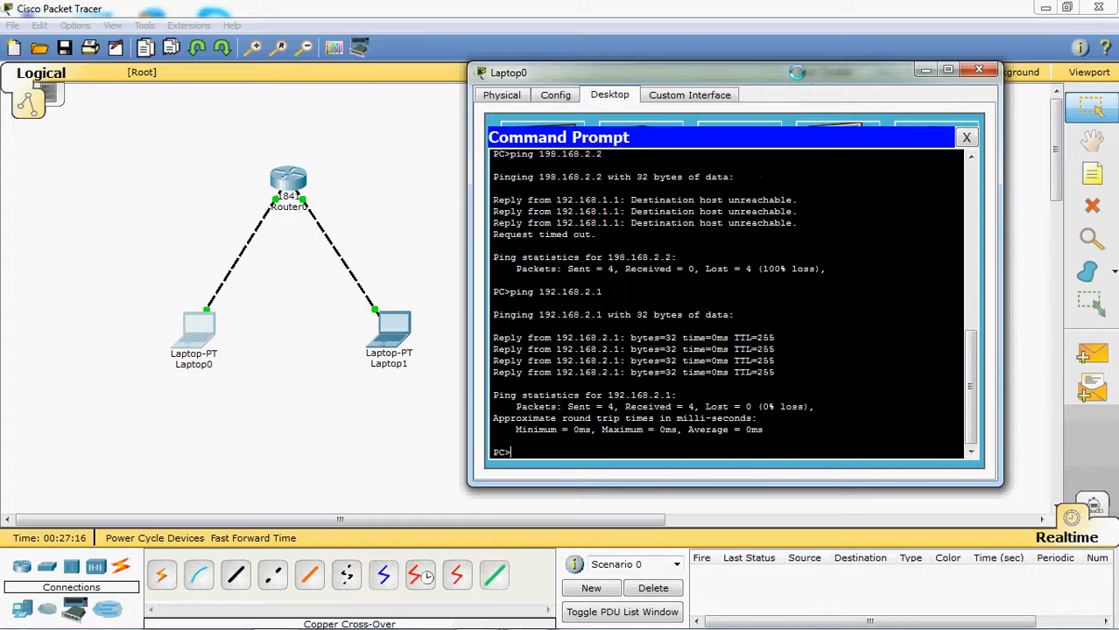
- Maximise Laptop0's window to review the ping replies, and close it
{"action": "left_click_drag", "start_coordinate": [797, 72], "coordinate": [817, 163]}
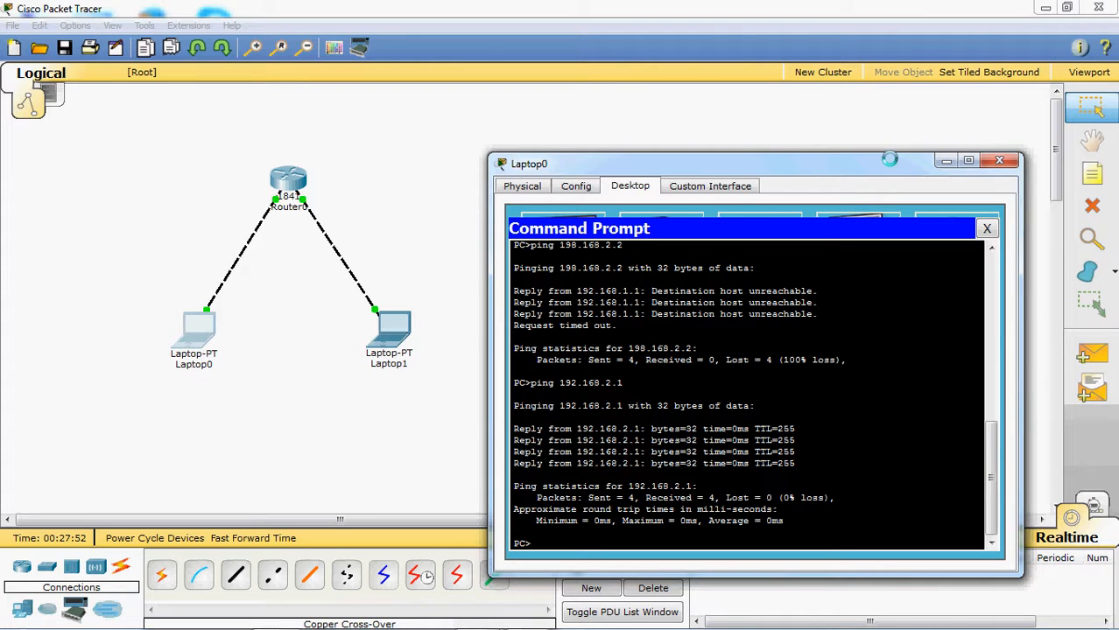
{"action": "left_click_drag", "start_coordinate": [889, 159], "coordinate": [807, 156]}
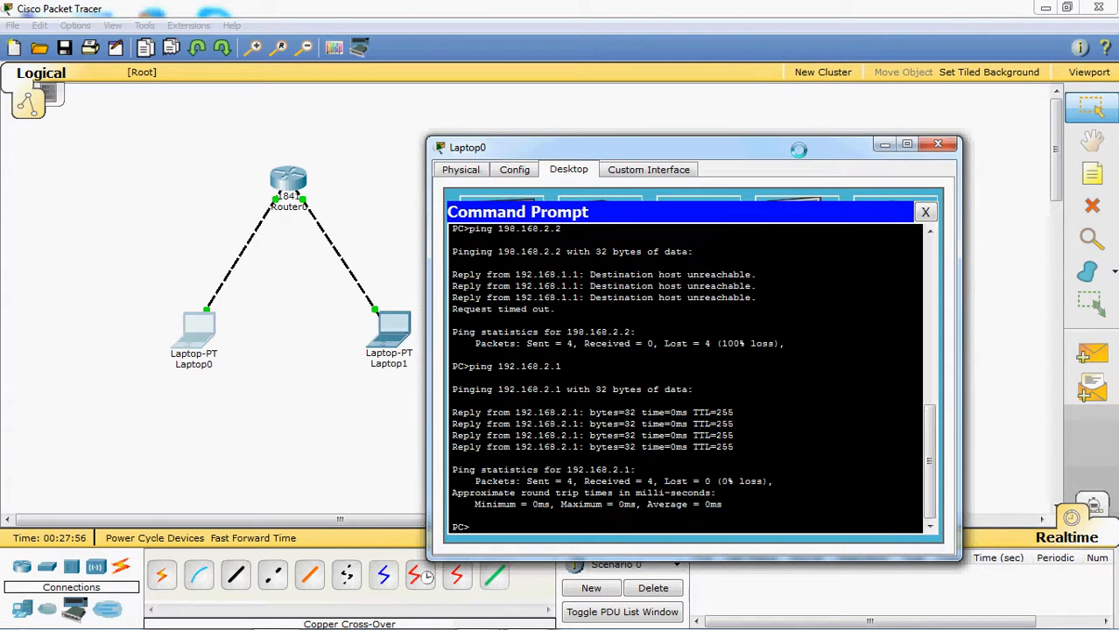
{"action": "double_click", "coordinate": [797, 150]}
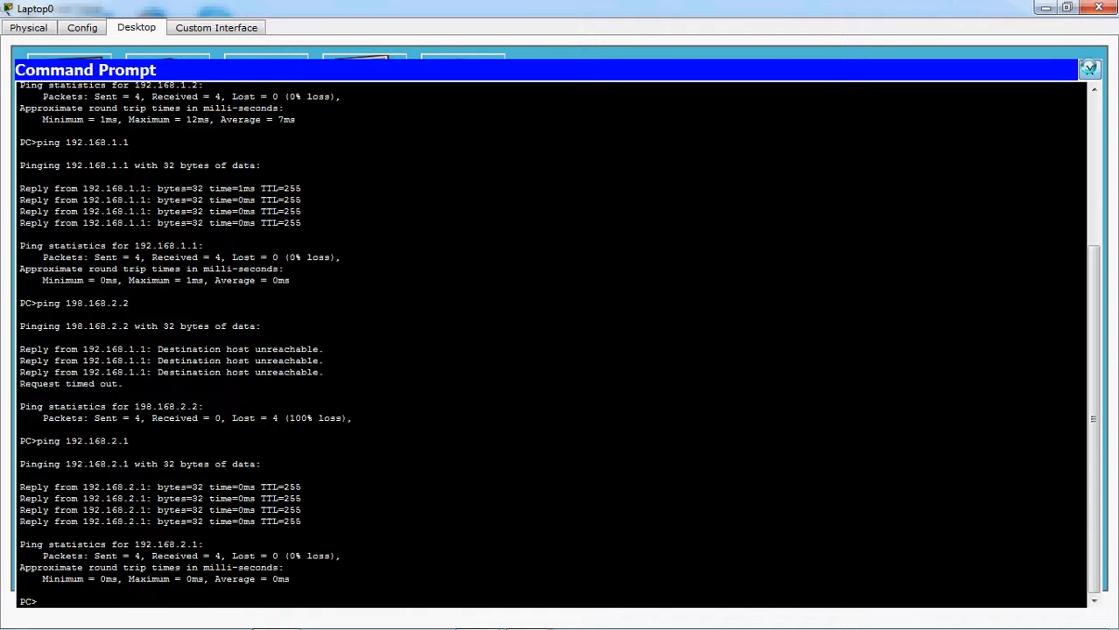
{"action": "left_click", "coordinate": [1089, 68]}
{"action": "left_click", "coordinate": [1099, 7]}
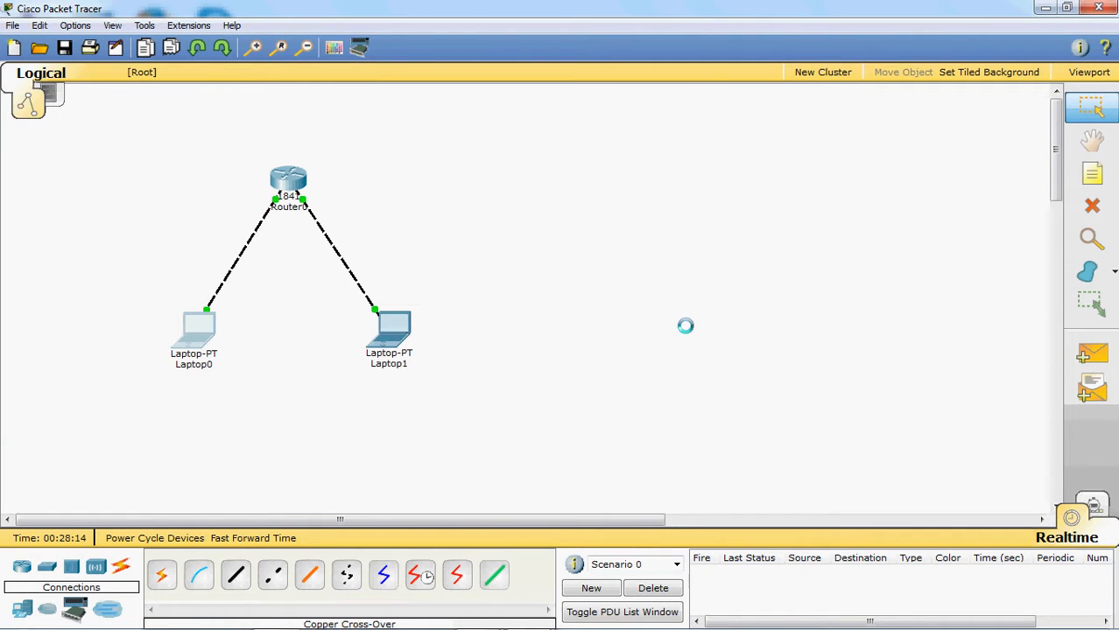
{"action": "mouse_move", "coordinate": [443, 627]}
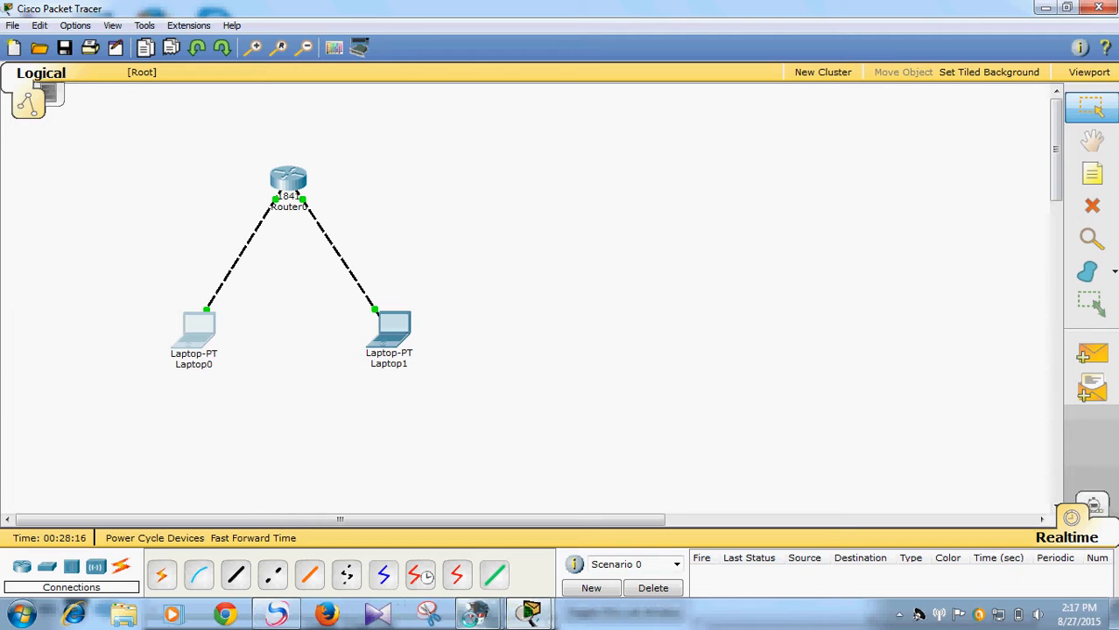
{"action": "mouse_move", "coordinate": [478, 613]}
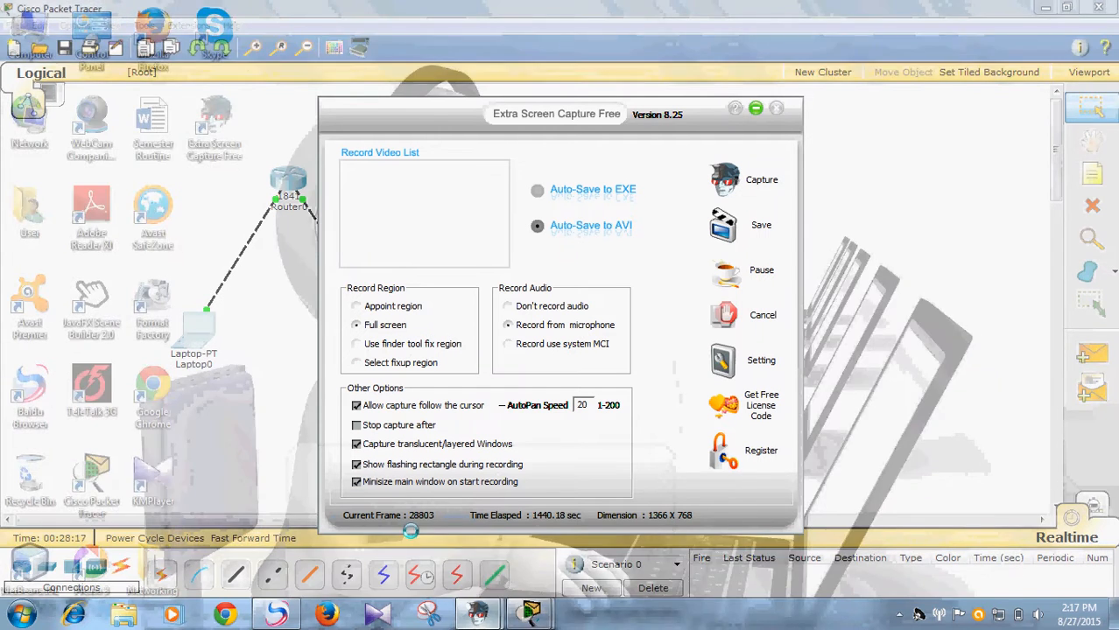
{"action": "left_click", "coordinate": [410, 531]}
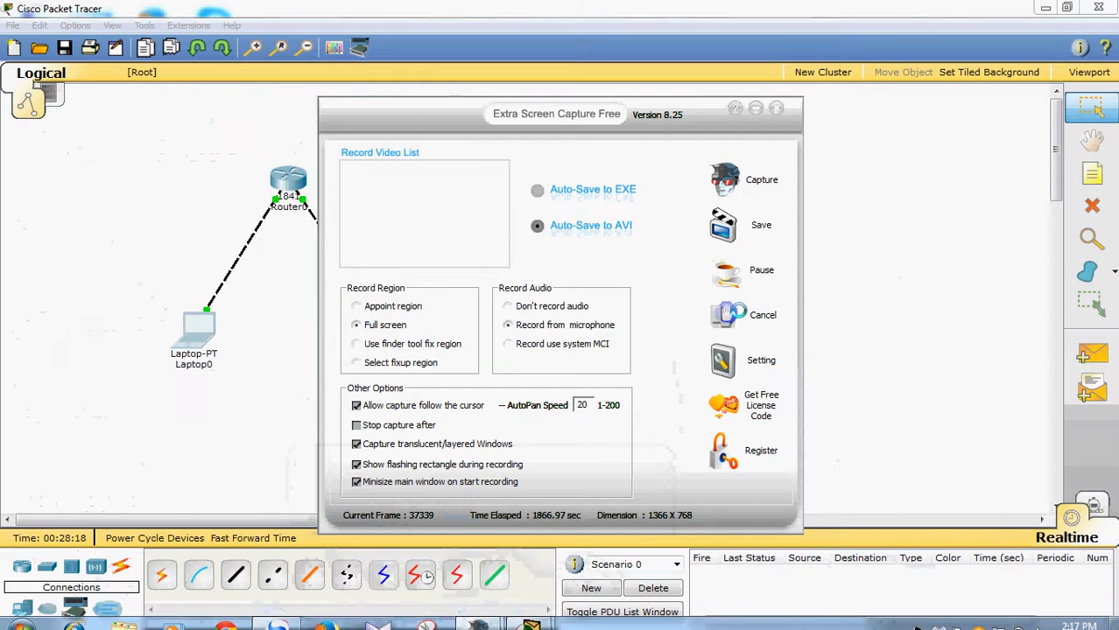